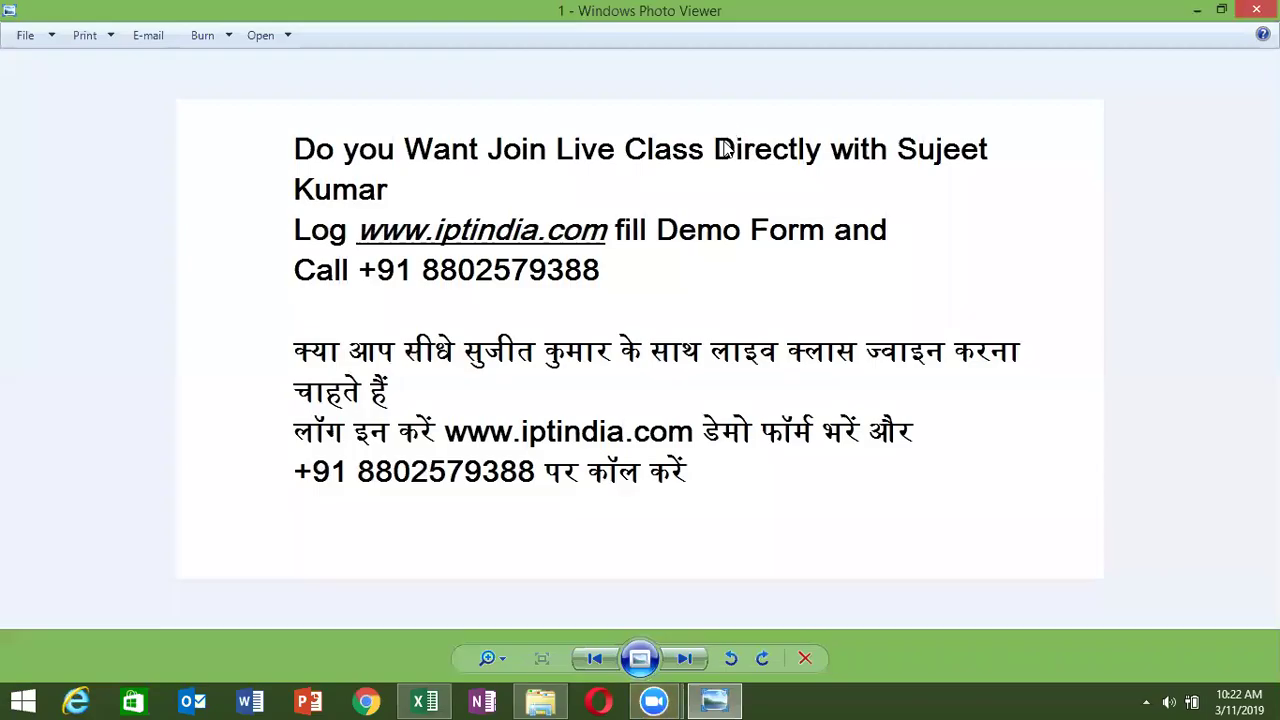
Advance to the next promotional slide, then close Photo Viewer and the Photo folder
{"action": "key", "text": "Right"}
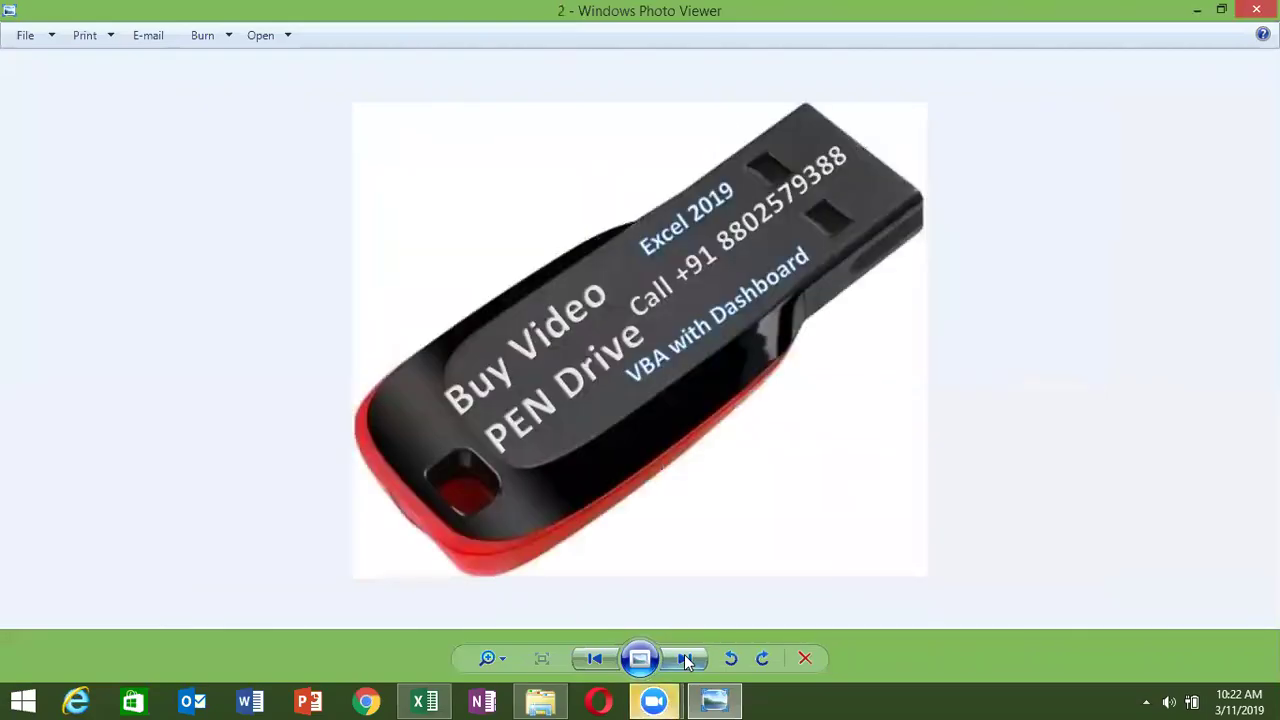
{"action": "left_click", "coordinate": [1256, 9]}
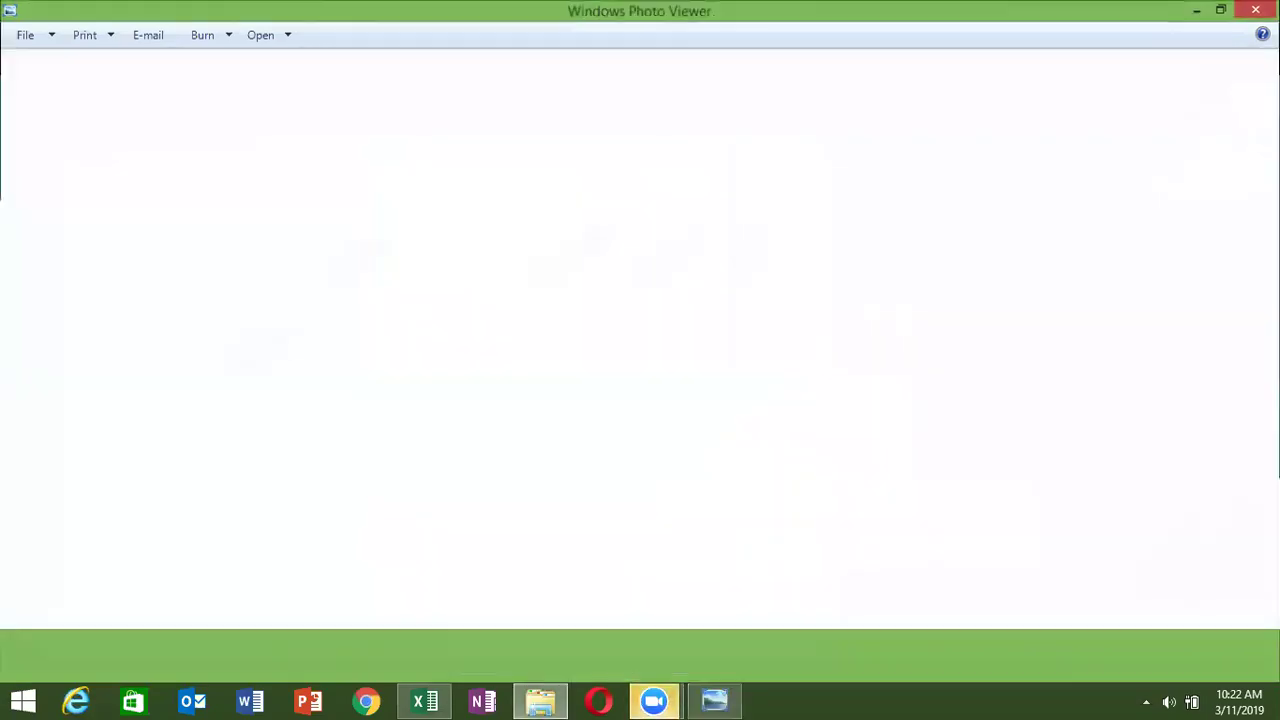
{"action": "left_click", "coordinate": [825, 119]}
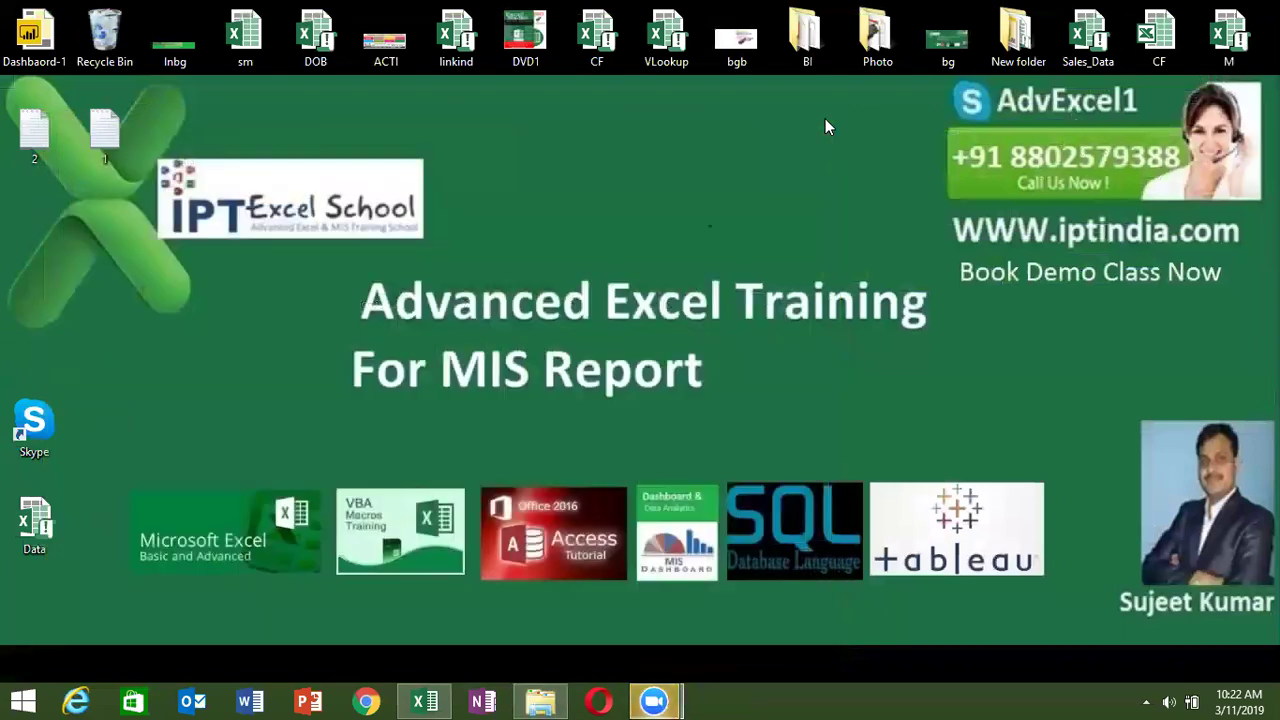
Refresh the desktop and bring the Data workbook in Excel to the front
{"action": "right_click", "coordinate": [548, 256]}
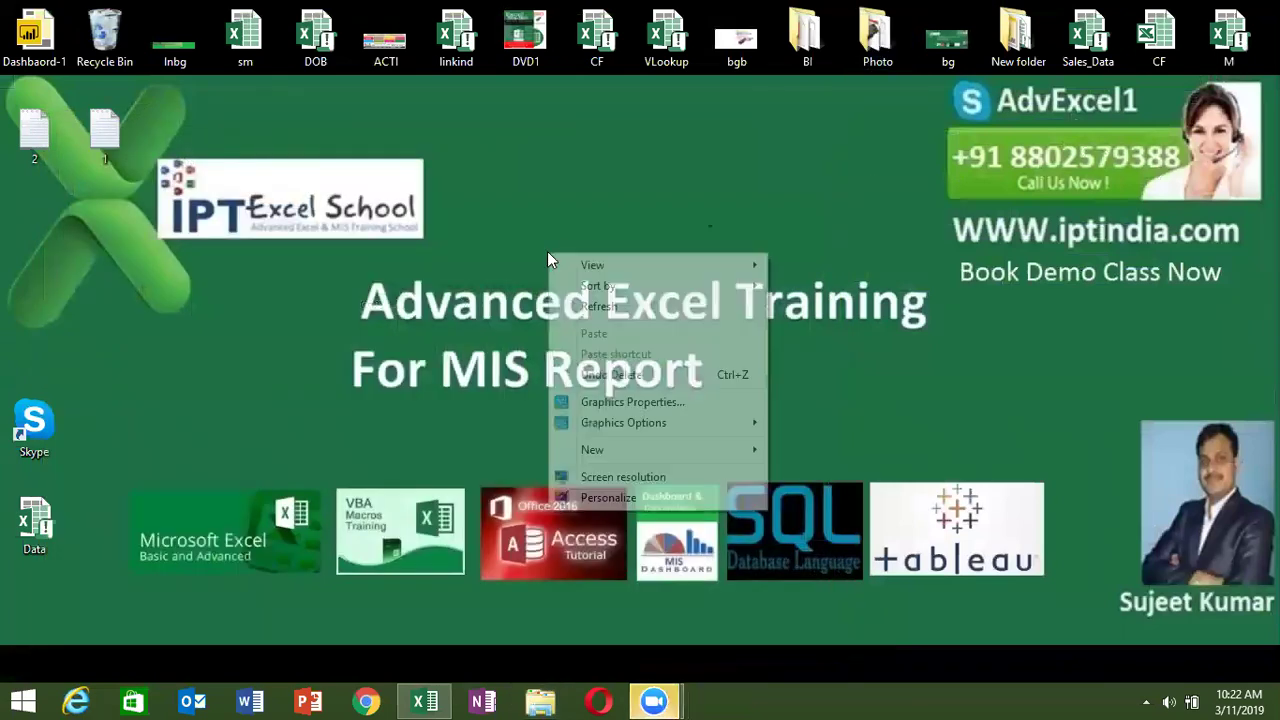
{"action": "left_click", "coordinate": [592, 308]}
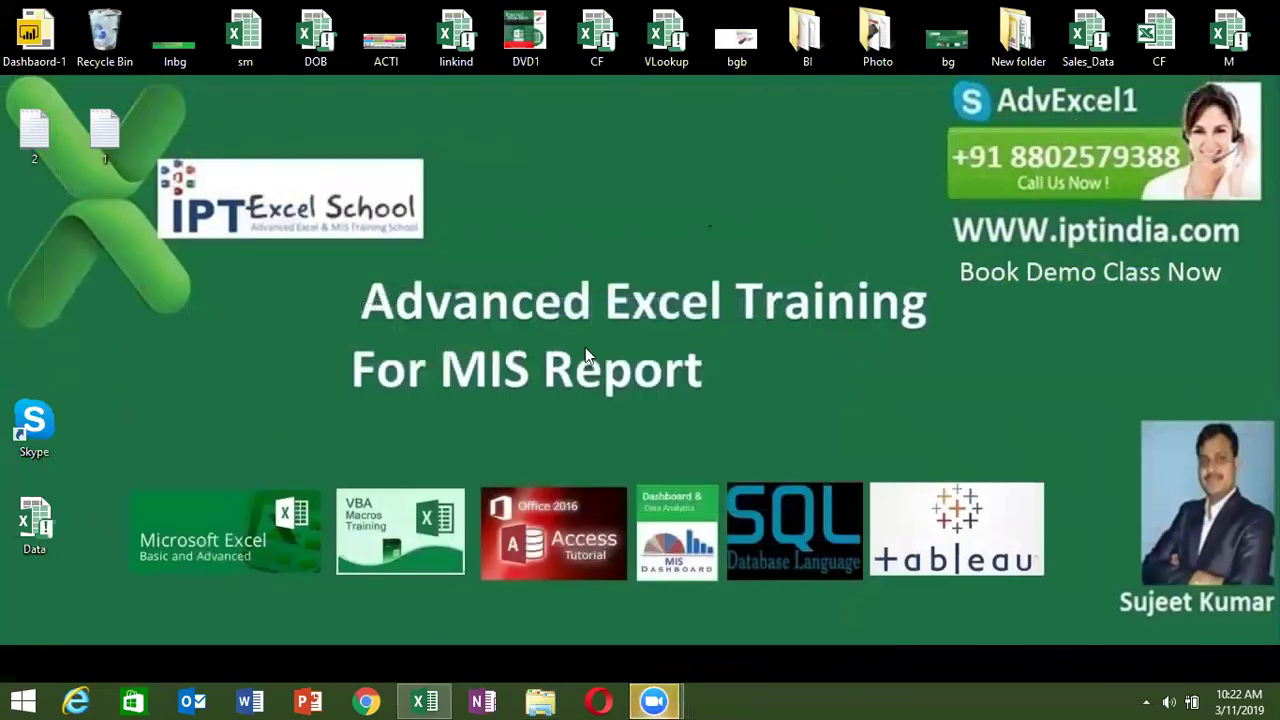
{"action": "left_click", "coordinate": [426, 700]}
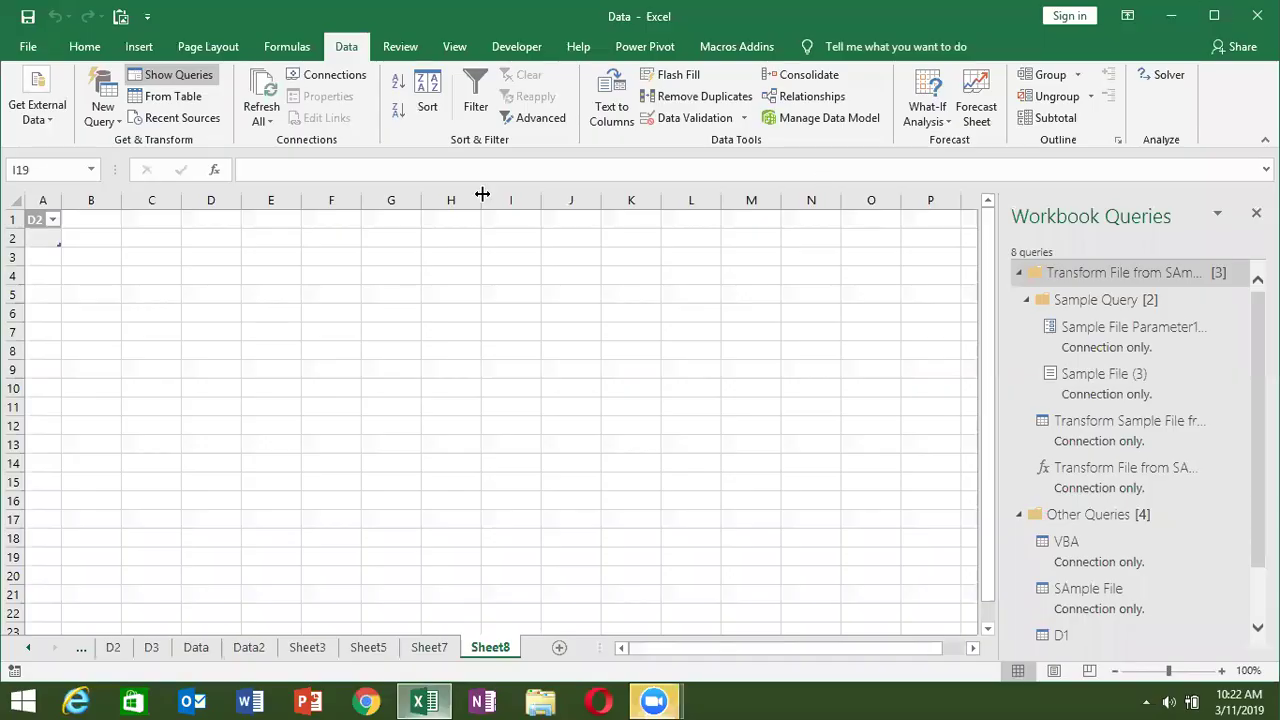
Open the recent CF workbook, maximize it, and delete Sheet1
{"action": "left_click", "coordinate": [33, 46]}
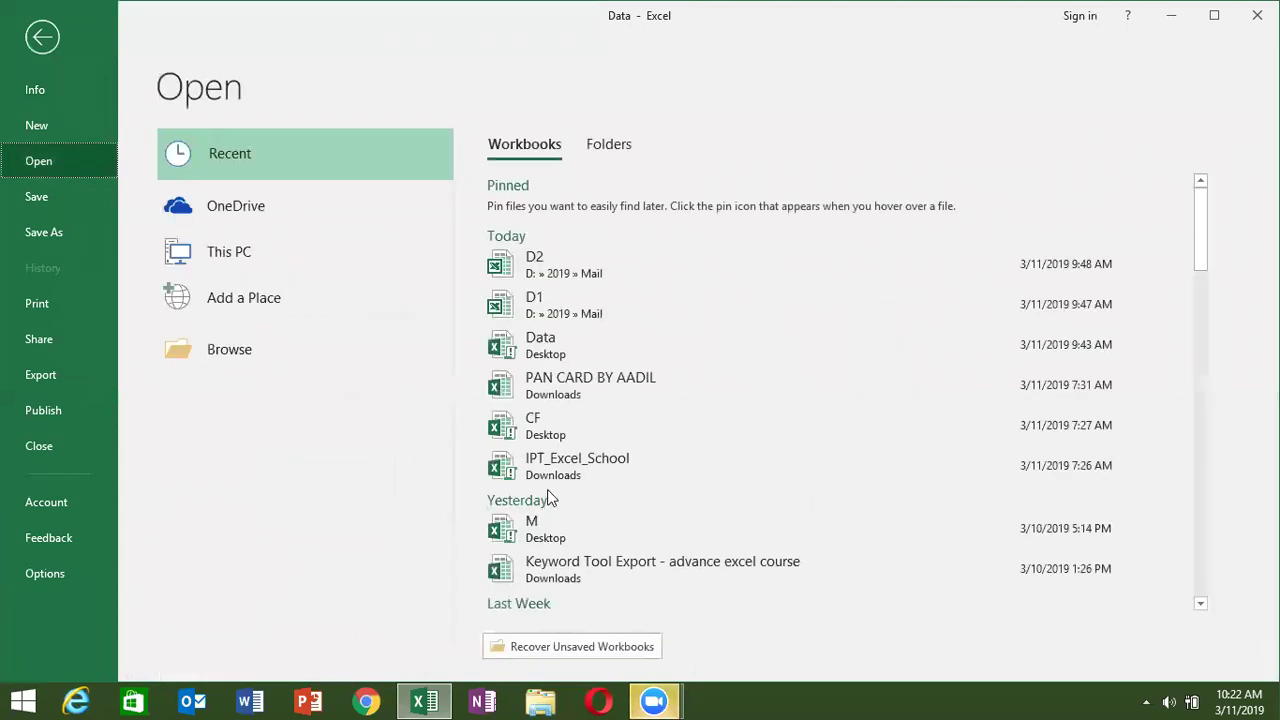
{"action": "left_click", "coordinate": [566, 422]}
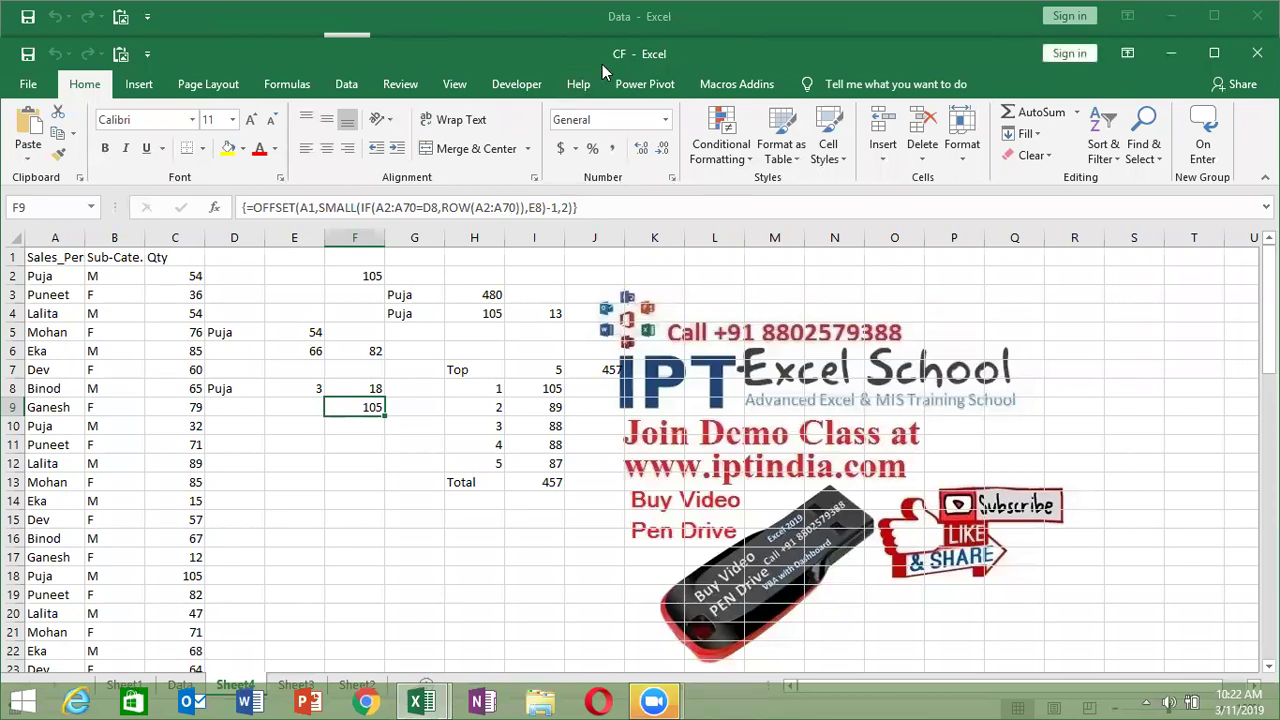
{"action": "double_click", "coordinate": [602, 64]}
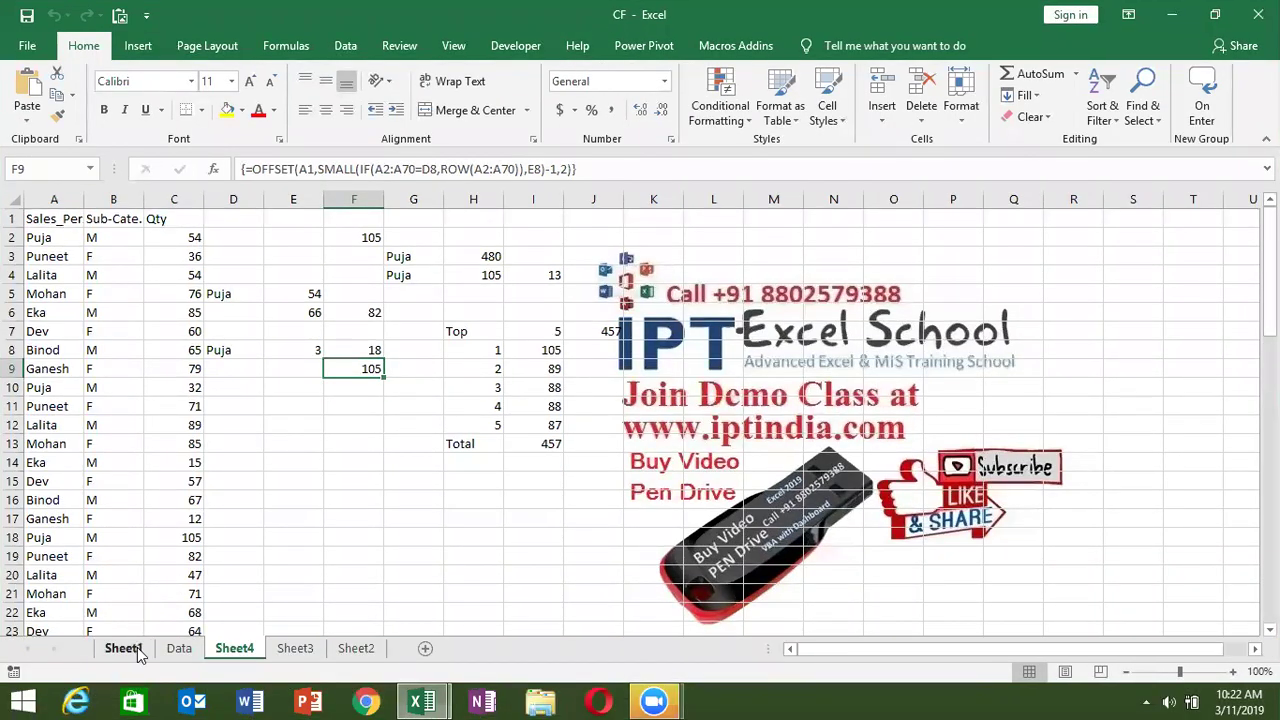
{"action": "left_click", "coordinate": [137, 647]}
{"action": "right_click", "coordinate": [137, 647]}
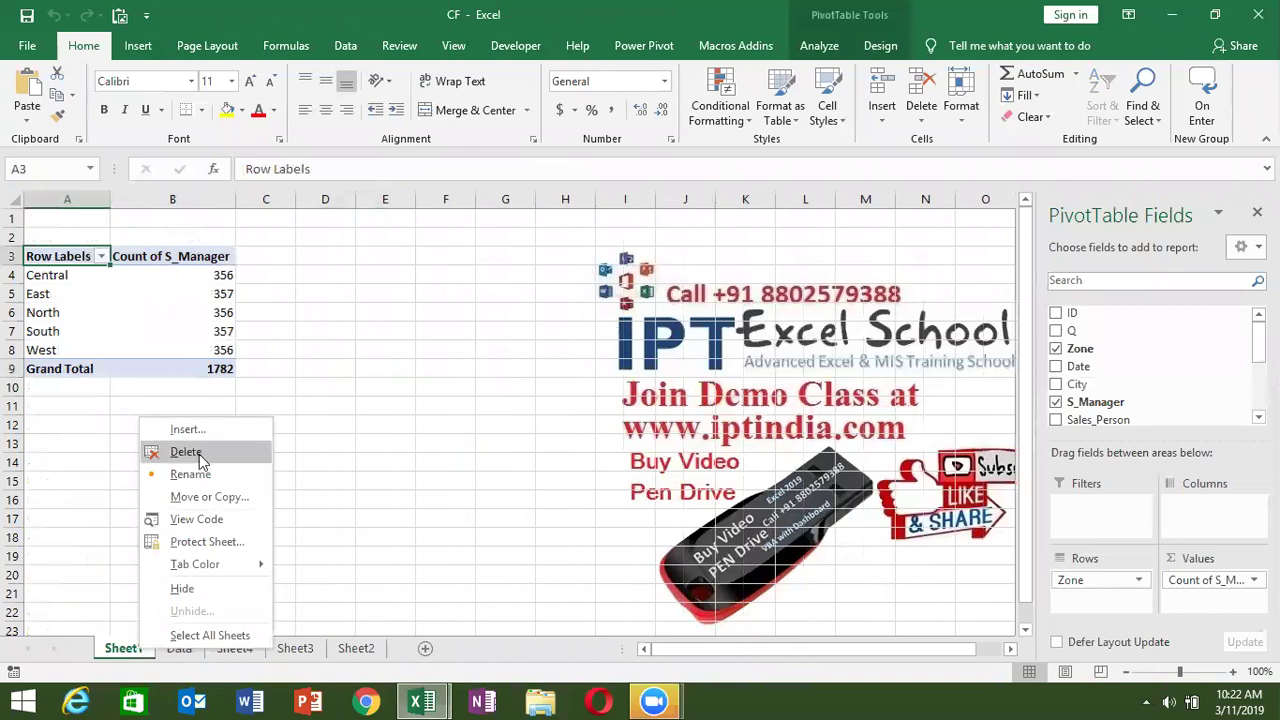
{"action": "left_click", "coordinate": [186, 451]}
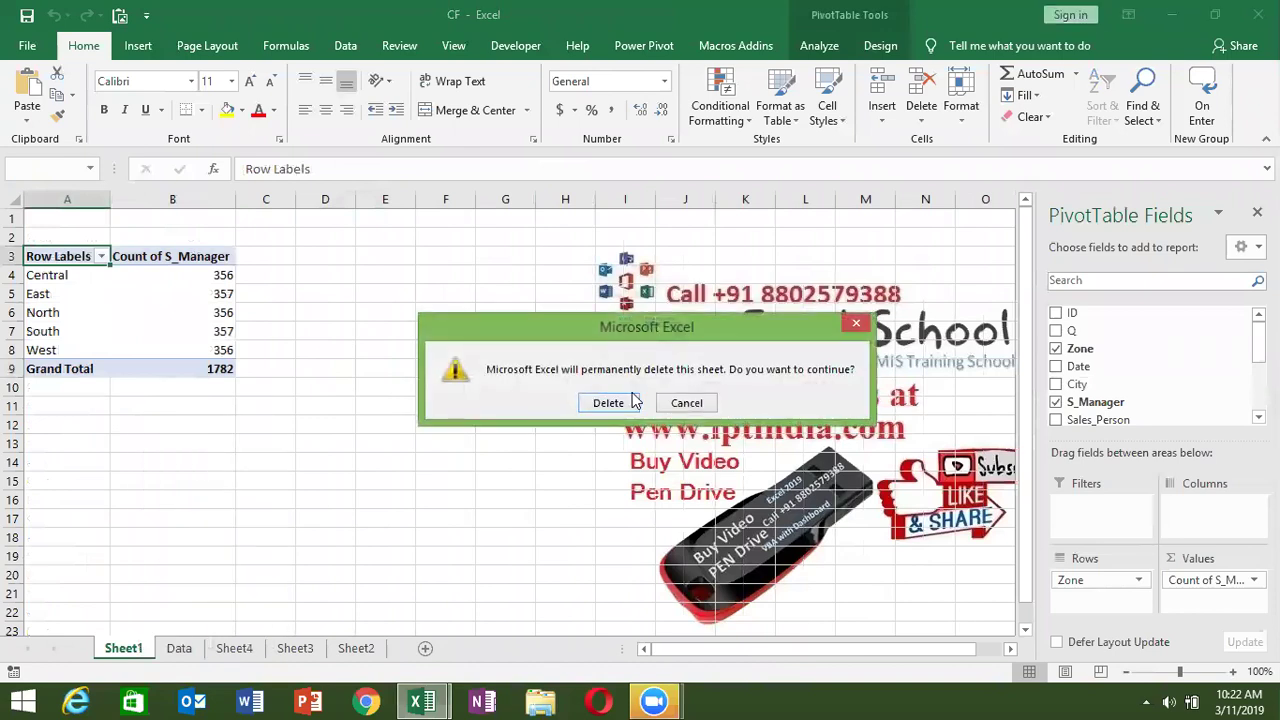
{"action": "left_click", "coordinate": [608, 402]}
Delete Sheet4, Sheet3 and Sheet2 together as a grouped selection
{"action": "left_click", "coordinate": [173, 648]}
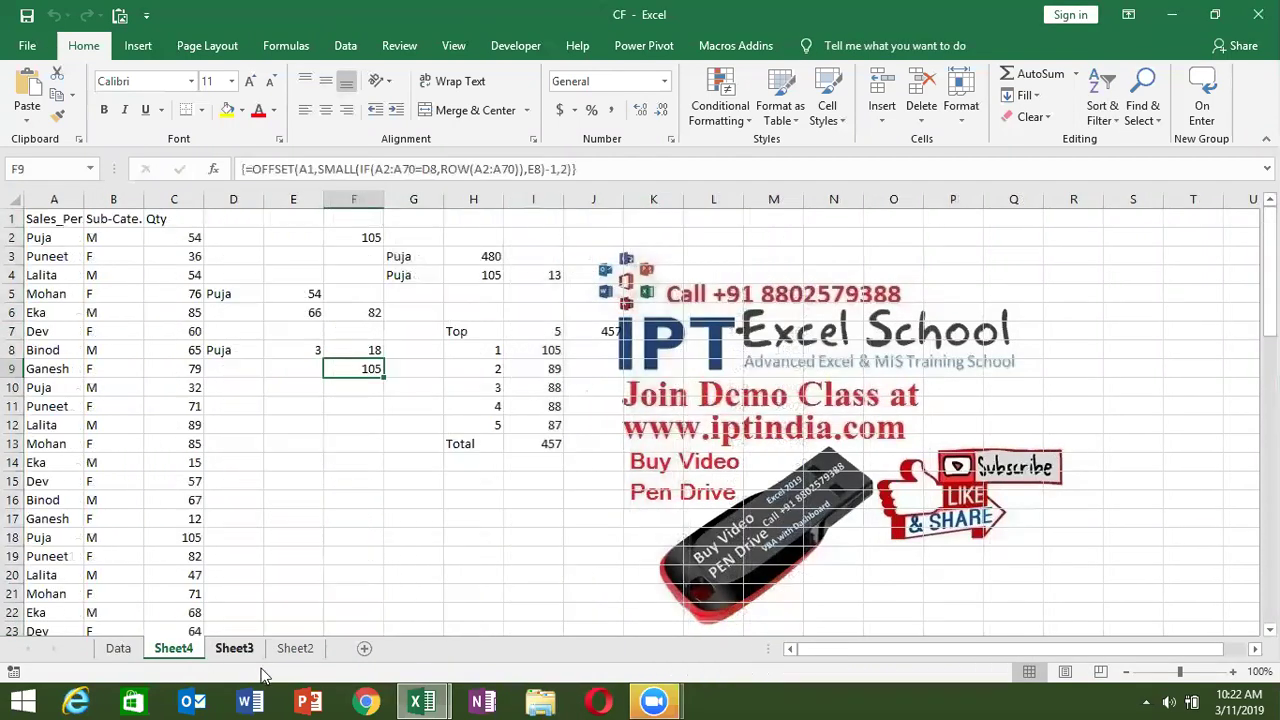
{"action": "left_click", "coordinate": [295, 648], "text": "shift"}
{"action": "right_click", "coordinate": [295, 650]}
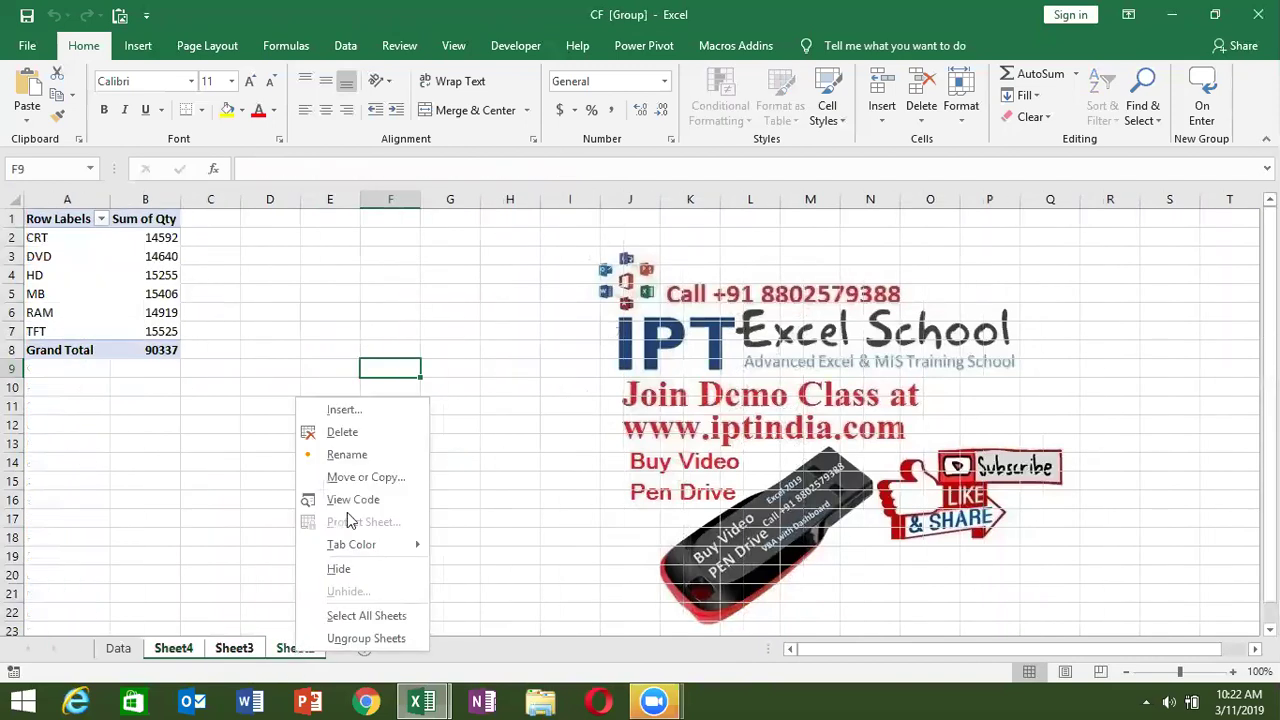
{"action": "left_click", "coordinate": [371, 437]}
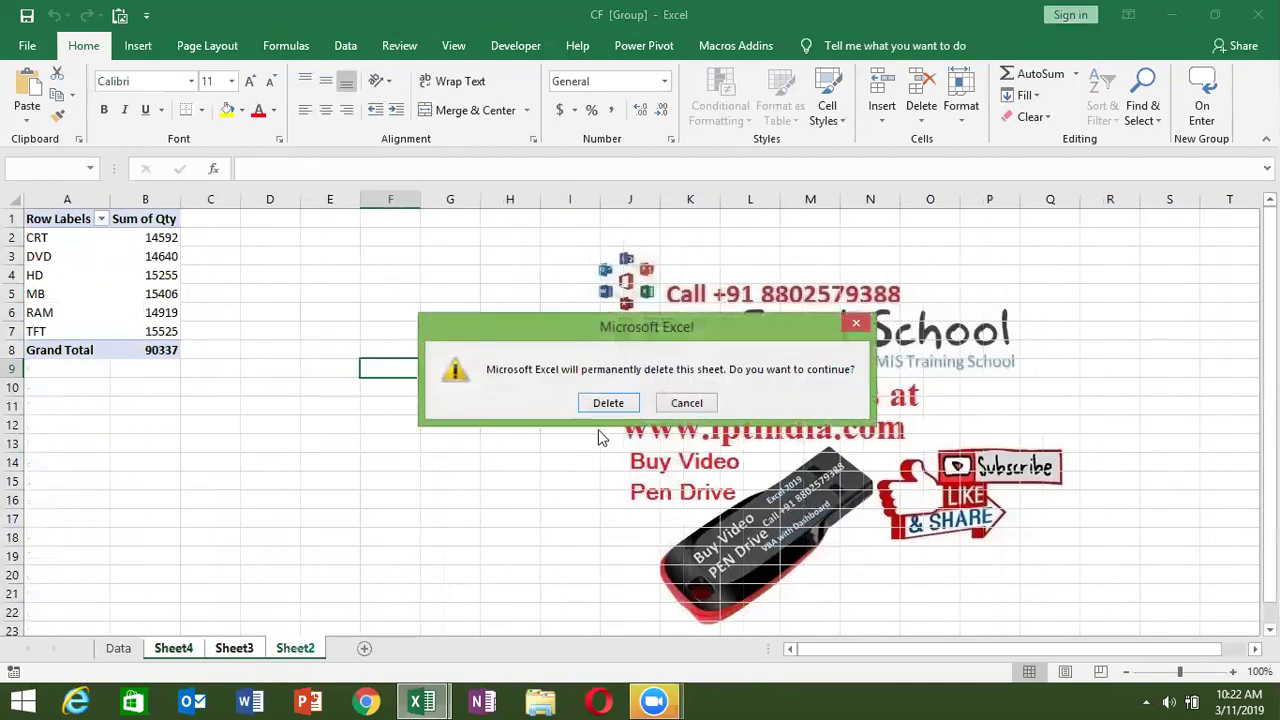
{"action": "left_click", "coordinate": [604, 404]}
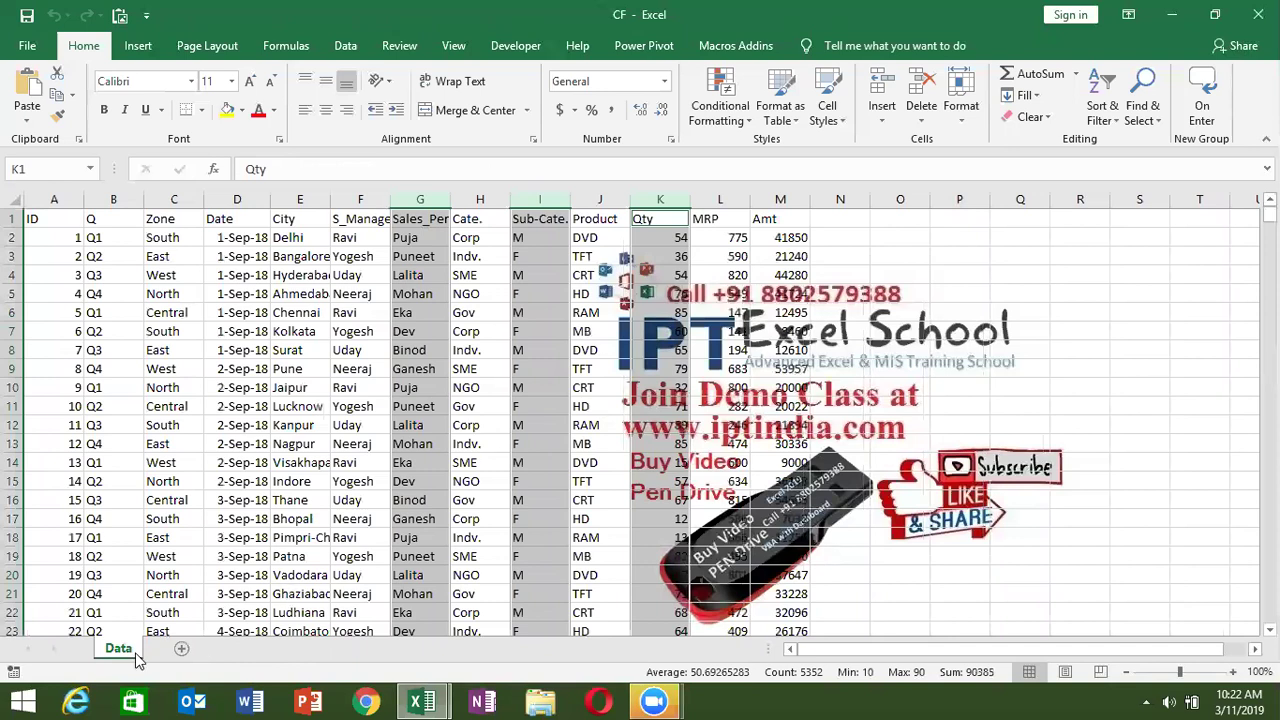
Add a new sheet with a Chq header in A1, test 001254 and '0012365 in A2, then clear A2
{"action": "left_click", "coordinate": [205, 648]}
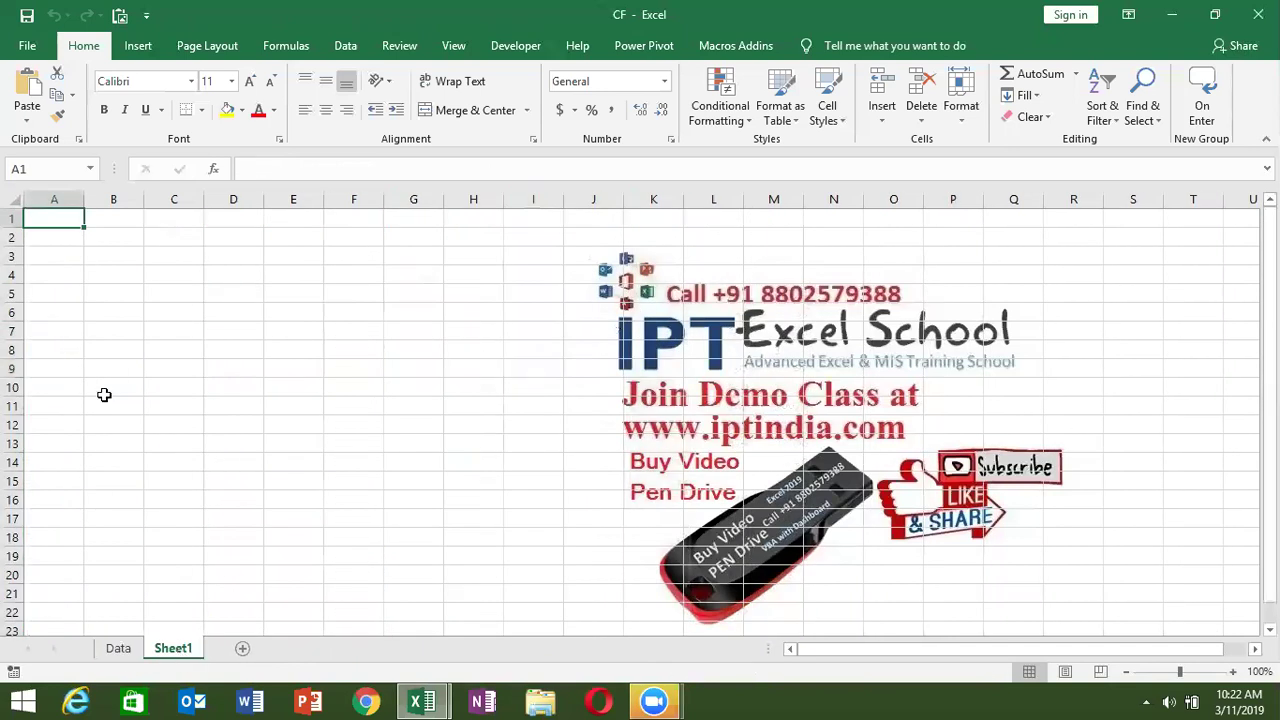
{"action": "type", "text": "Chq"}
{"action": "key", "text": "Return"}
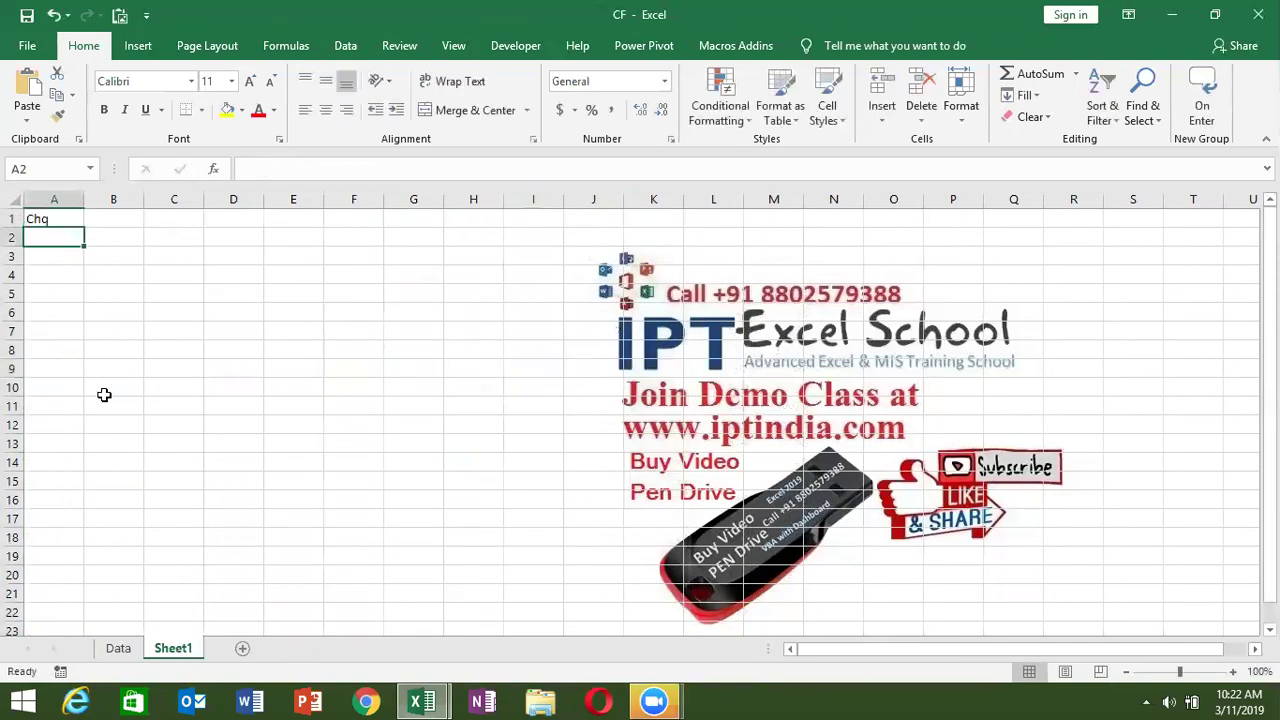
{"action": "type", "text": "001254"}
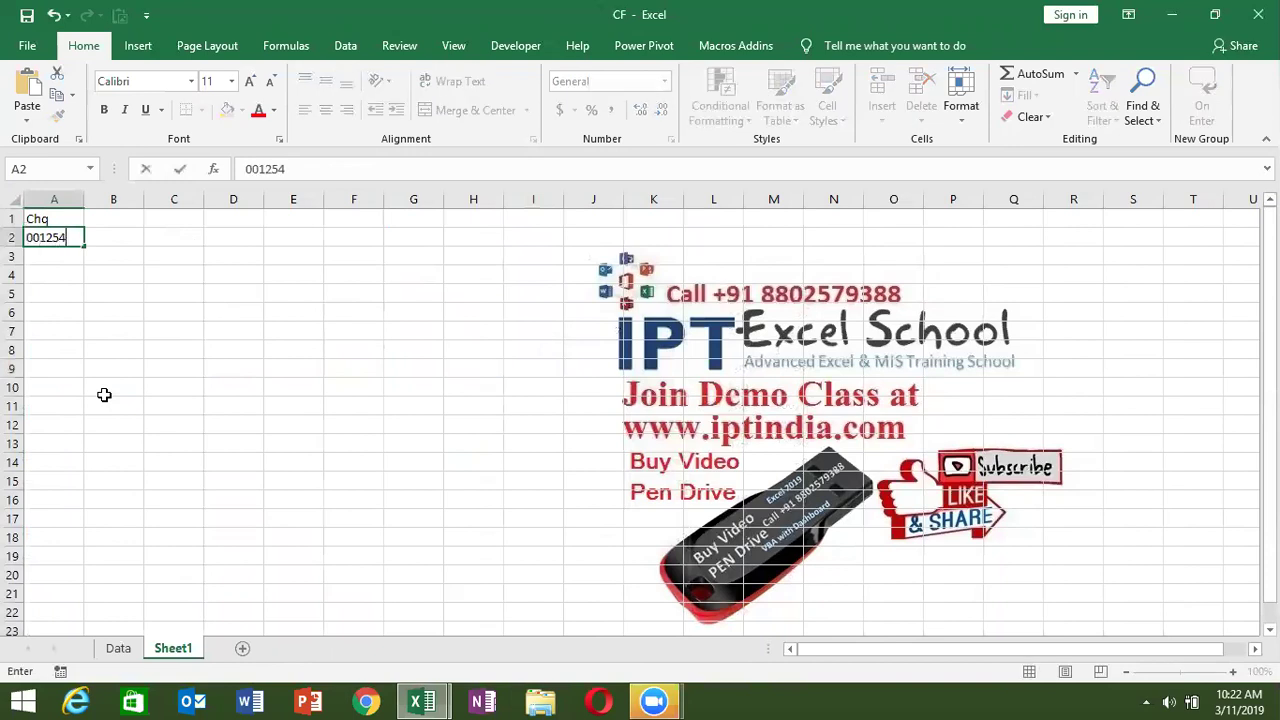
{"action": "key", "text": "Return"}
{"action": "key", "text": "Up"}
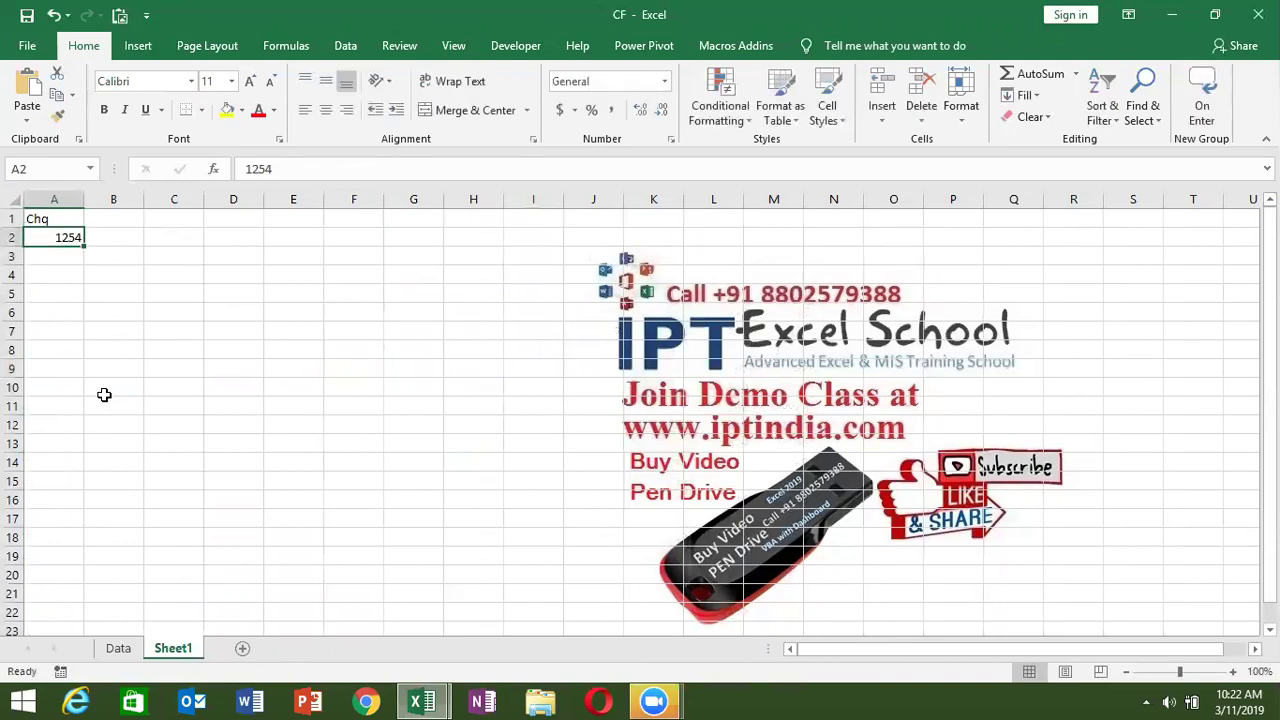
{"action": "type", "text": "'"}
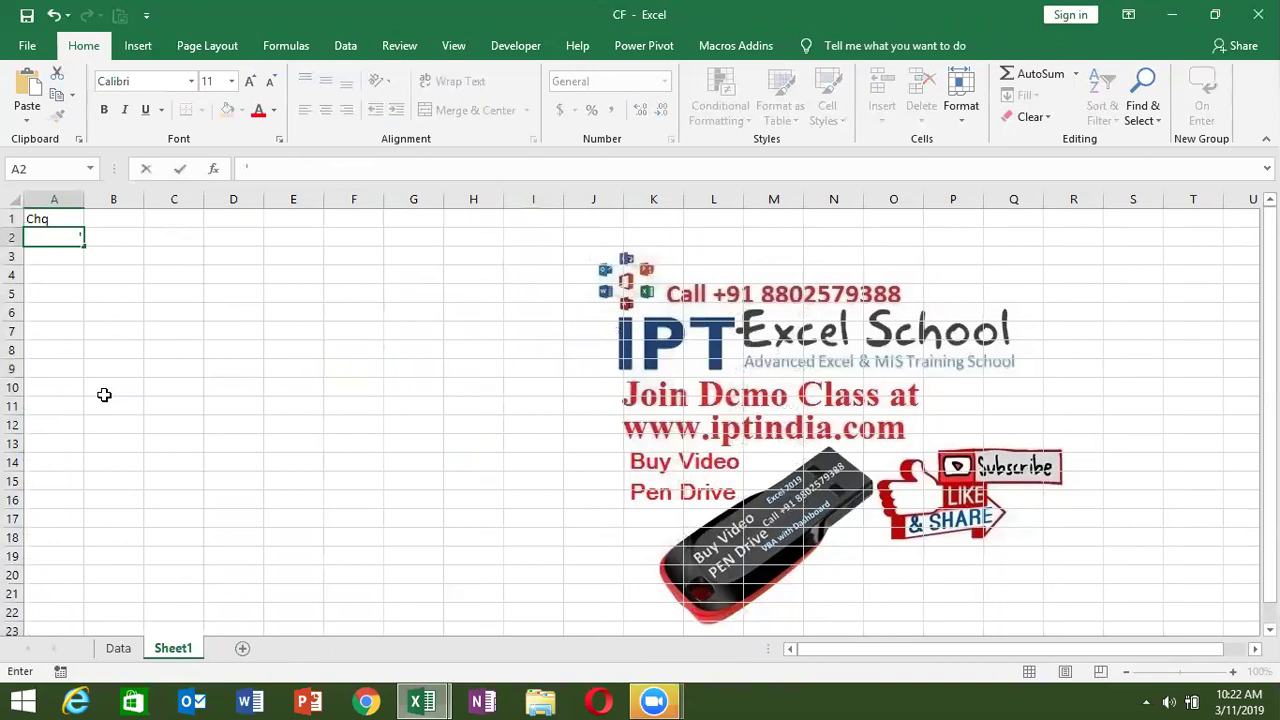
{"action": "type", "text": "0012365"}
{"action": "key", "text": "ctrl+Return"}
{"action": "key", "text": "Return"}
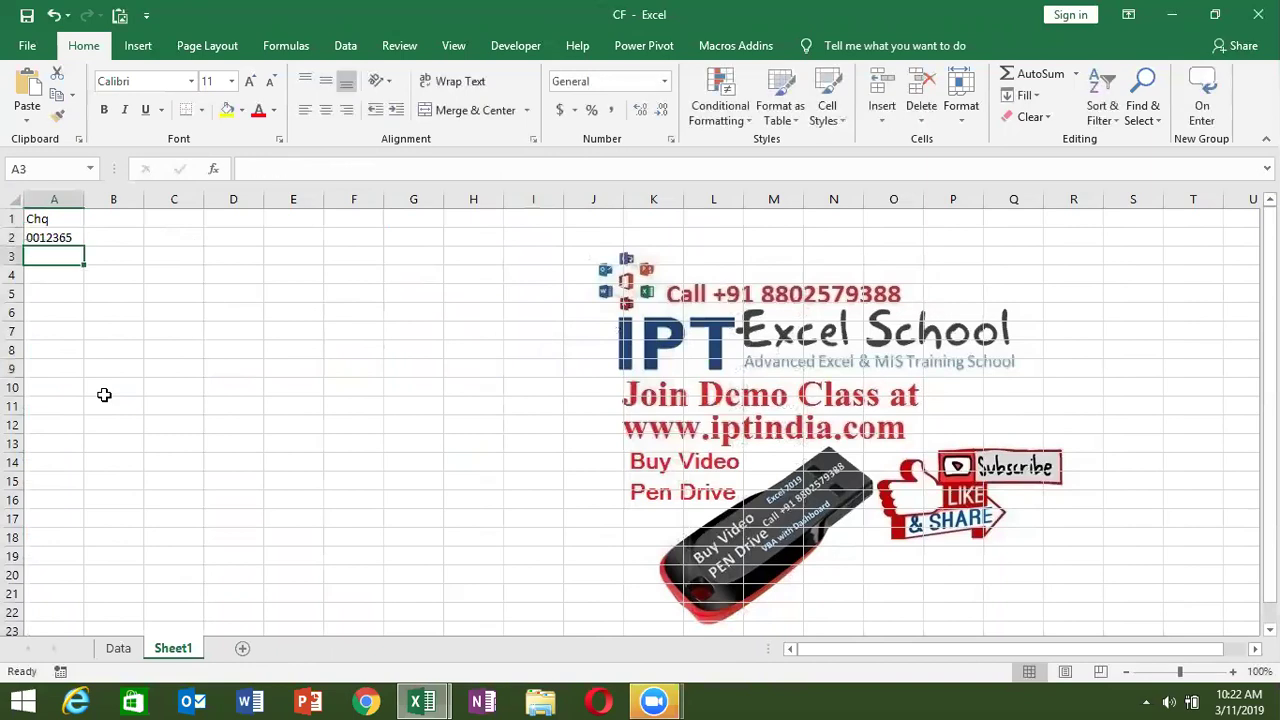
{"action": "key", "text": "Up"}
{"action": "key", "text": "Delete"}
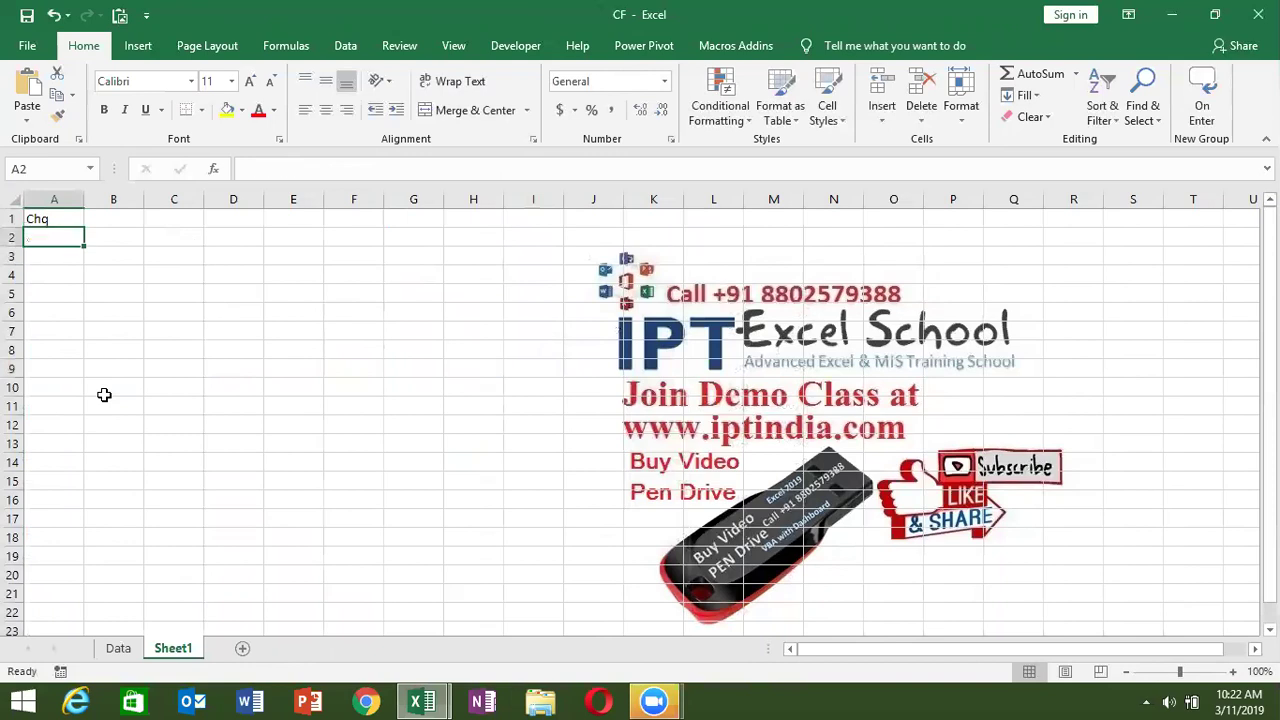
Enter 85, 325, 65659, 1264, 25, 6462 and 36448 down A2:A8 and select that range
{"action": "type", "text": "85"}
{"action": "key", "text": "Return"}
{"action": "type", "text": "325"}
{"action": "key", "text": "Return"}
{"action": "type", "text": "65659"}
{"action": "key", "text": "Return"}
{"action": "type", "text": "1264"}
{"action": "key", "text": "Return"}
{"action": "type", "text": "25"}
{"action": "key", "text": "Return"}
{"action": "type", "text": "6462"}
{"action": "key", "text": "Return"}
{"action": "type", "text": "36448"}
{"action": "key", "text": "Return"}
{"action": "key", "text": "Up"}
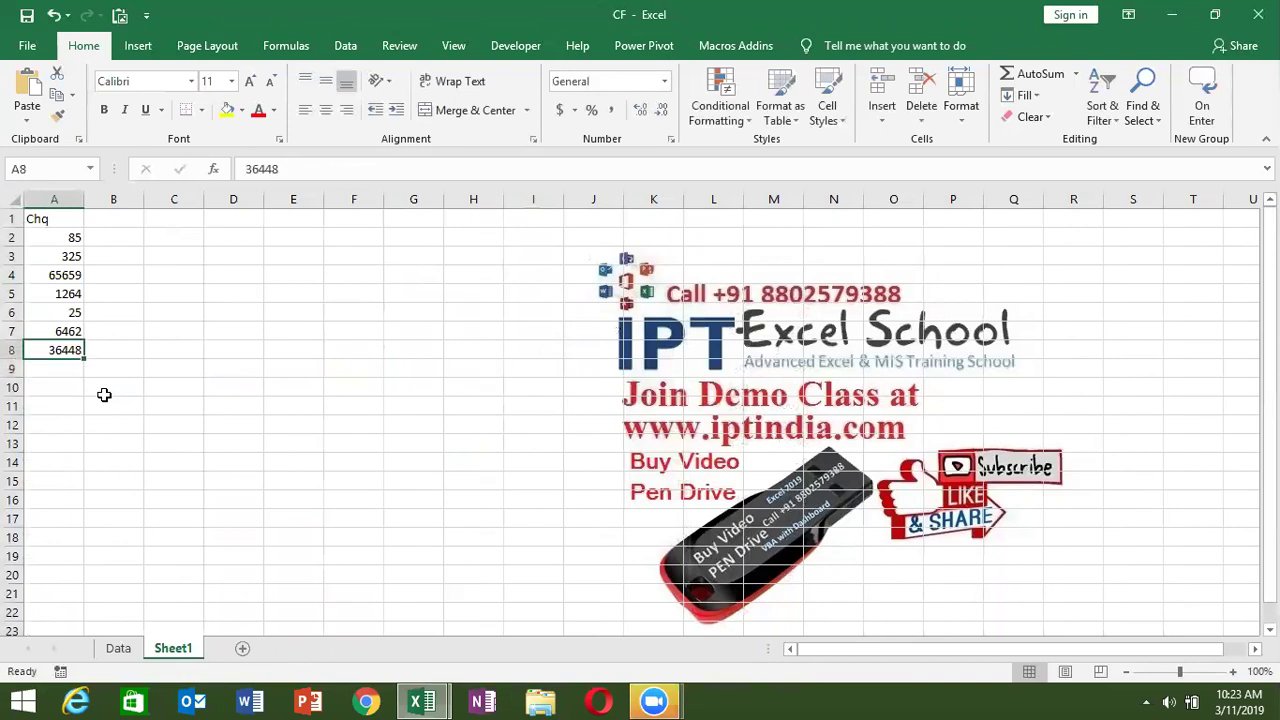
{"action": "key", "text": "ctrl+shift+Up"}
{"action": "key", "text": "shift+Down"}
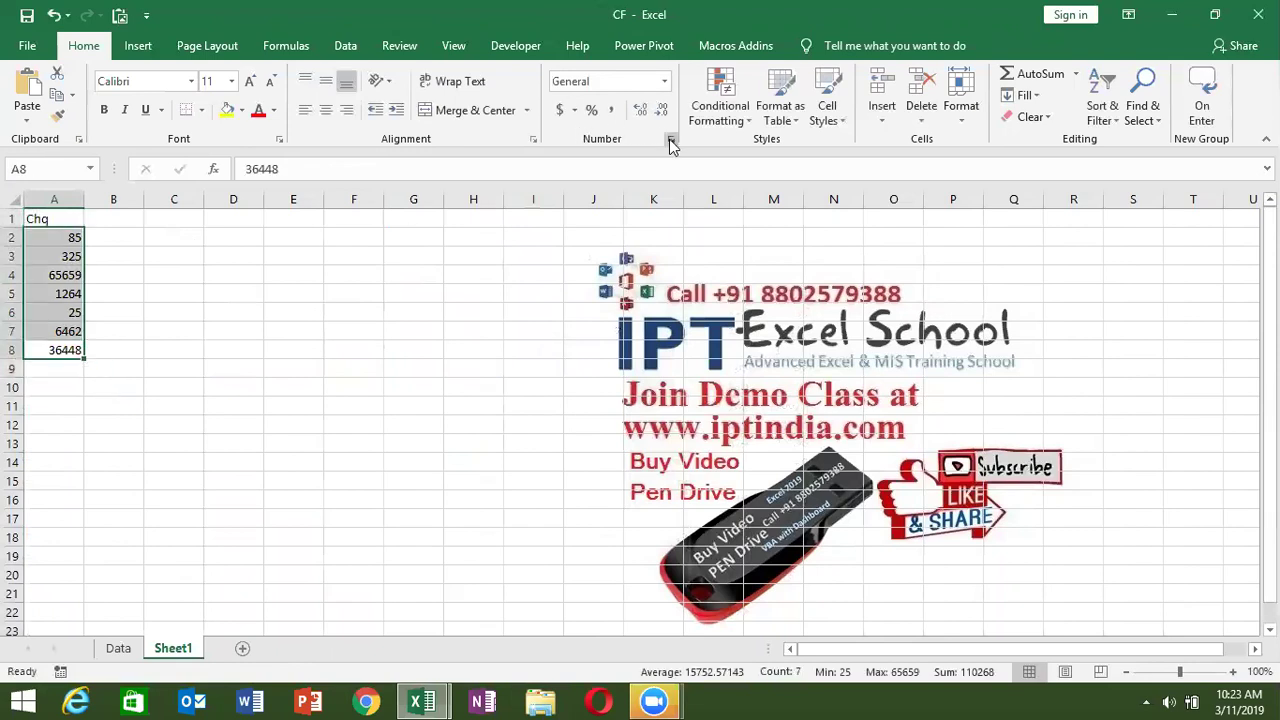
Apply the custom format 000000 to A2:A8 so values display as 000085 through 036448
{"action": "left_click", "coordinate": [671, 140]}
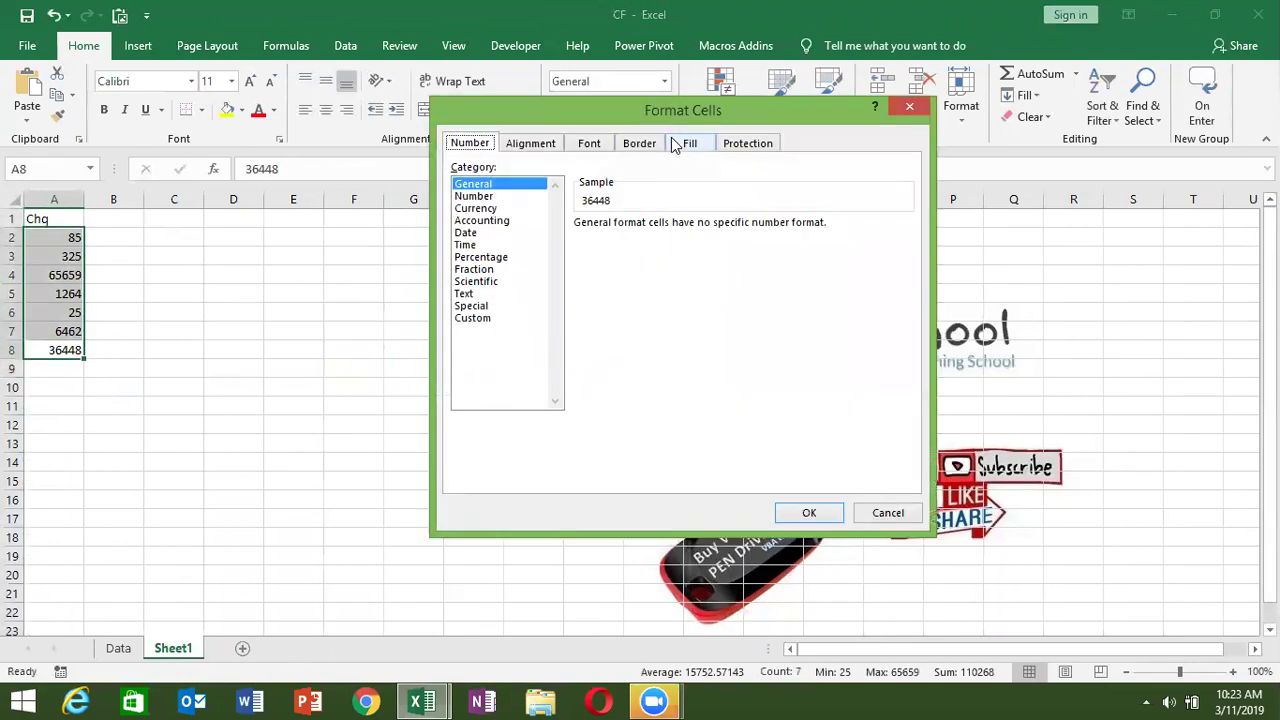
{"action": "left_click", "coordinate": [491, 318]}
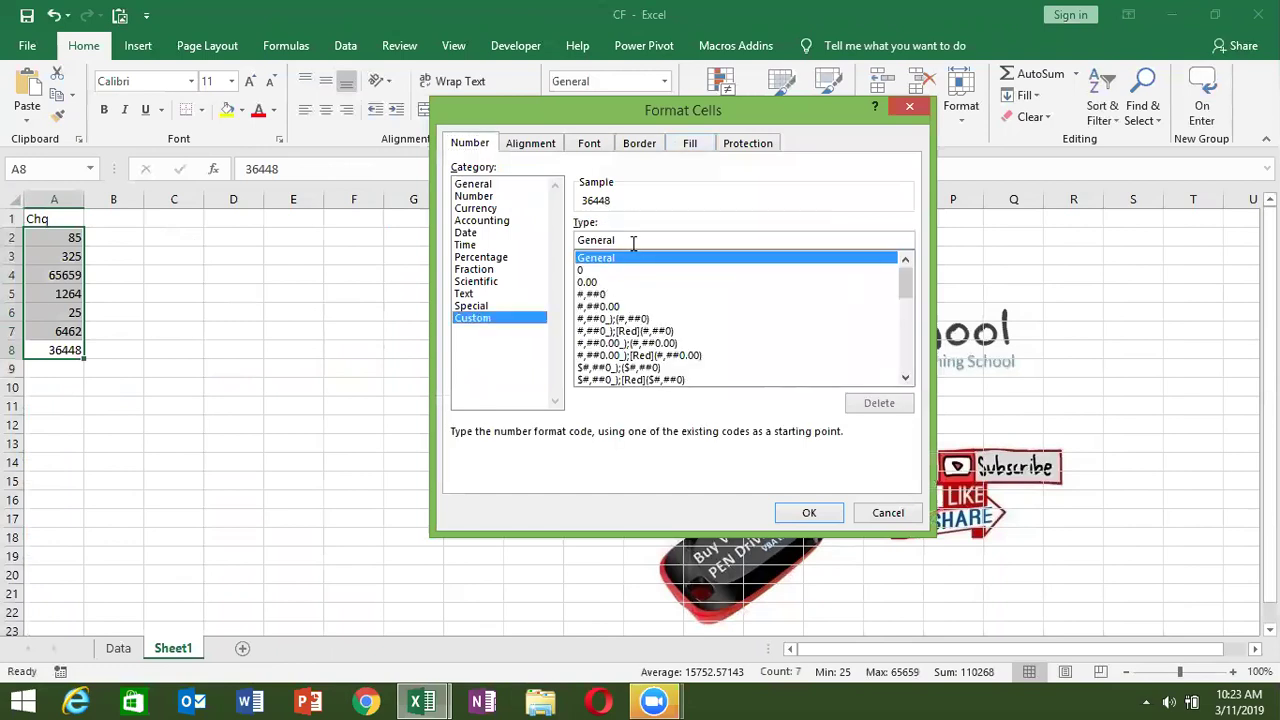
{"action": "left_click_drag", "start_coordinate": [633, 243], "coordinate": [540, 245]}
{"action": "type", "text": "000000000"}
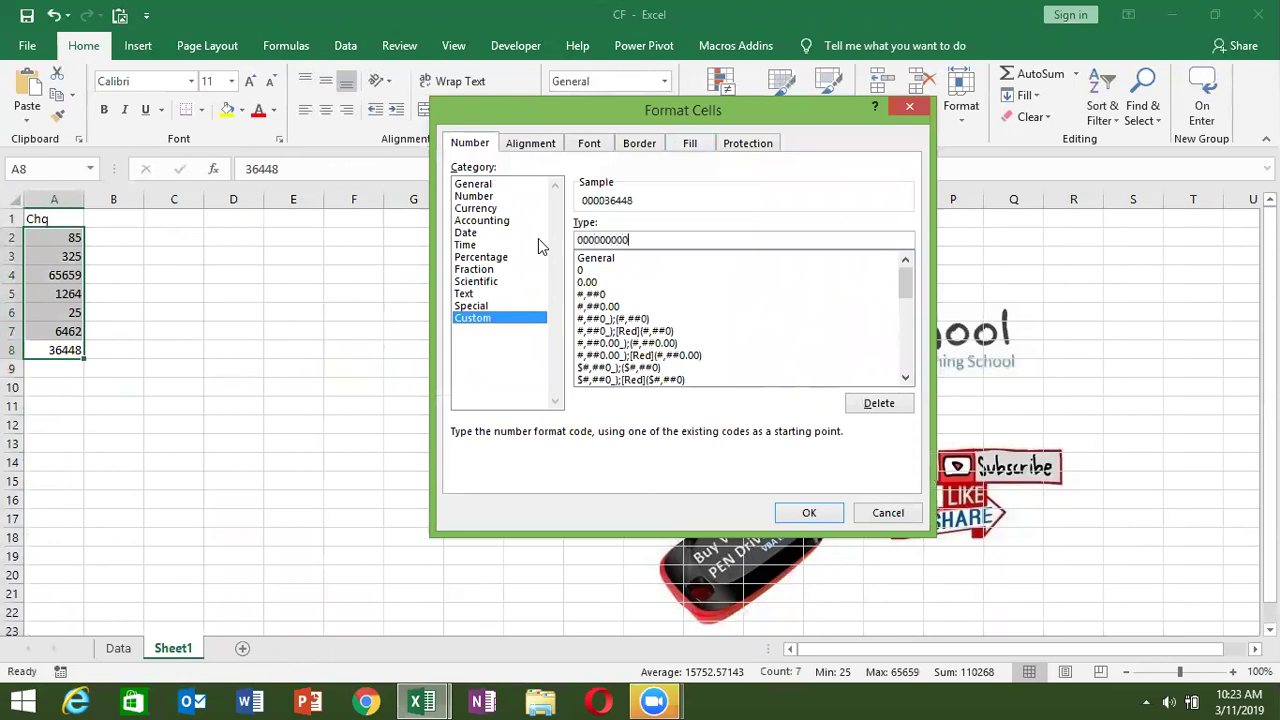
{"action": "key", "text": "BackSpace"}
{"action": "key", "text": "BackSpace"}
{"action": "key", "text": "BackSpace"}
{"action": "key", "text": "BackSpace"}
{"action": "key", "text": "BackSpace"}
{"action": "key", "text": "BackSpace"}
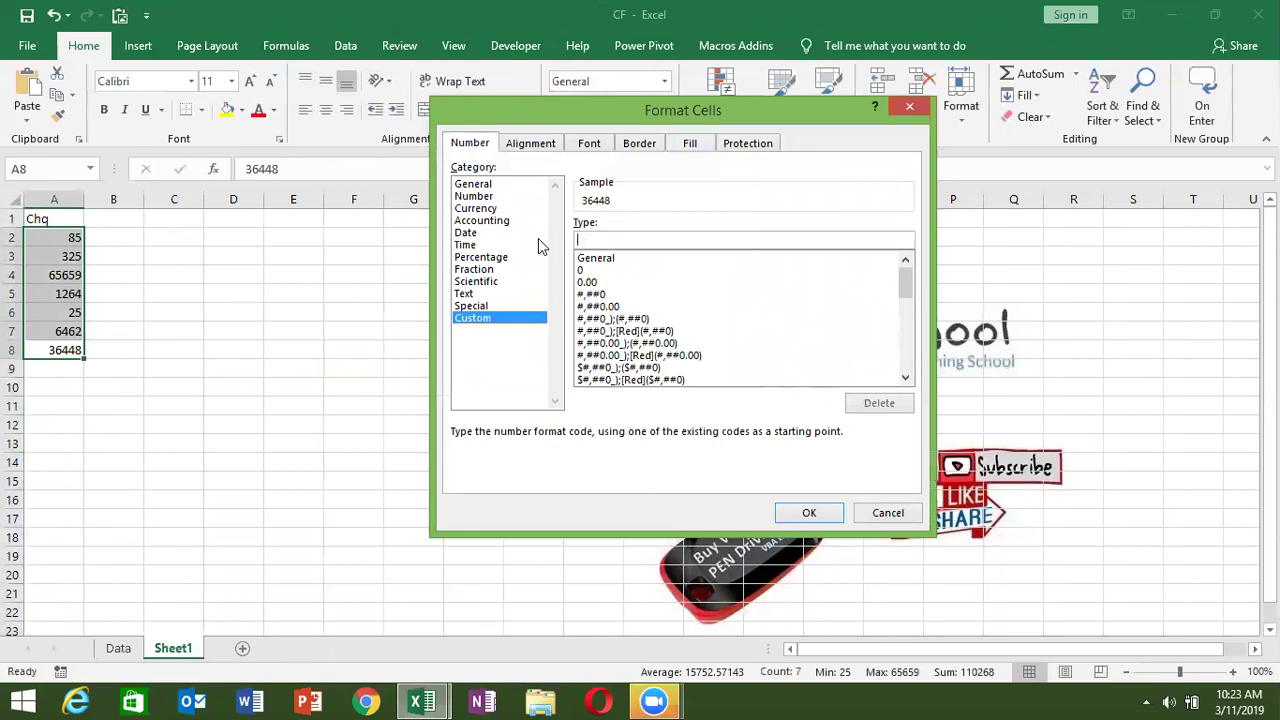
{"action": "type", "text": "000"}
{"action": "type", "text": "000"}
{"action": "key", "text": "Return"}
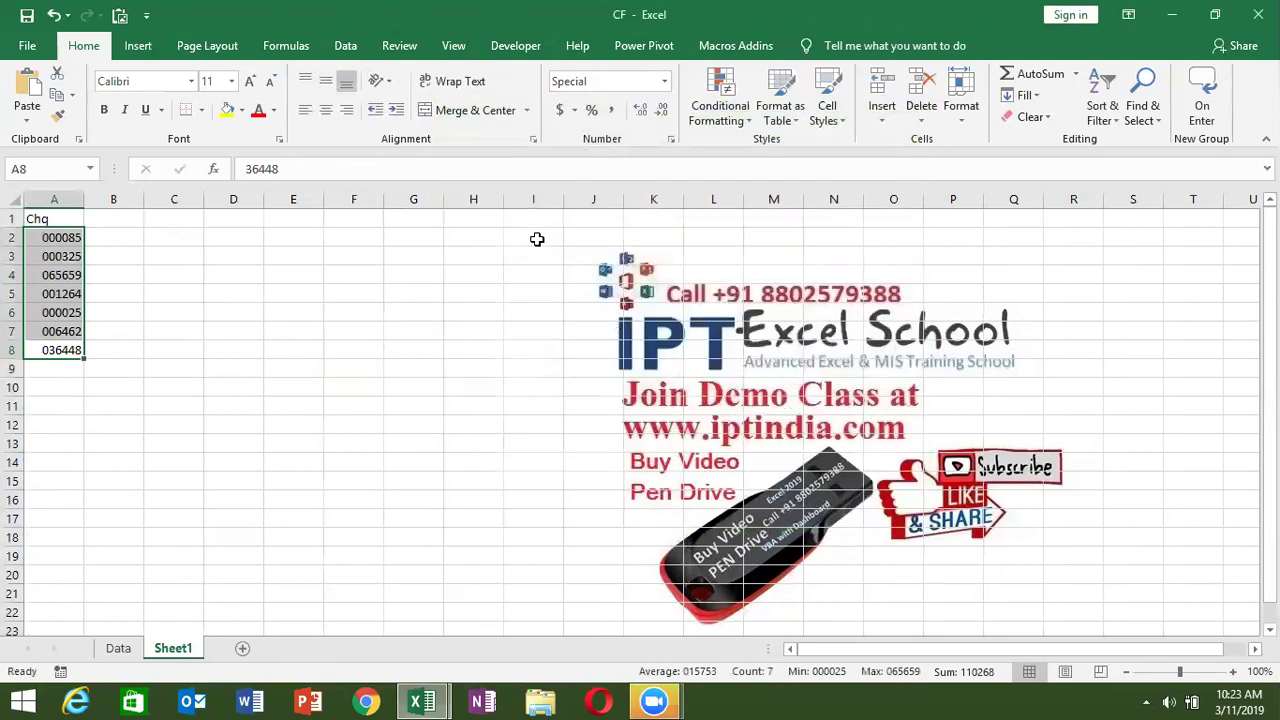
{"action": "key", "text": "Down"}
{"action": "key", "text": "Up"}
{"action": "key", "text": "Up"}
{"action": "key", "text": "Up"}
{"action": "key", "text": "Up"}
{"action": "key", "text": "Up"}
{"action": "key", "text": "Up"}
{"action": "key", "text": "Up"}
{"action": "key", "text": "Down"}
{"action": "key", "text": "Down"}
{"action": "key", "text": "Down"}
{"action": "key", "text": "Down"}
{"action": "key", "text": "Down"}
{"action": "key", "text": "Down"}
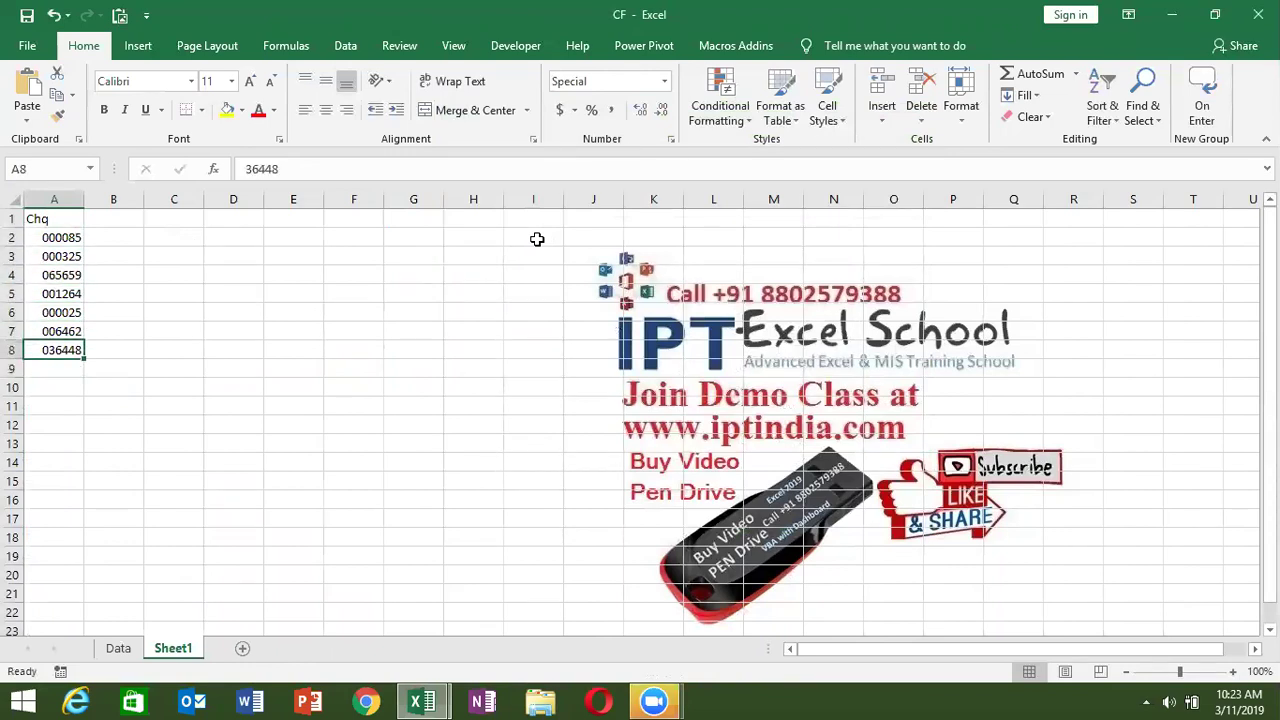
{"action": "key", "text": "Up"}
{"action": "key", "text": "Up"}
{"action": "key", "text": "Up"}
{"action": "key", "text": "Up"}
{"action": "key", "text": "Up"}
{"action": "key", "text": "Up"}
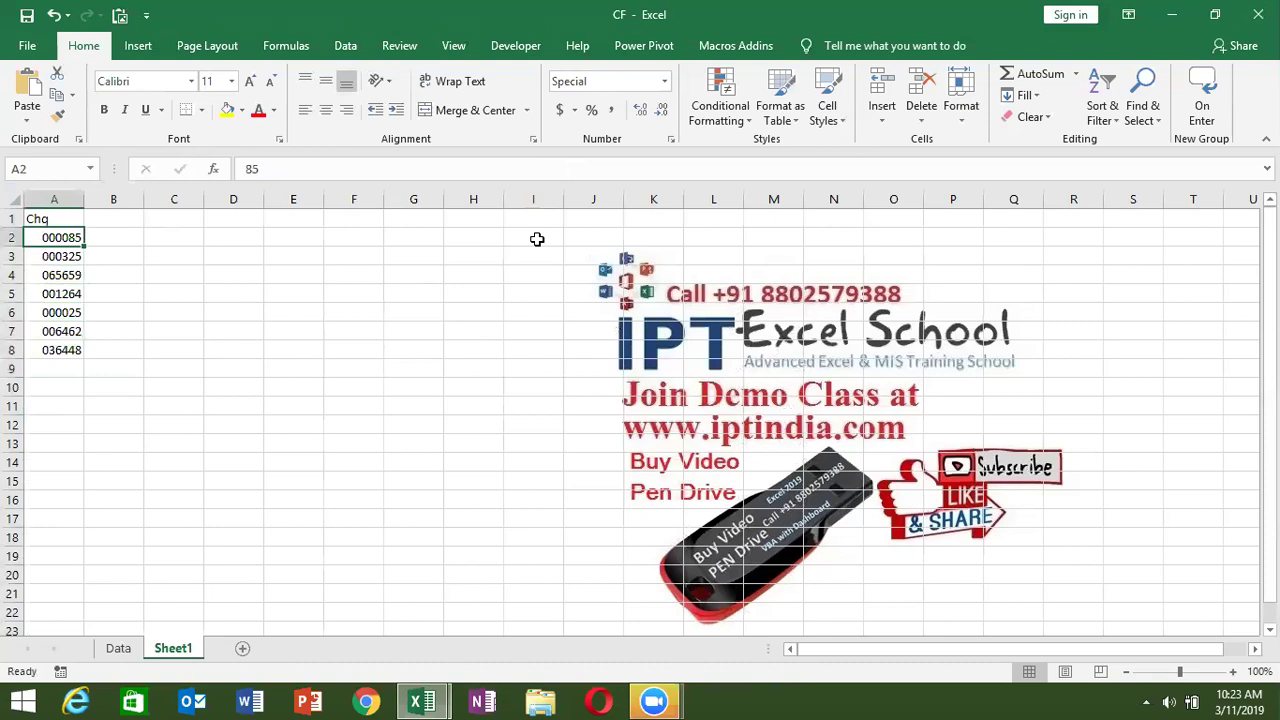
{"action": "key", "text": "Down"}
{"action": "key", "text": "Down"}
{"action": "key", "text": "Down"}
{"action": "key", "text": "Down"}
{"action": "key", "text": "Down"}
{"action": "key", "text": "Up"}
{"action": "key", "text": "Up"}
{"action": "key", "text": "Up"}
{"action": "key", "text": "Up"}
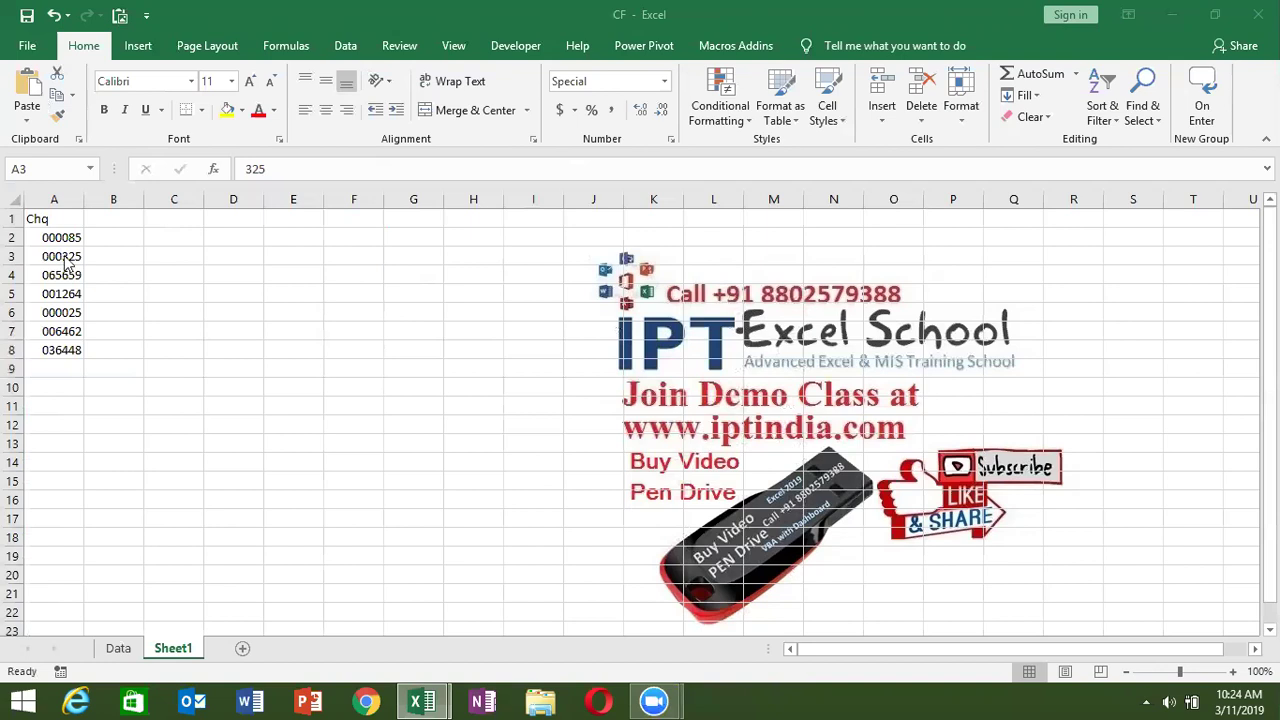
Try 000085 in B2 and cancel it, then enter '000085 as text in D2
{"action": "left_click", "coordinate": [108, 235]}
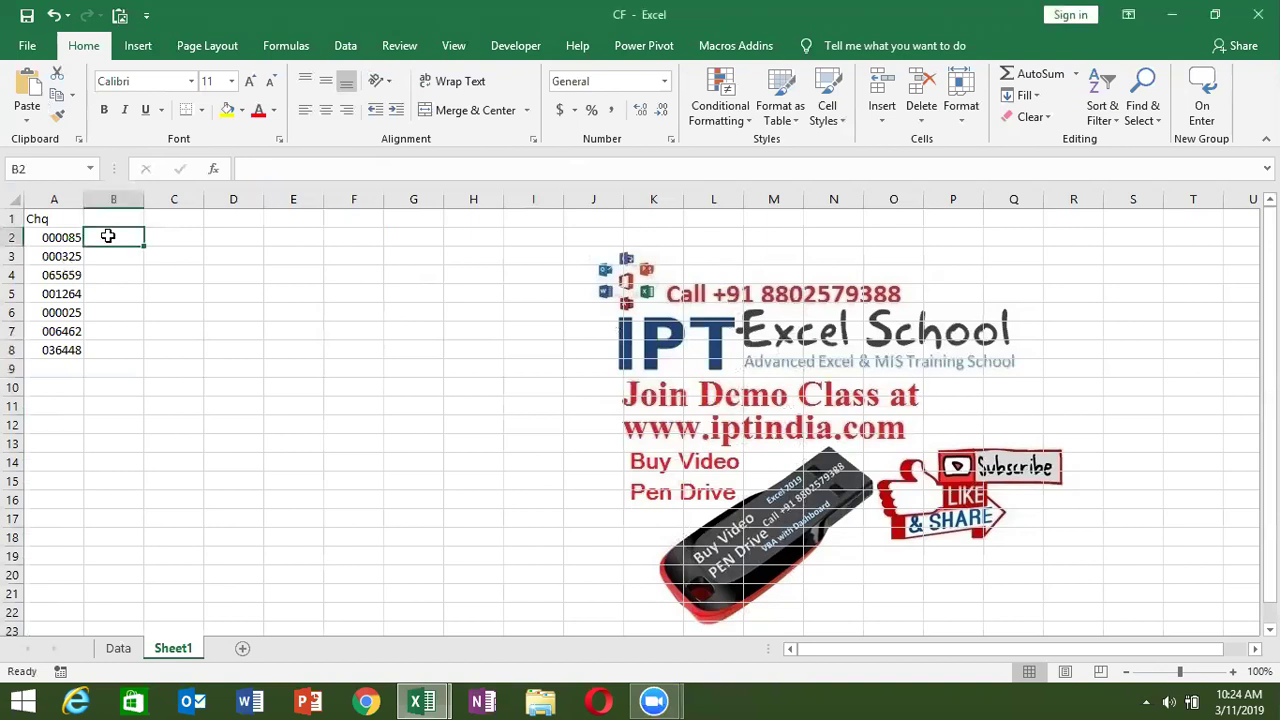
{"action": "type", "text": "000085"}
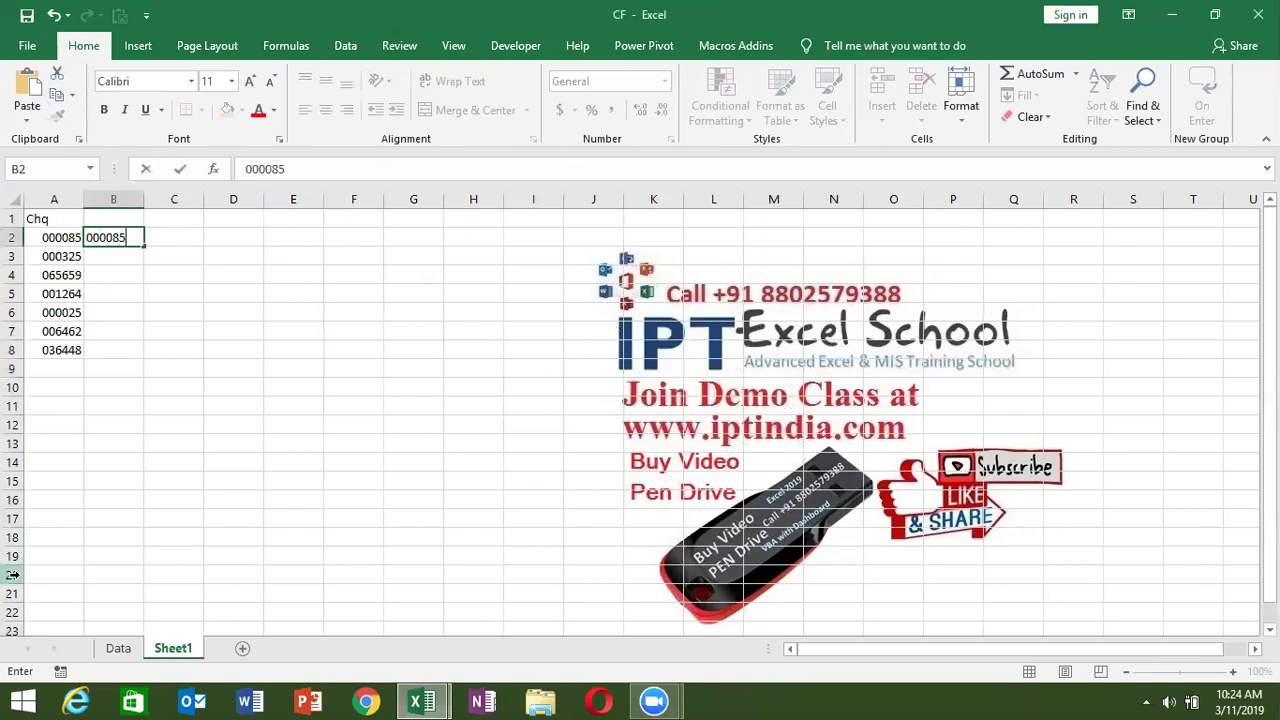
{"action": "key", "text": "Escape"}
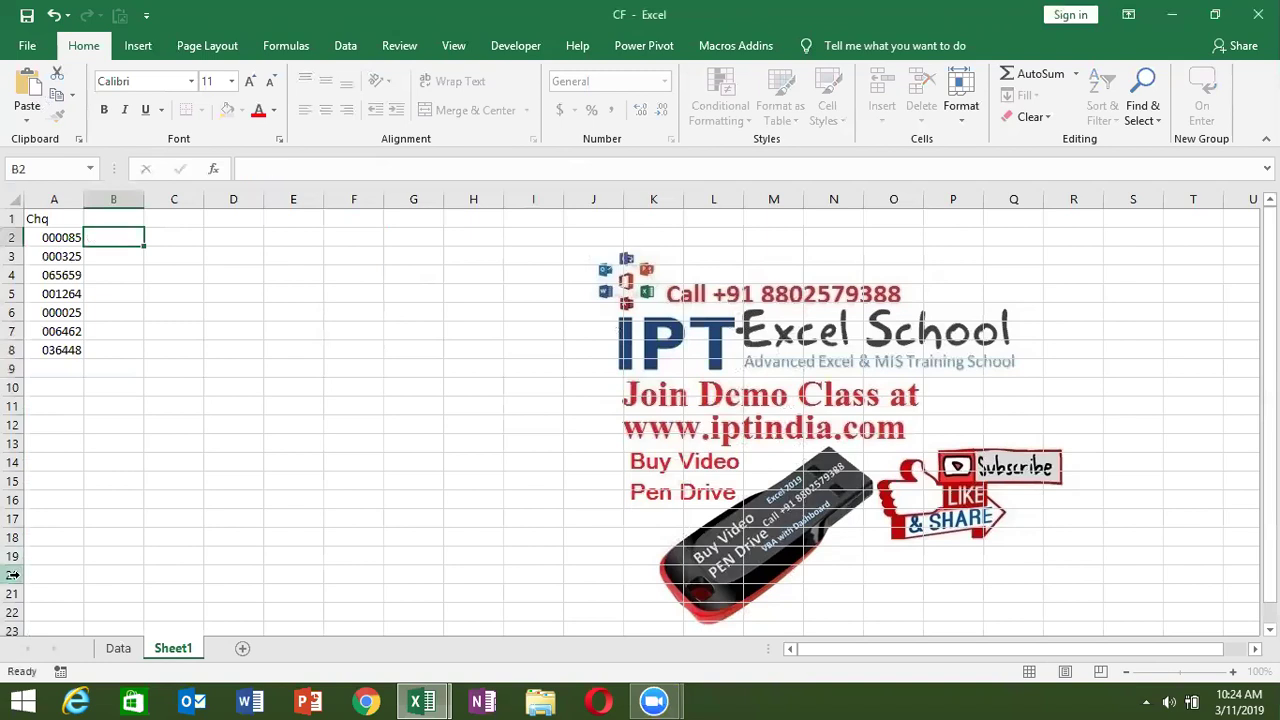
{"action": "key", "text": "Left"}
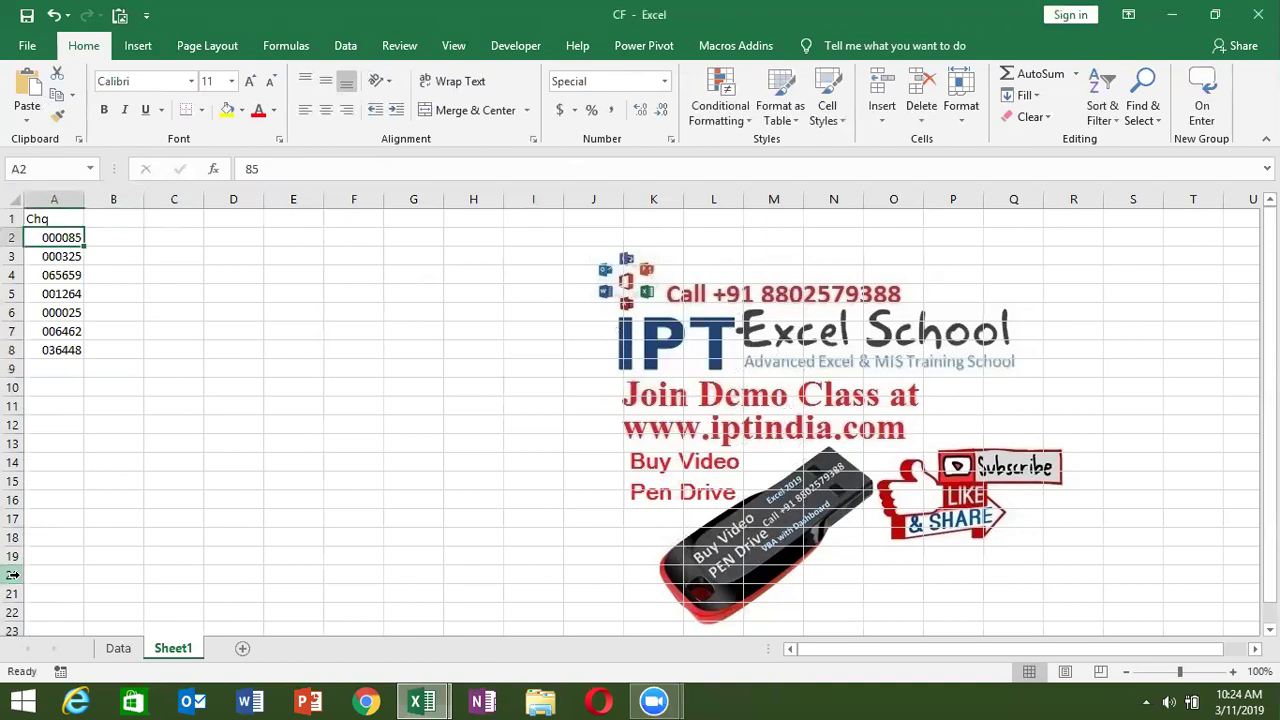
{"action": "key", "text": "Right"}
{"action": "key", "text": "Right"}
{"action": "key", "text": "Right"}
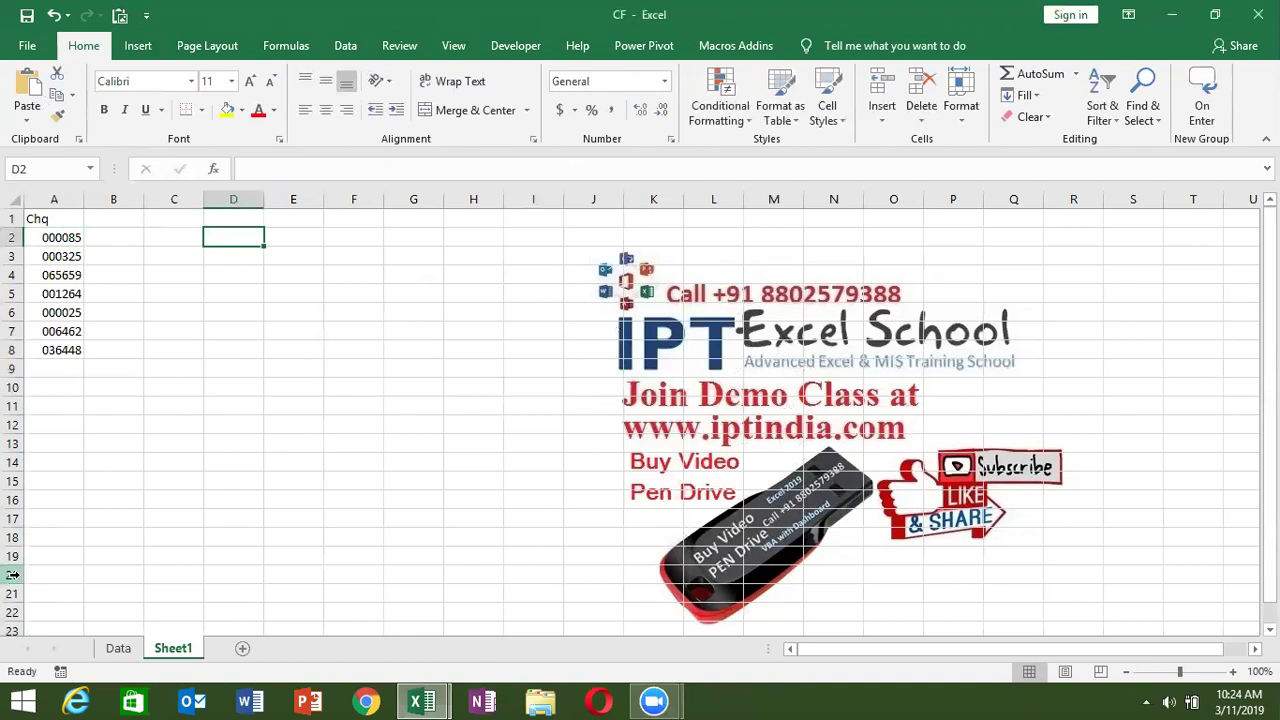
{"action": "type", "text": "'000085"}
{"action": "key", "text": "Return"}
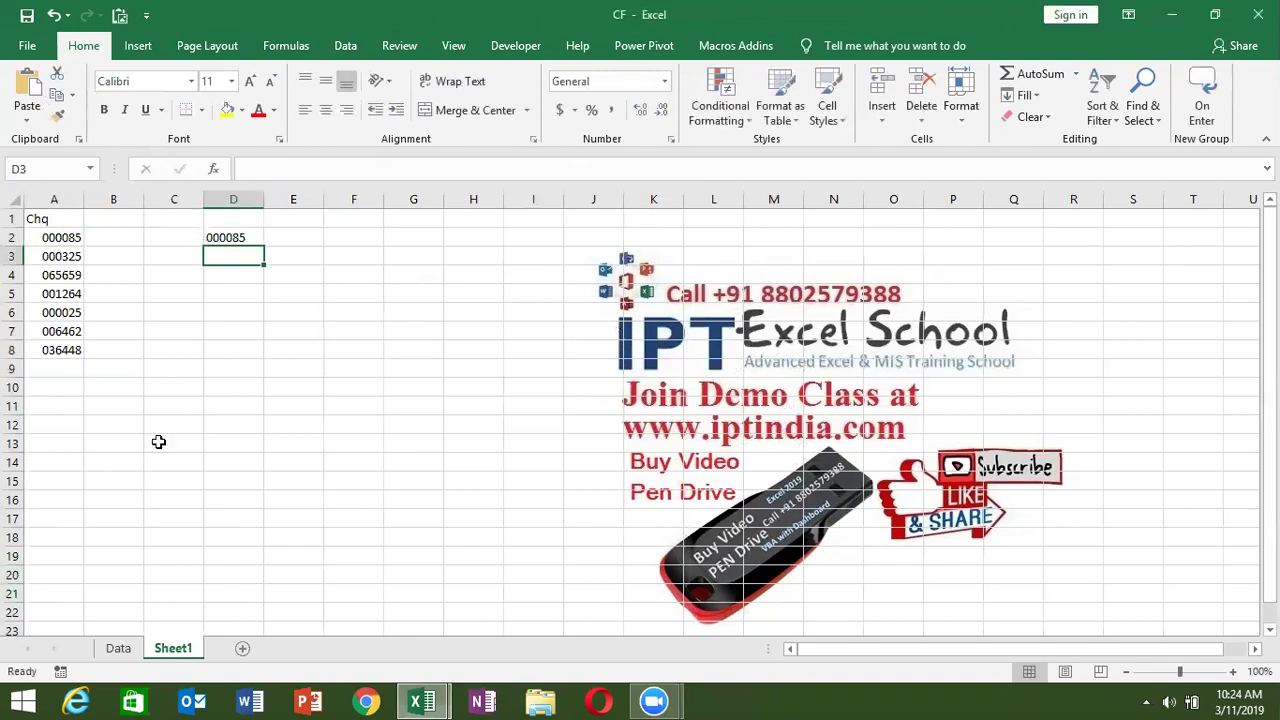
Enter =A2=D2 in C3, which returns FALSE, and inspect A2, D2 and C3
{"action": "left_click", "coordinate": [166, 256]}
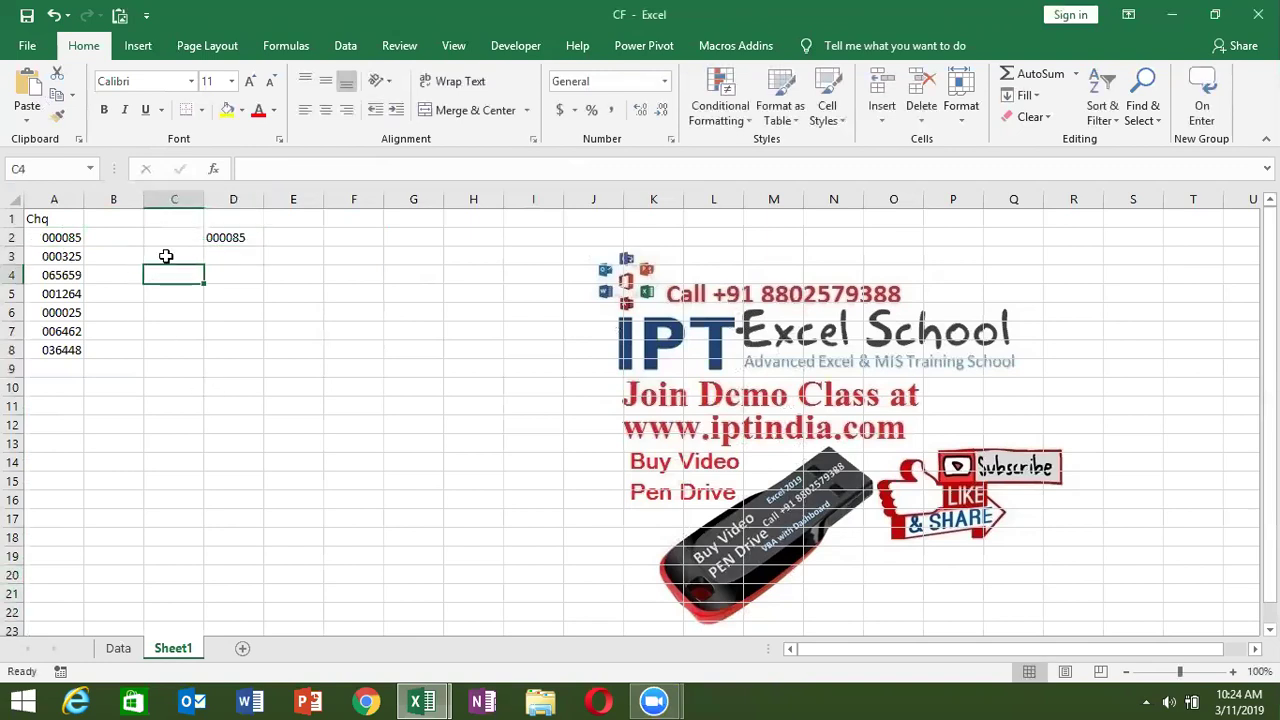
{"action": "type", "text": "="}
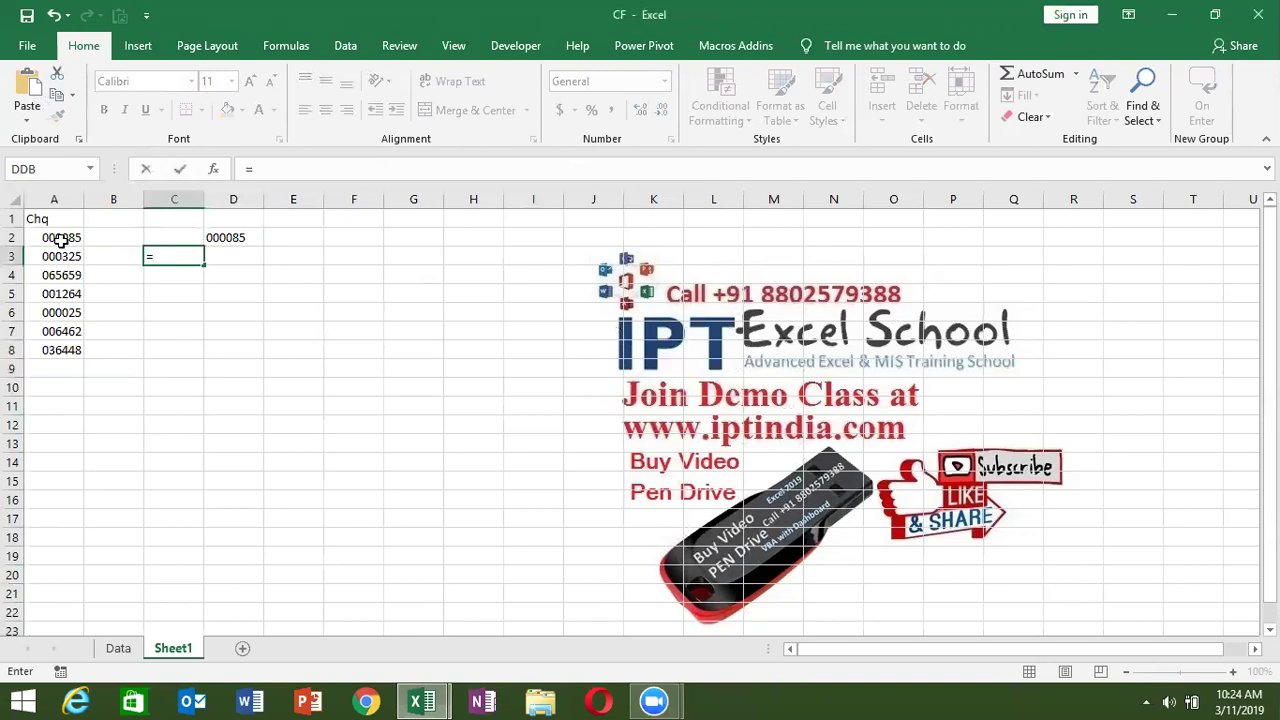
{"action": "left_click", "coordinate": [61, 240]}
{"action": "type", "text": "="}
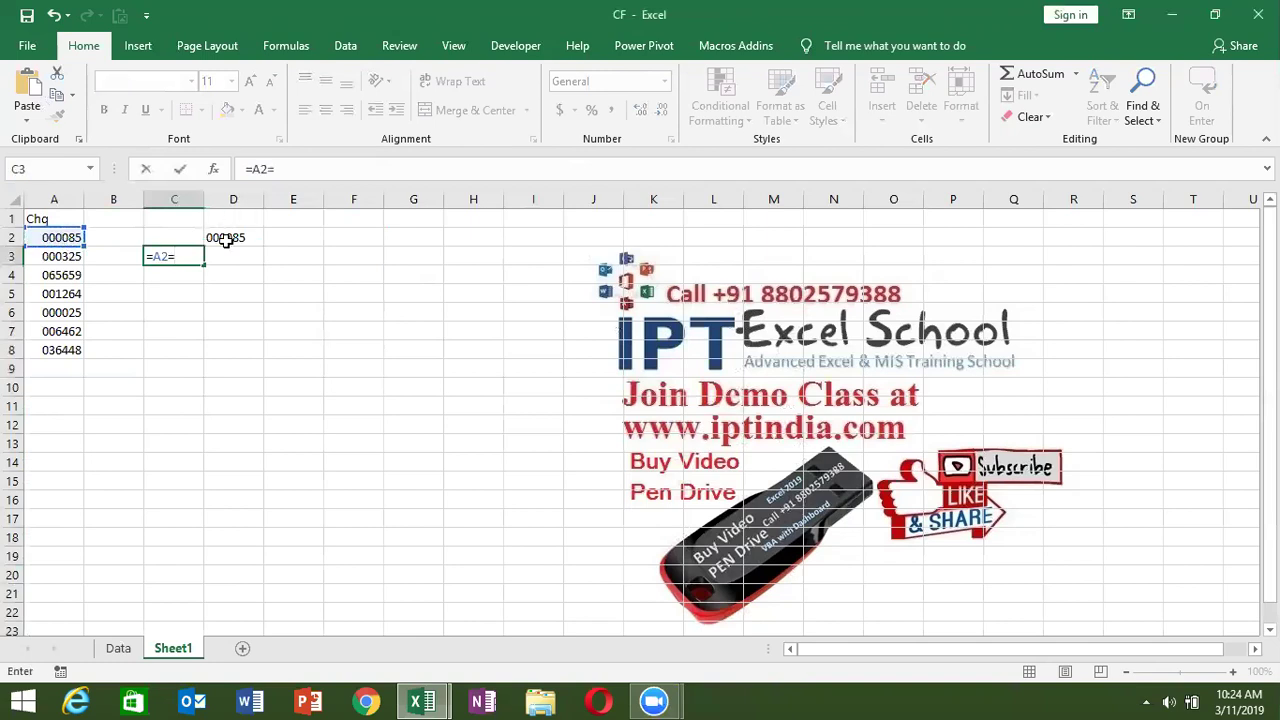
{"action": "left_click", "coordinate": [226, 240]}
{"action": "key", "text": "Return"}
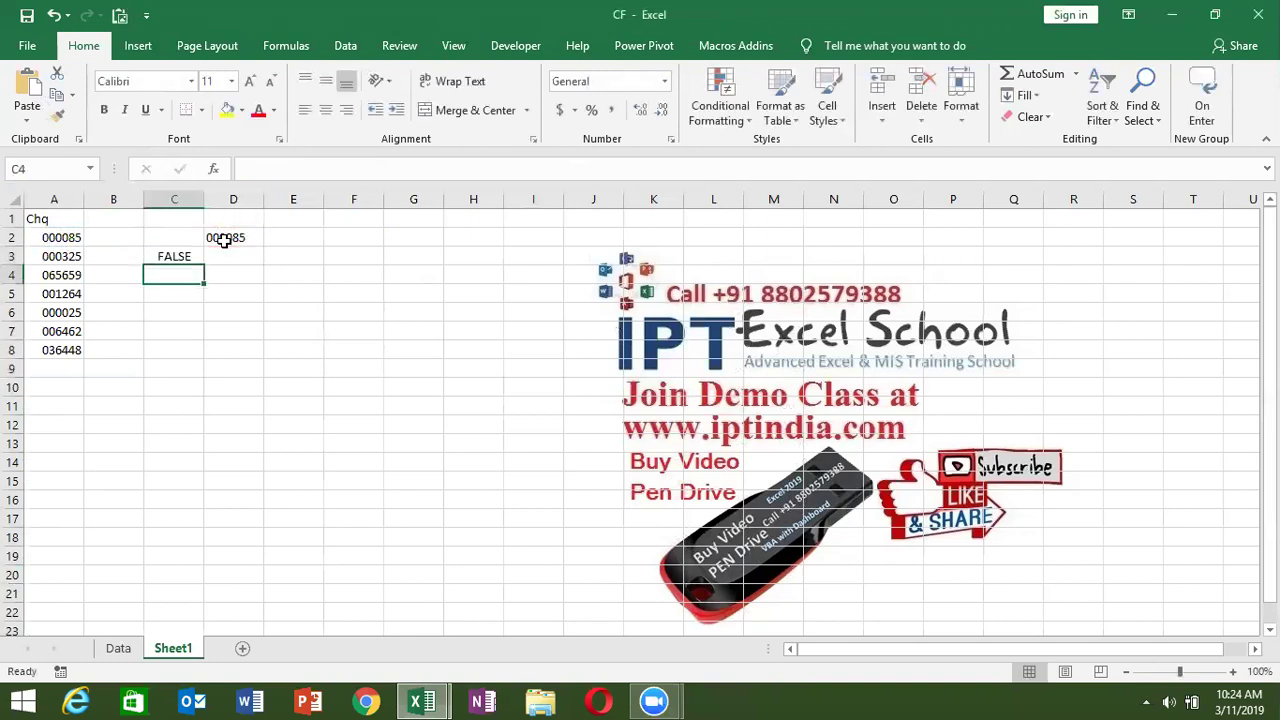
{"action": "key", "text": "Up"}
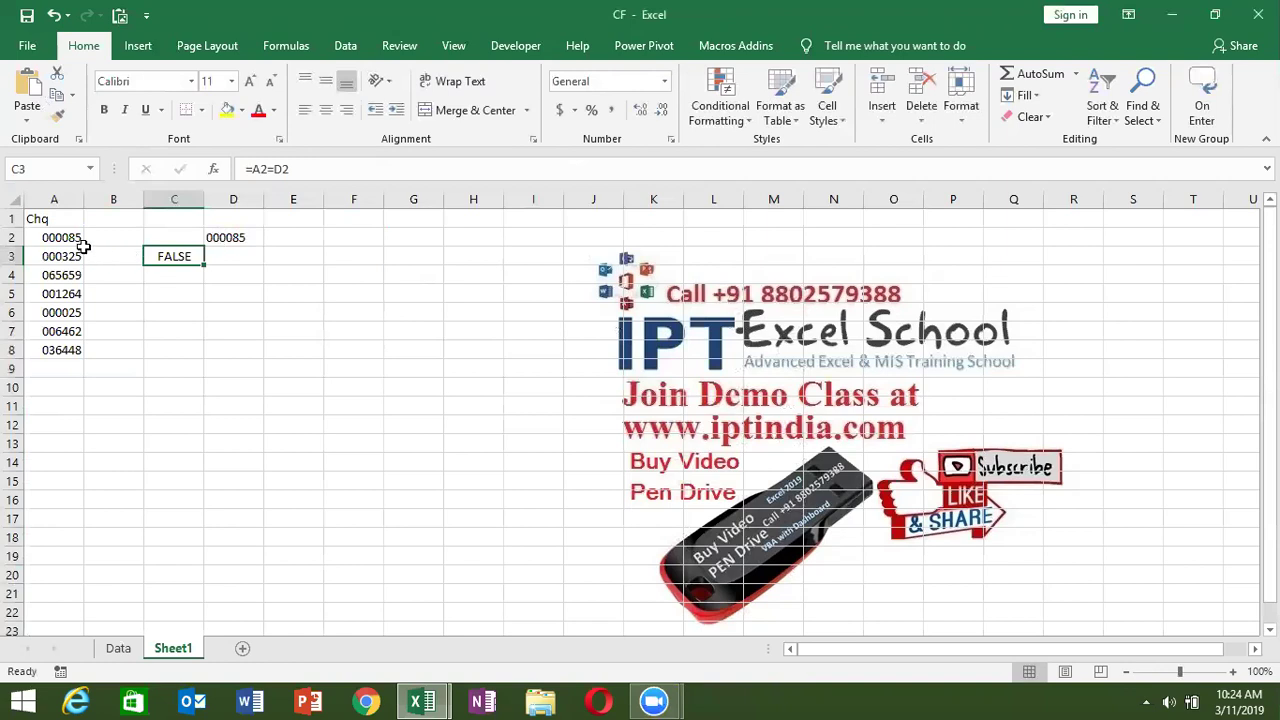
{"action": "left_click", "coordinate": [78, 240]}
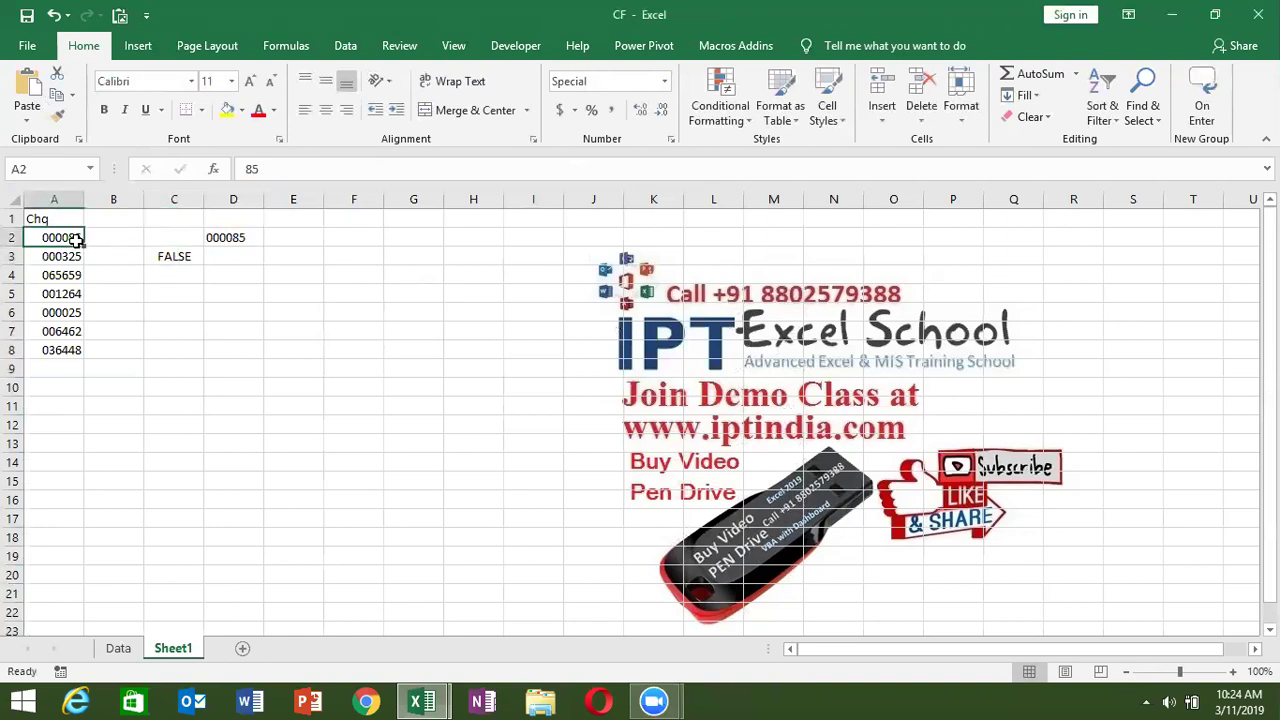
{"action": "left_click", "coordinate": [226, 238]}
{"action": "left_click", "coordinate": [169, 255]}
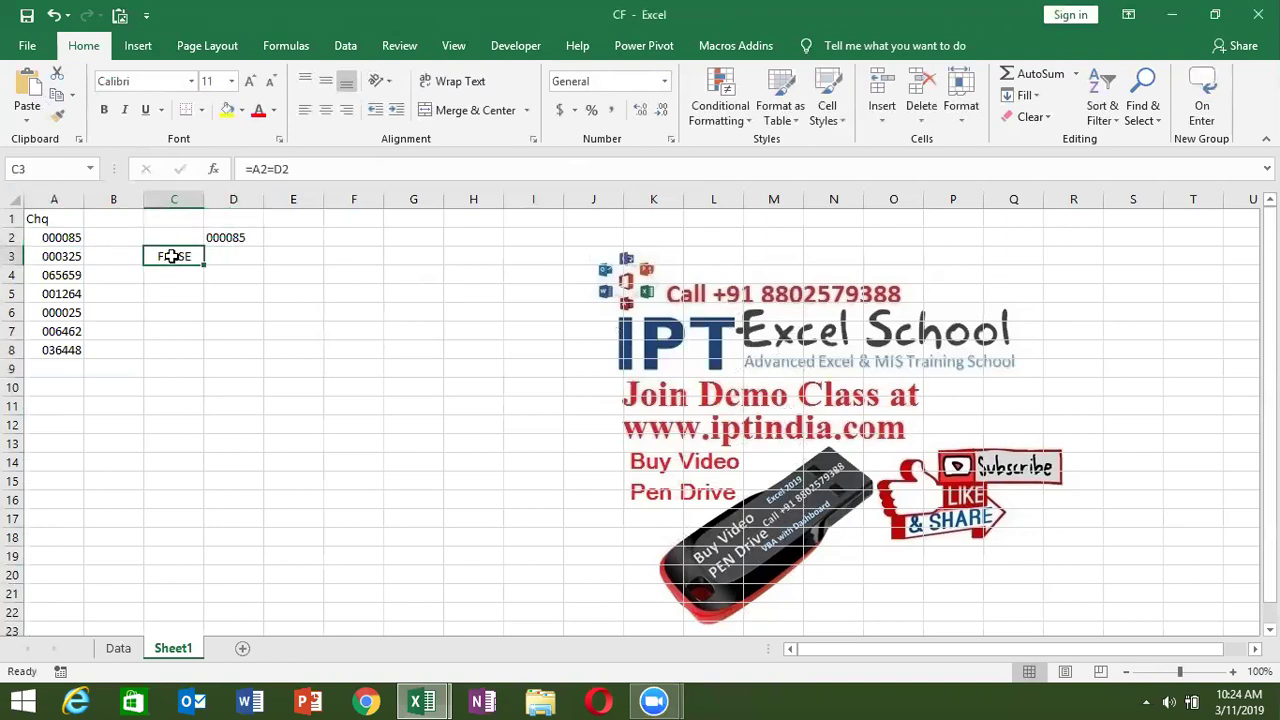
Enter =TEXT(A2,"000000") in B2 to produce the text 000085
{"action": "left_click", "coordinate": [95, 240]}
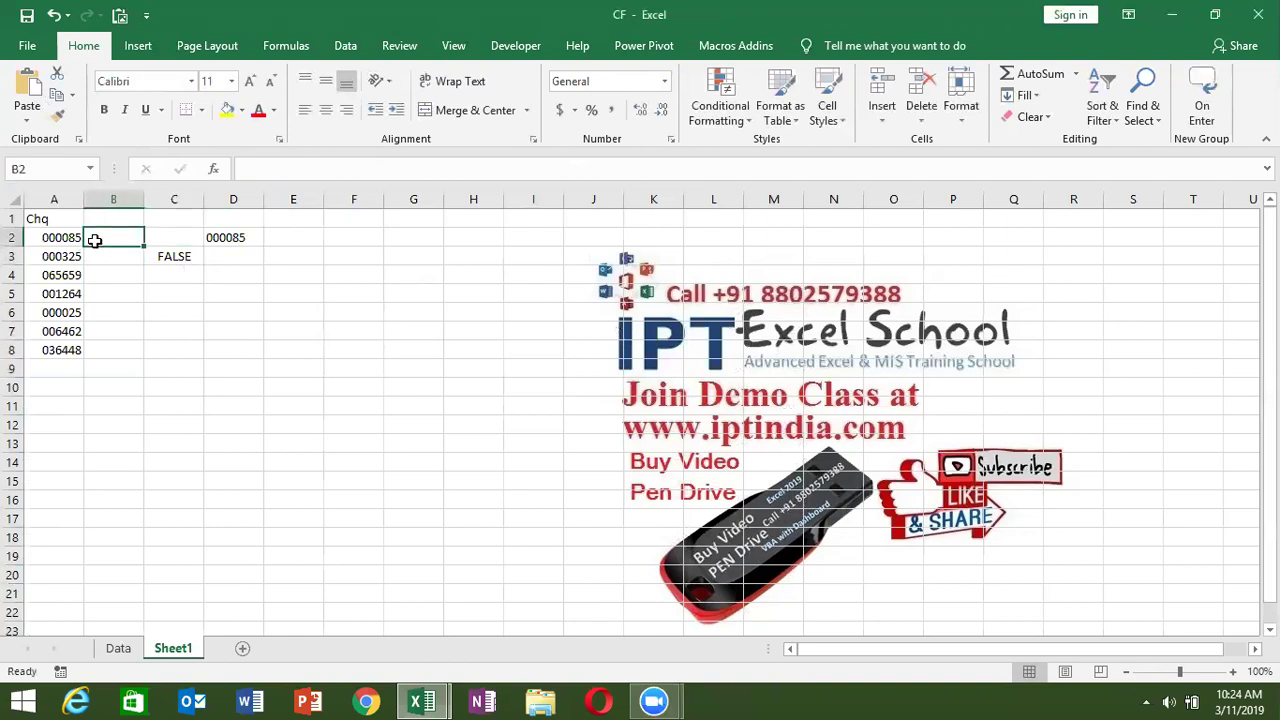
{"action": "type", "text": "=te"}
{"action": "key", "text": "Tab"}
{"action": "key", "text": "Left"}
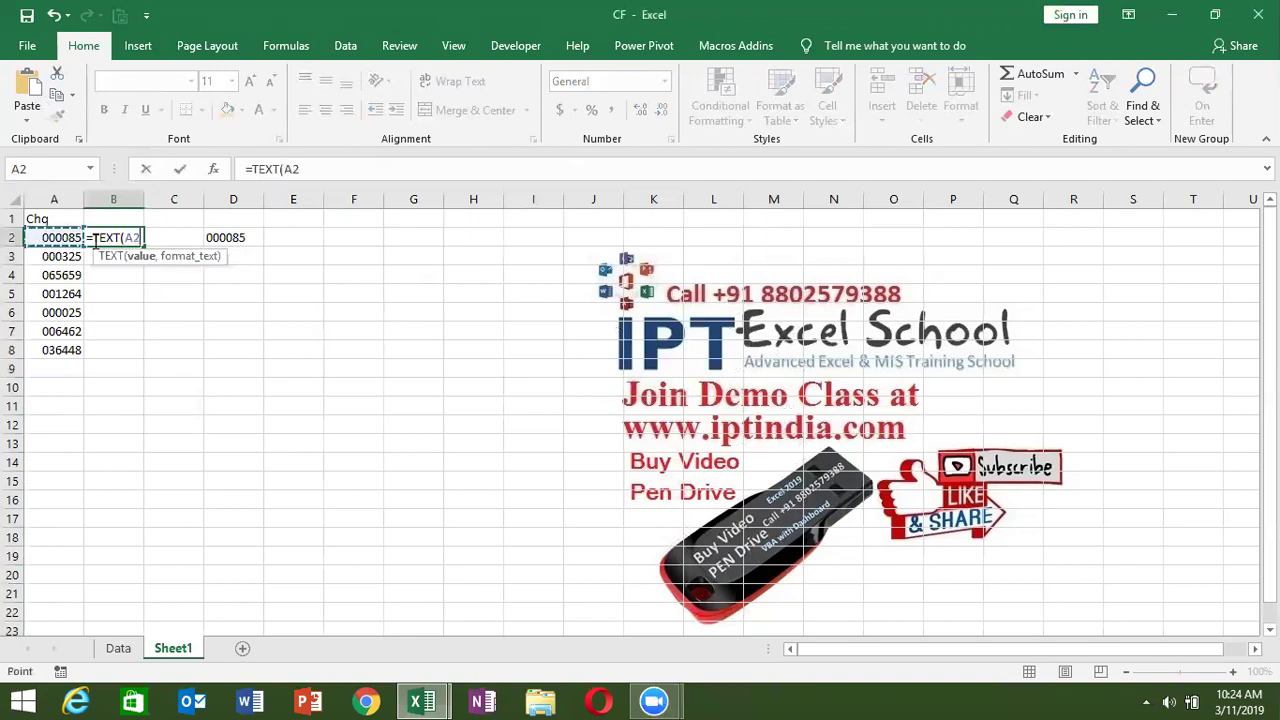
{"action": "type", "text": ",\""}
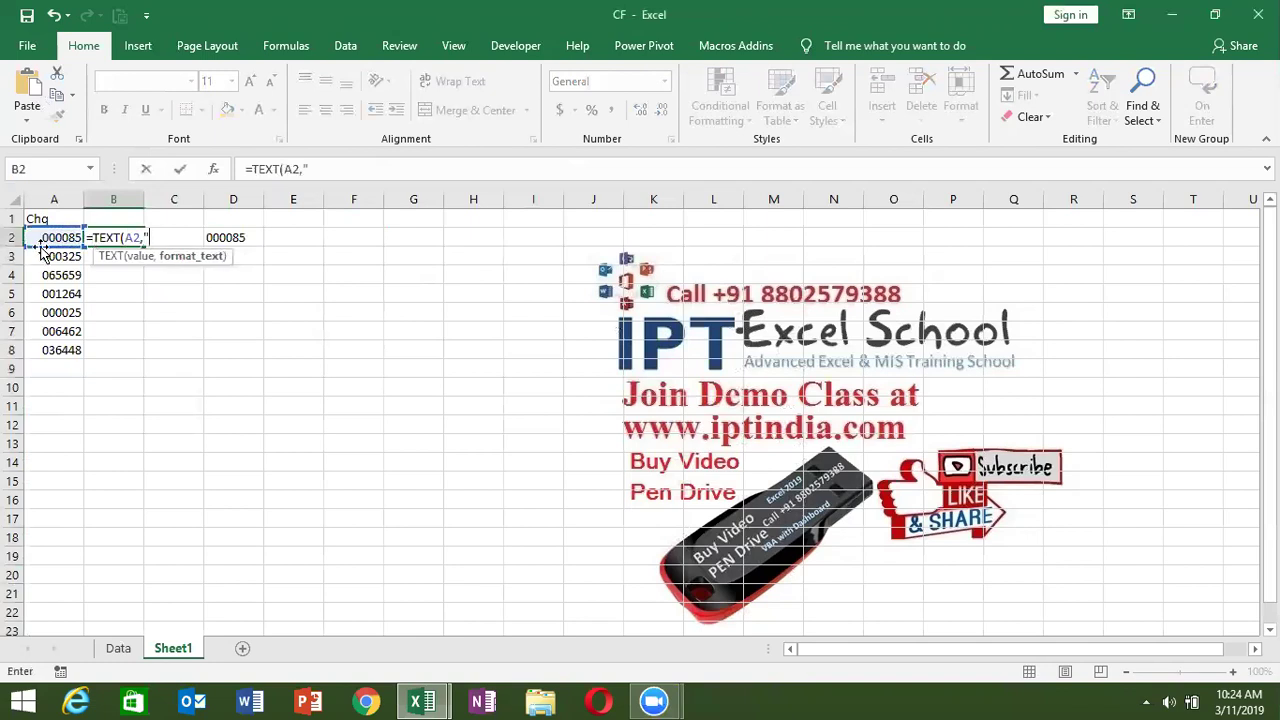
{"action": "type", "text": "00"}
{"action": "type", "text": "0000"}
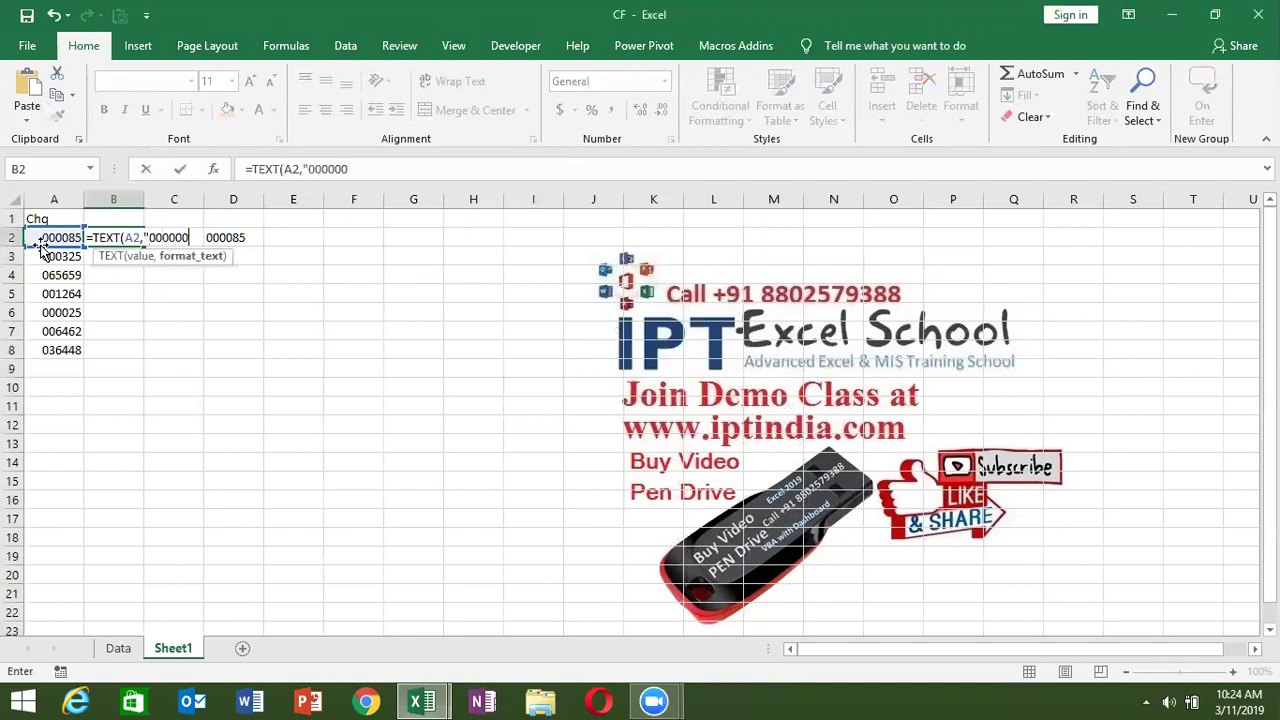
{"action": "type", "text": "\")"}
{"action": "key", "text": "Return"}
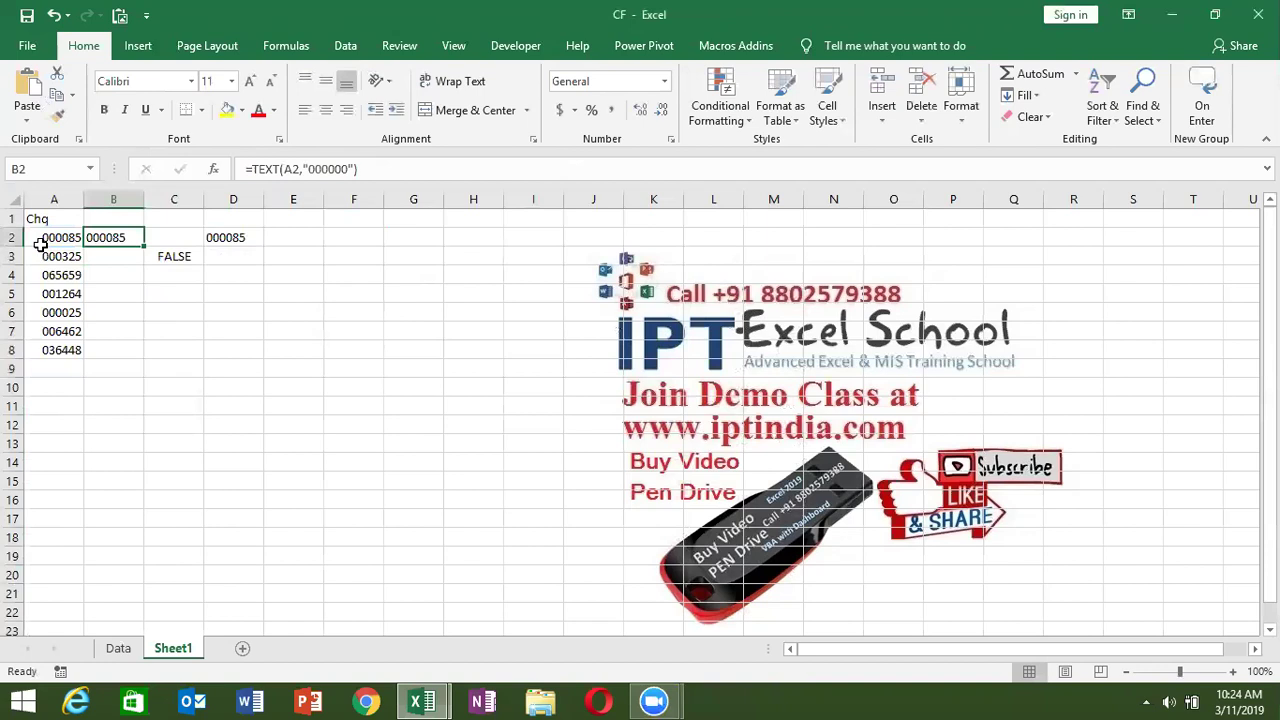
Change C3 to =B2=D2 so the comparison returns TRUE
{"action": "key", "text": "Right"}
{"action": "type", "text": "="}
{"action": "key", "text": "Up"}
{"action": "key", "text": "Left"}
{"action": "type", "text": "="}
{"action": "key", "text": "Right"}
{"action": "key", "text": "Up"}
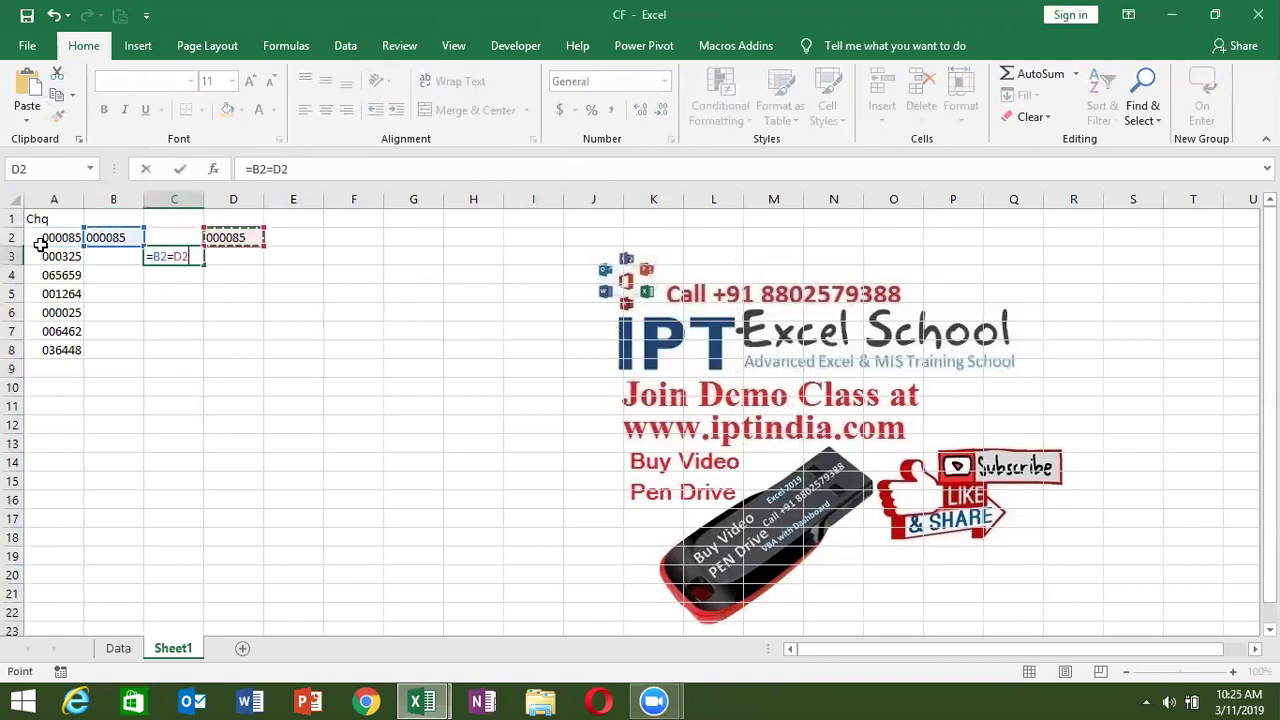
{"action": "key", "text": "ctrl+Return"}
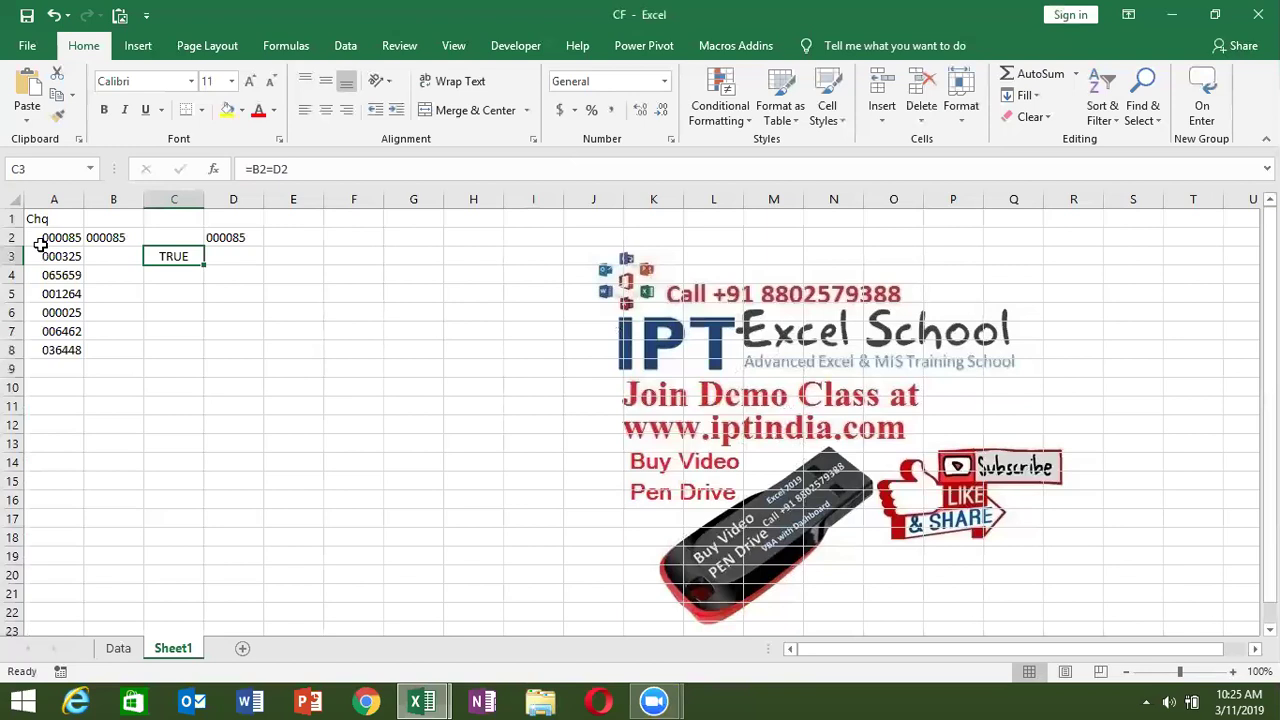
Review the TEXT formula in B2 and the underlying value in A2
{"action": "left_click", "coordinate": [127, 240]}
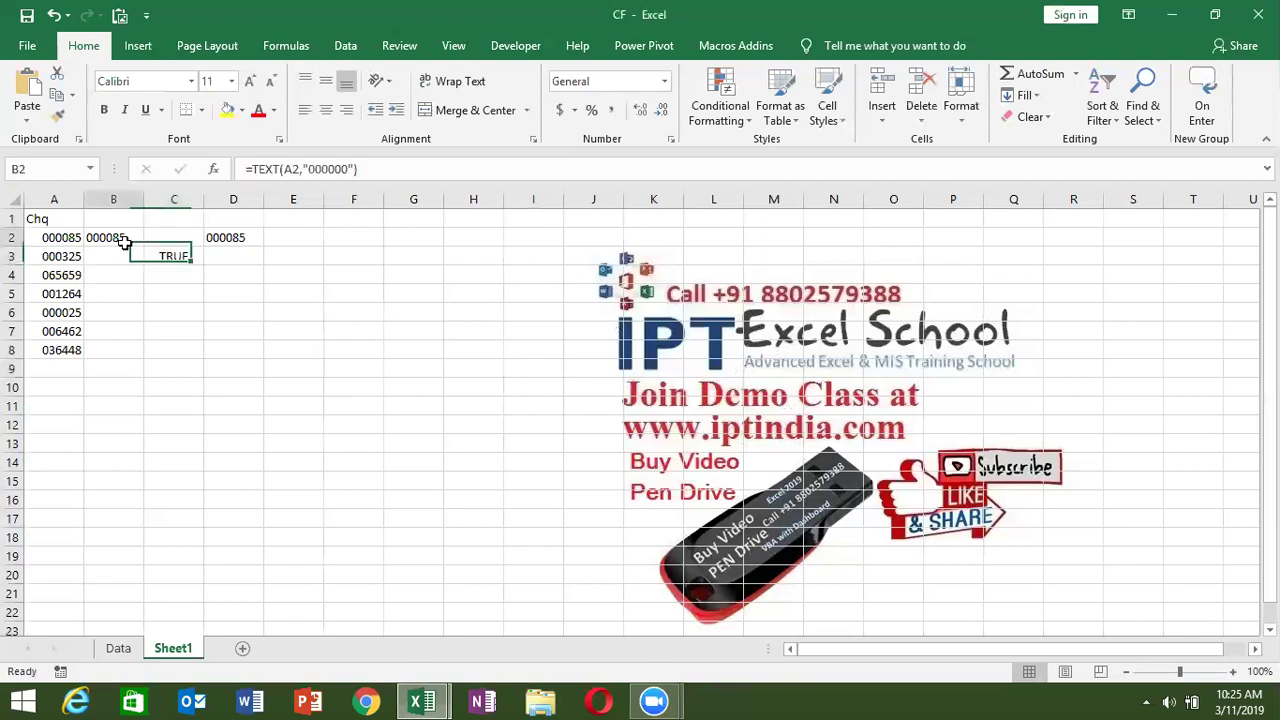
{"action": "double_click", "coordinate": [128, 237]}
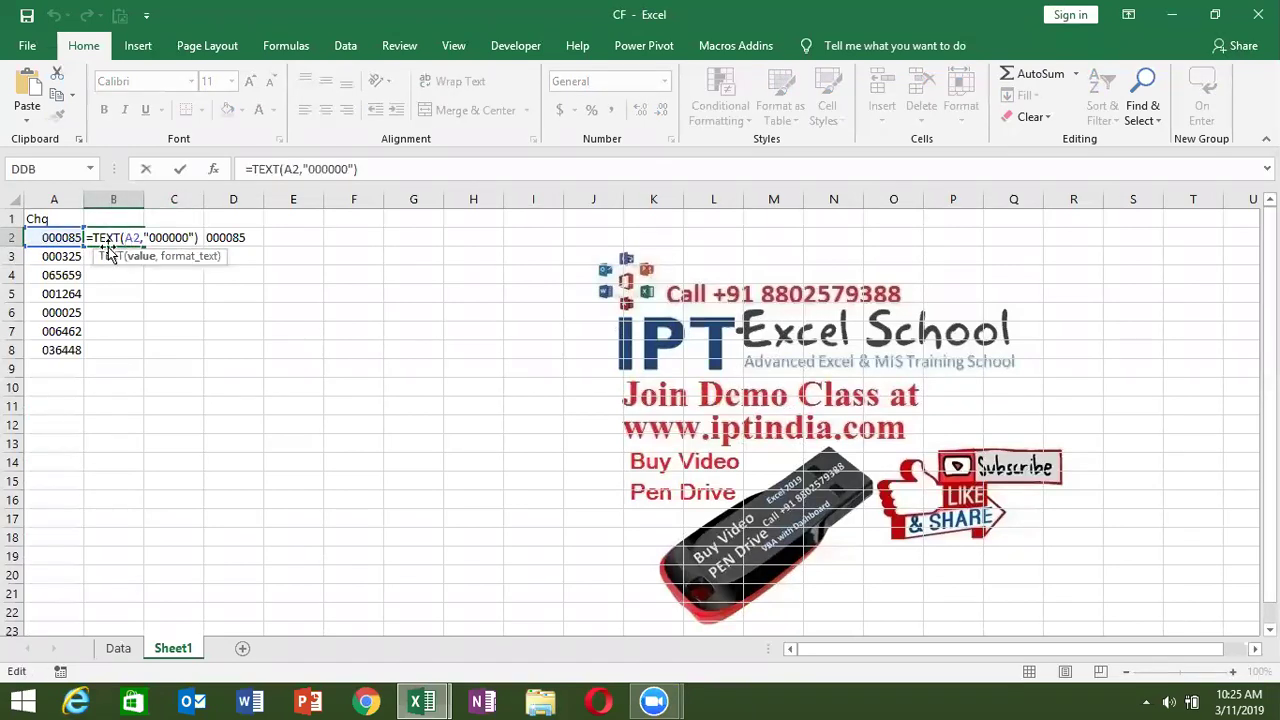
{"action": "key", "text": "ctrl+Return"}
{"action": "left_click", "coordinate": [50, 240]}
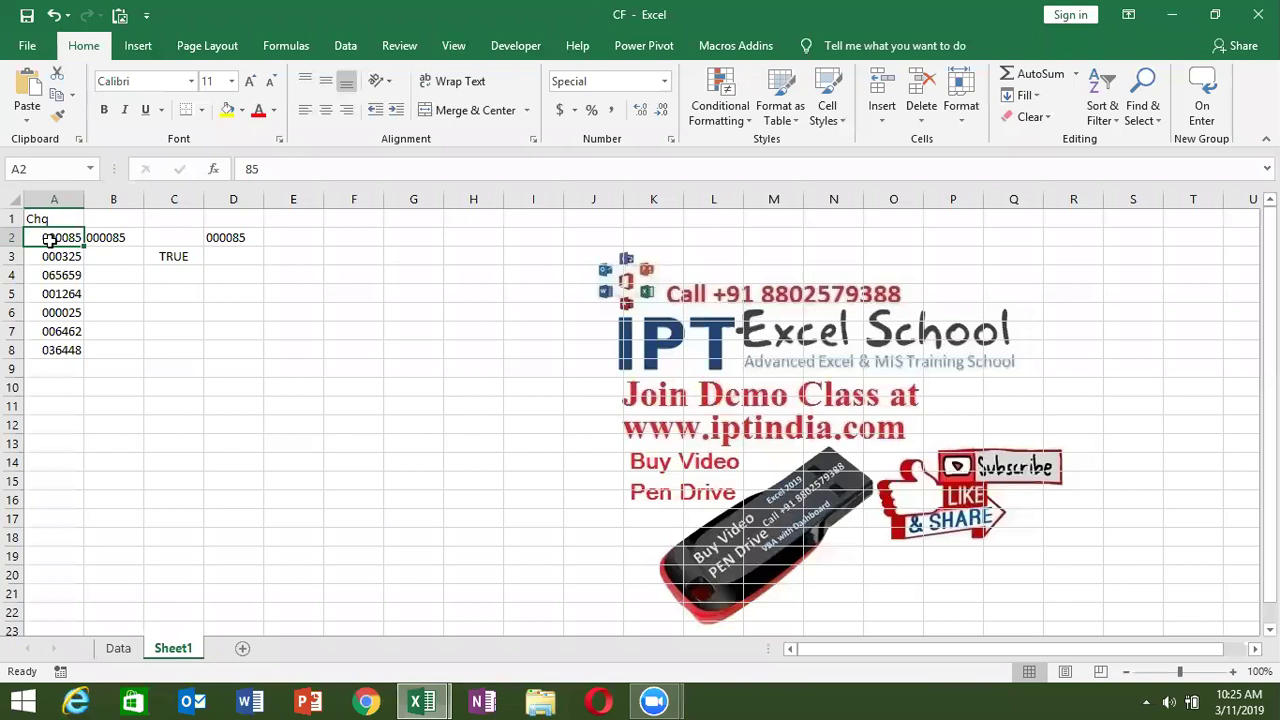
{"action": "left_click", "coordinate": [88, 237]}
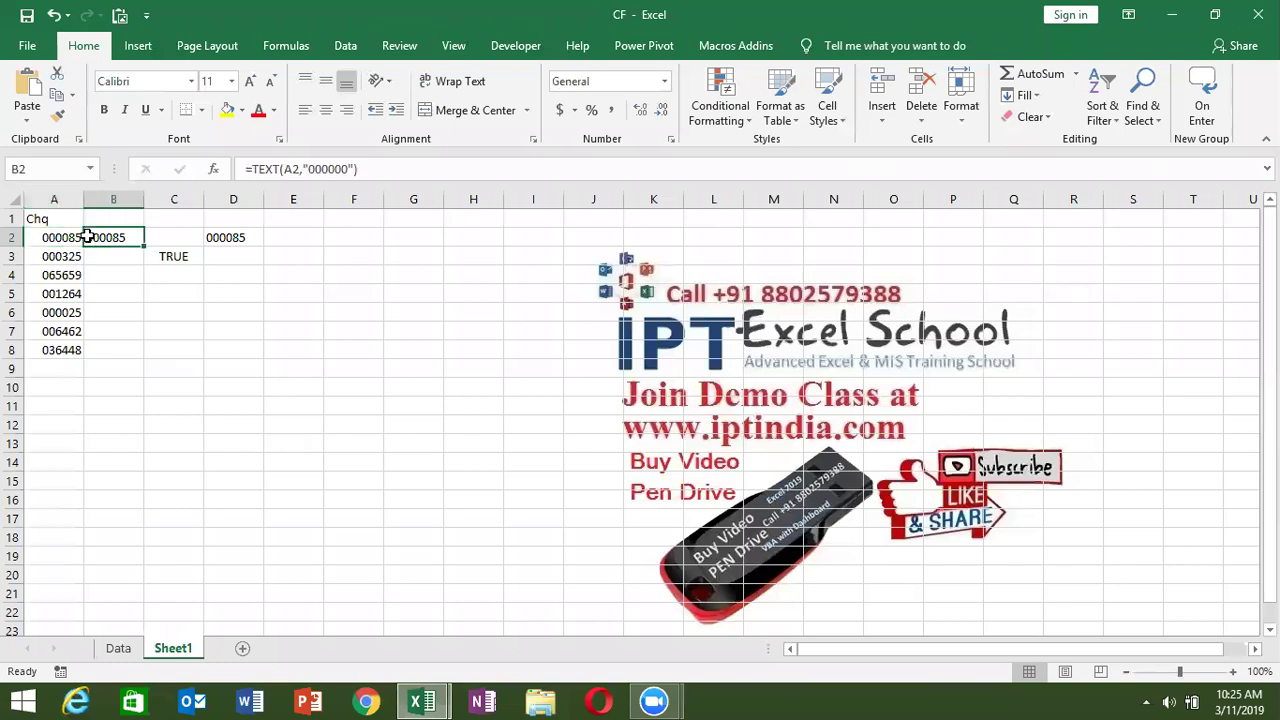
Enter the heading Mobile in E1
{"action": "left_click", "coordinate": [280, 218]}
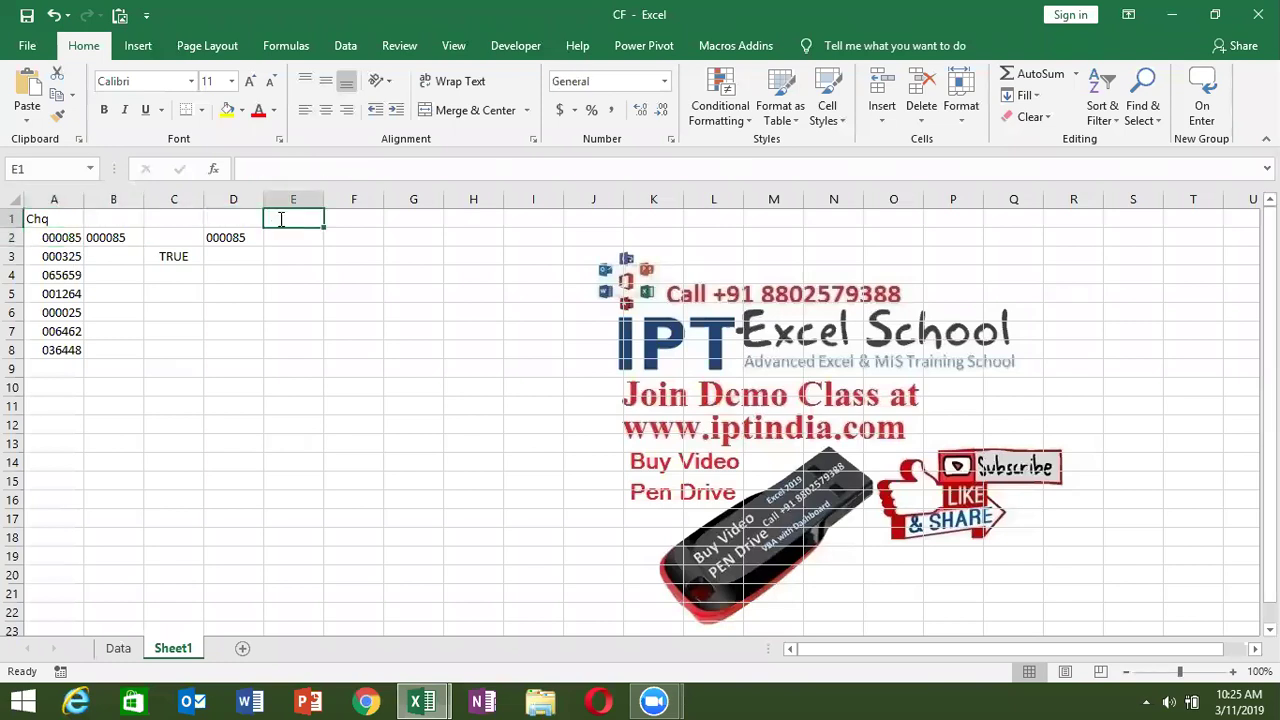
{"action": "type", "text": "="}
{"action": "key", "text": "BackSpace"}
{"action": "type", "text": "Mobile"}
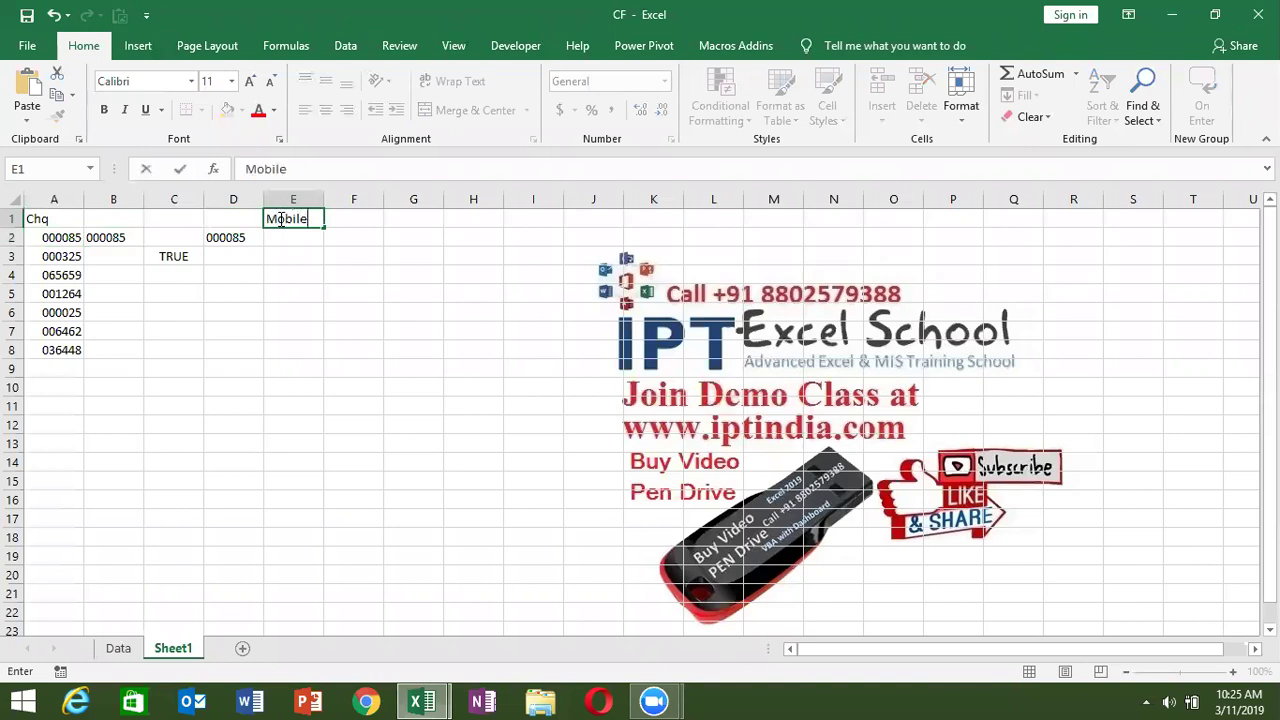
{"action": "key", "text": "Return"}
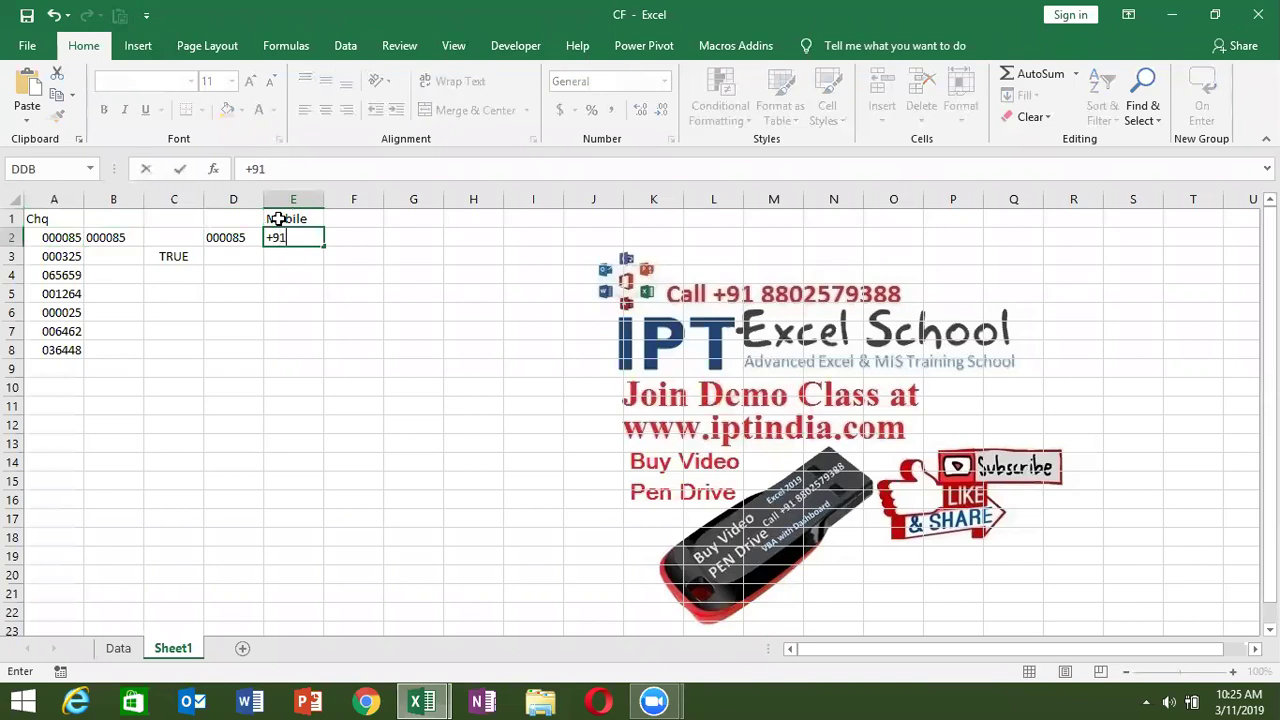
Try a +91 mobile number in E2, then clear it and extend the selection down the column
{"action": "key", "text": "Return"}
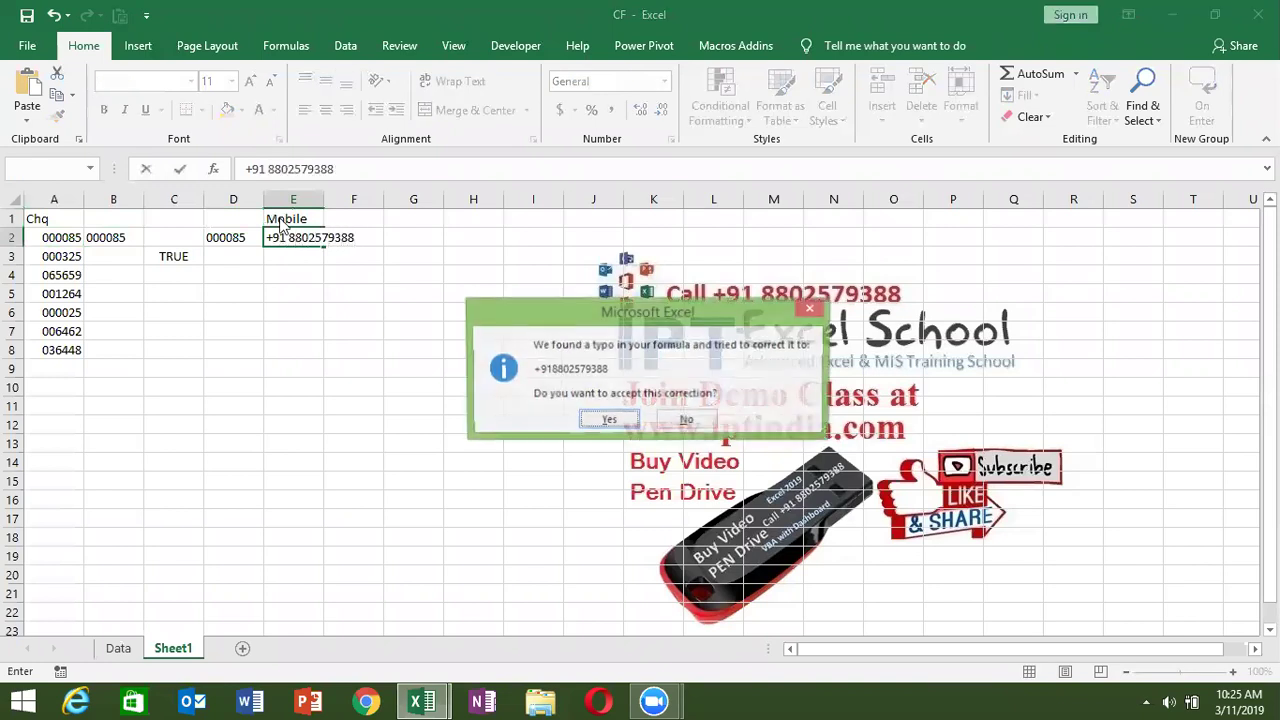
{"action": "key", "text": "Return"}
{"action": "key", "text": "Up"}
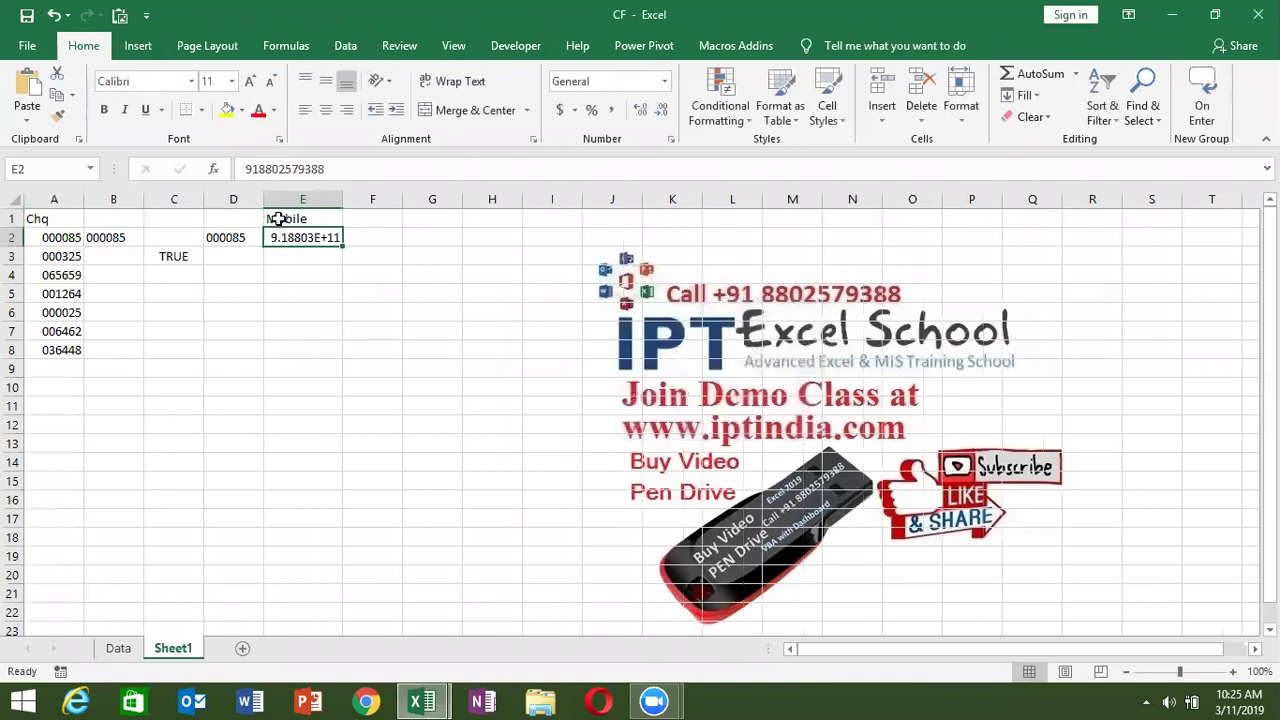
{"action": "key", "text": "Delete"}
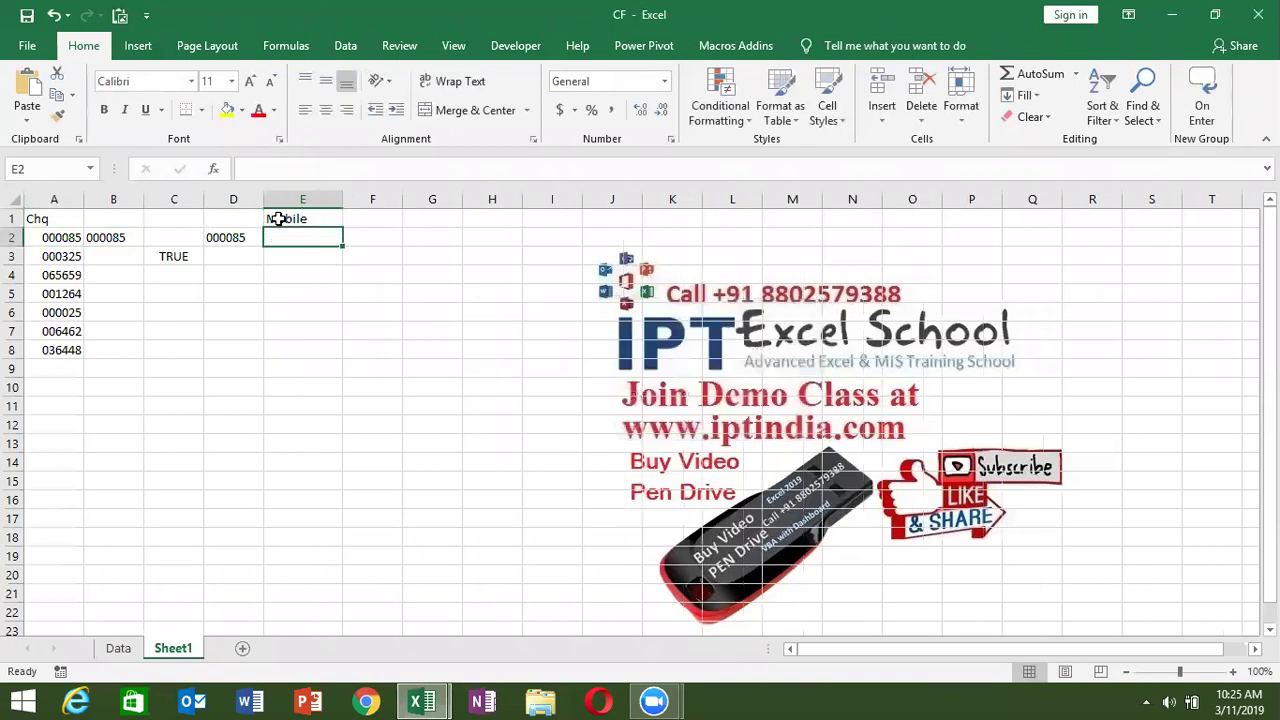
{"action": "key", "text": "shift+Down"}
{"action": "key", "text": "shift+Down"}
{"action": "key", "text": "shift+Down"}
{"action": "key", "text": "shift+Down"}
{"action": "key", "text": "shift+Down"}
{"action": "key", "text": "shift+Down"}
{"action": "key", "text": "shift+Down"}
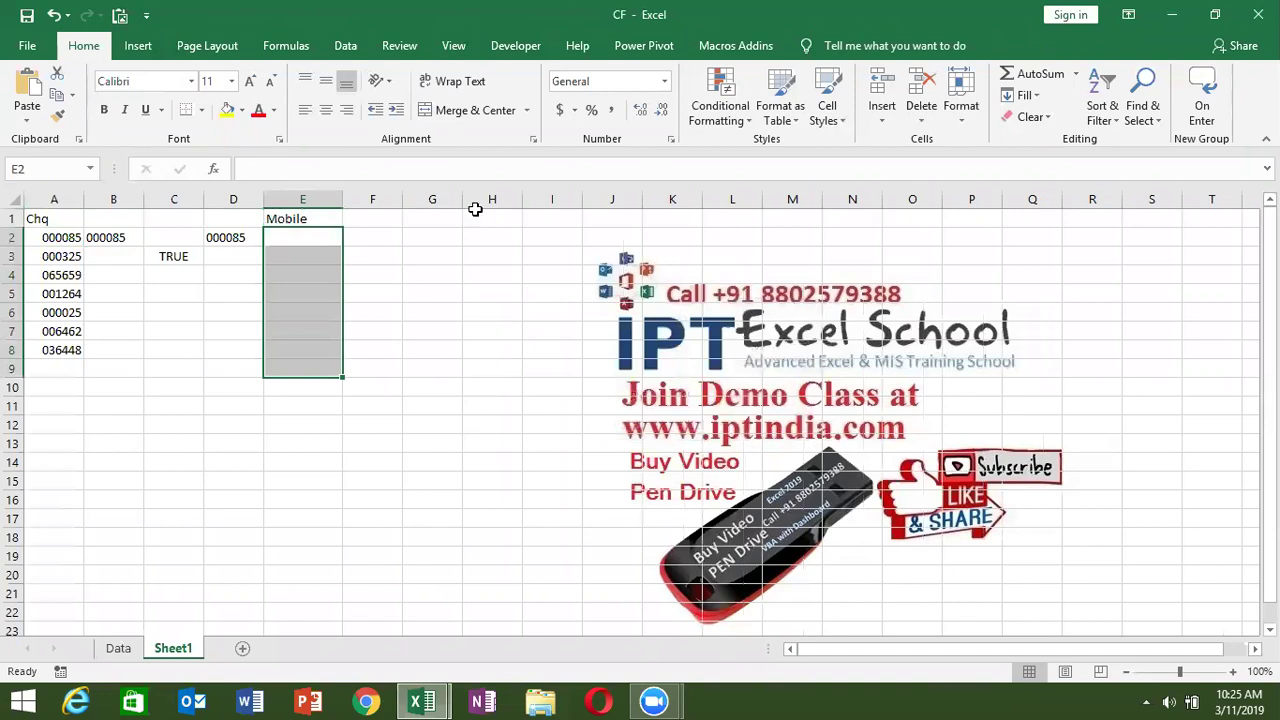
{"action": "left_click", "coordinate": [671, 140]}
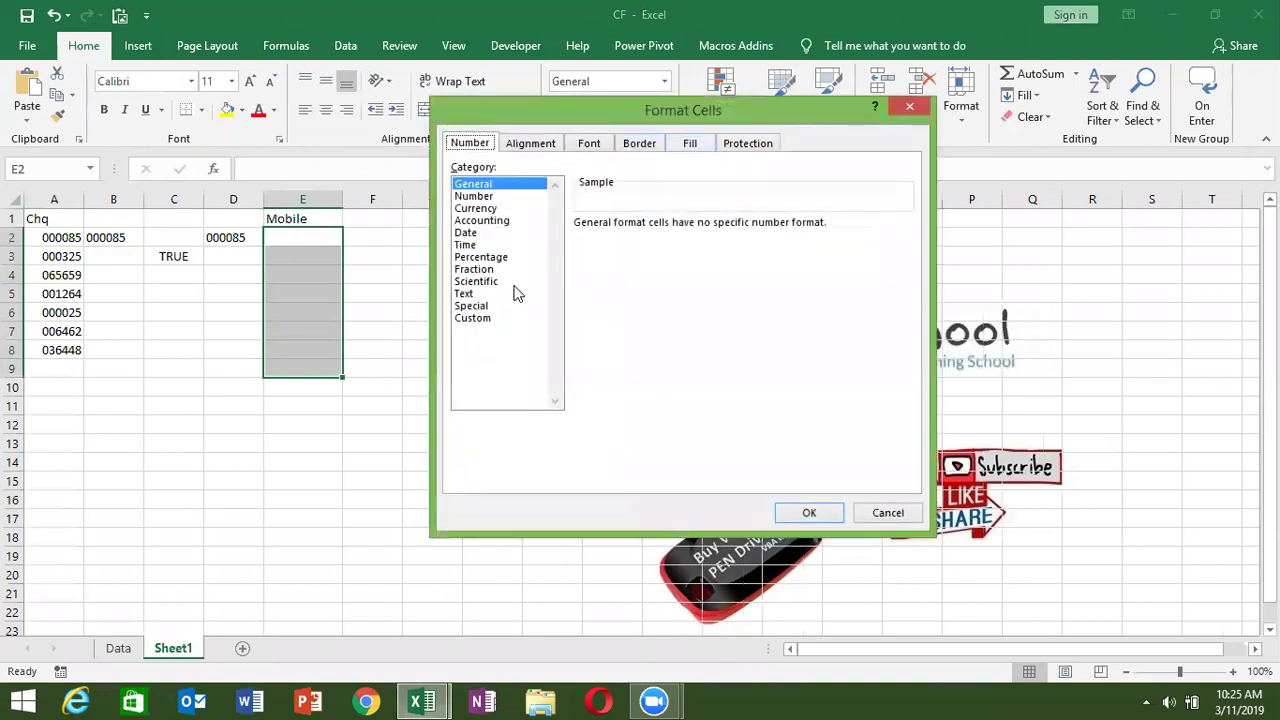
{"action": "left_click", "coordinate": [479, 318]}
{"action": "double_click", "coordinate": [611, 239]}
{"action": "type", "text": "+91"}
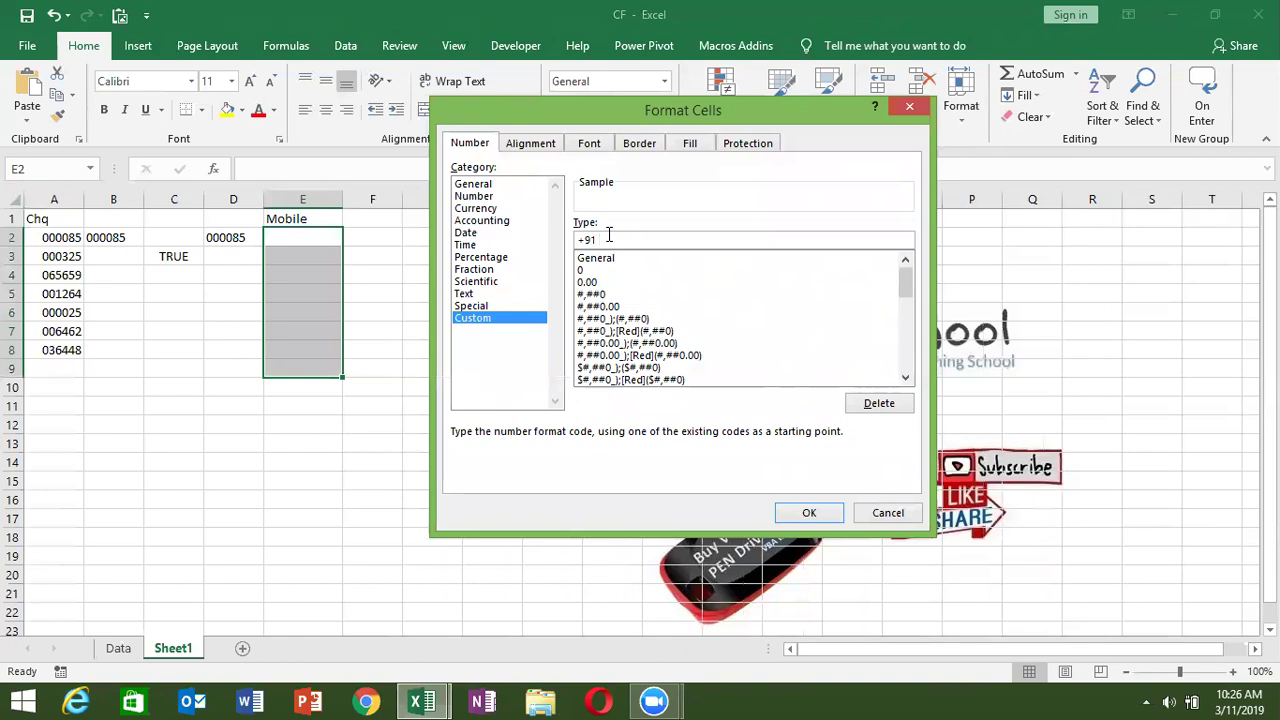
{"action": "type", "text": "0000000000"}
{"action": "key", "text": "Return"}
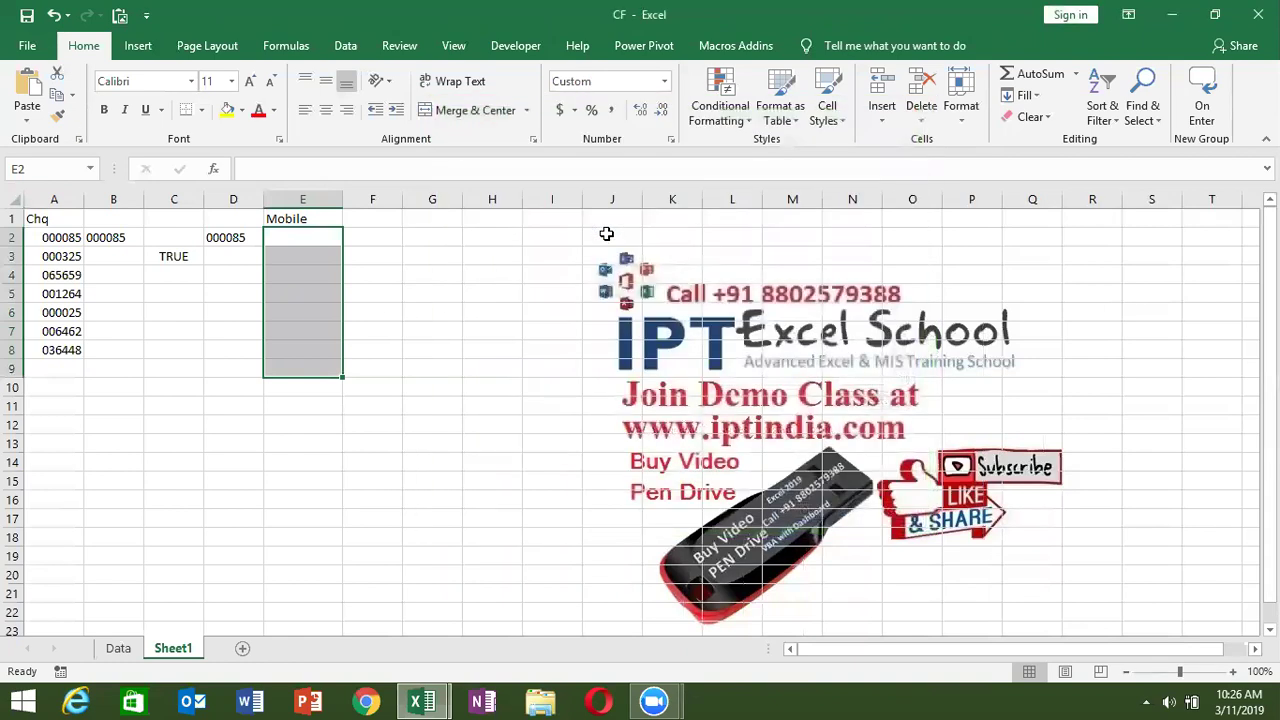
{"action": "key", "text": "Return"}
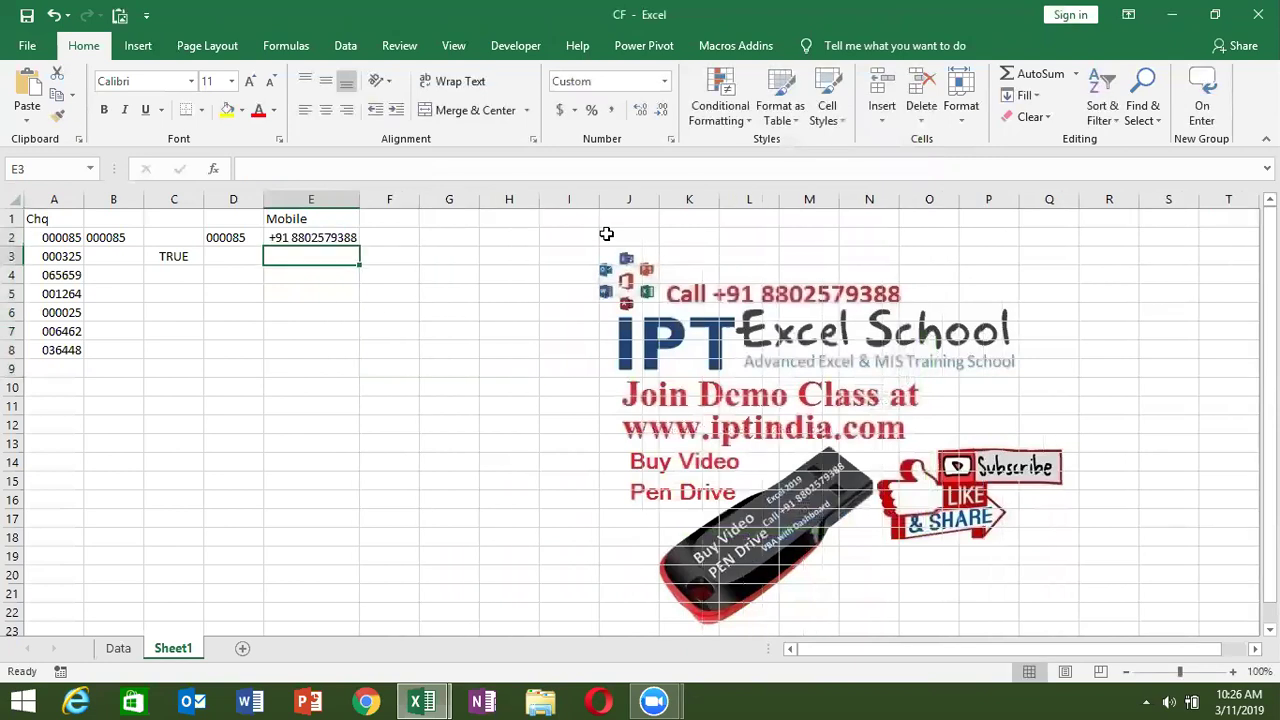
{"action": "key", "text": "Up"}
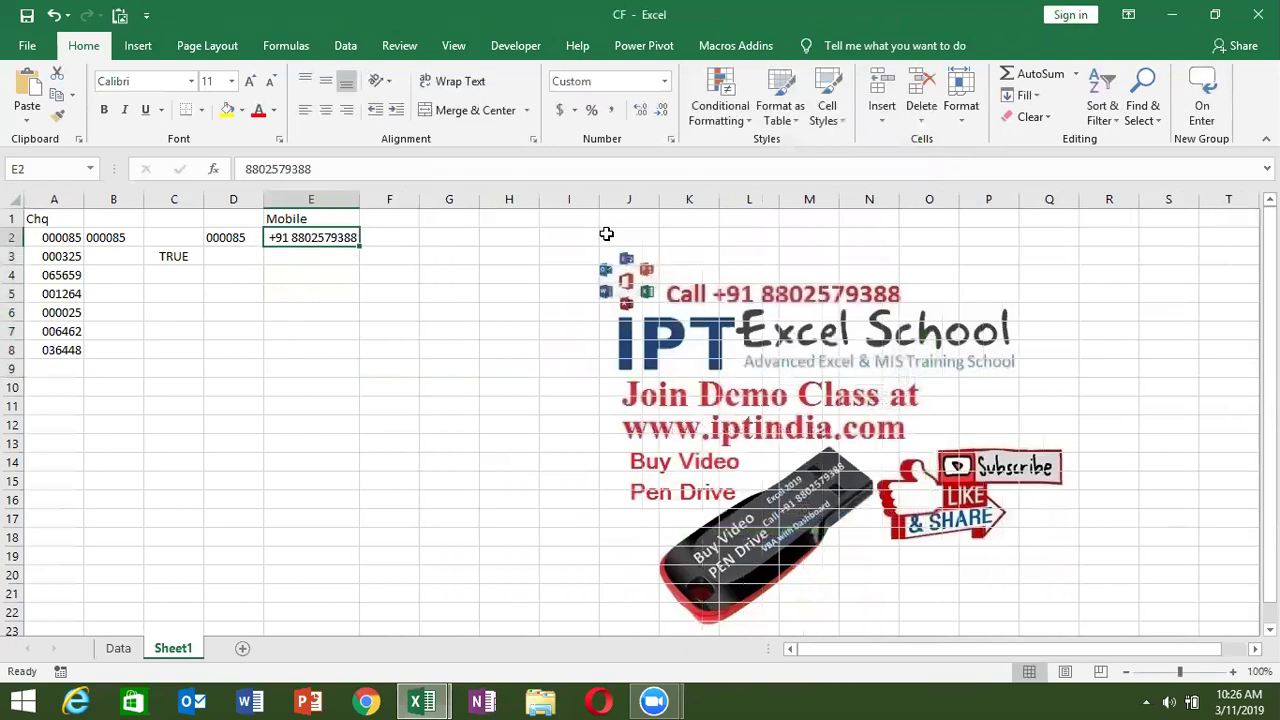
{"action": "key", "text": "Down"}
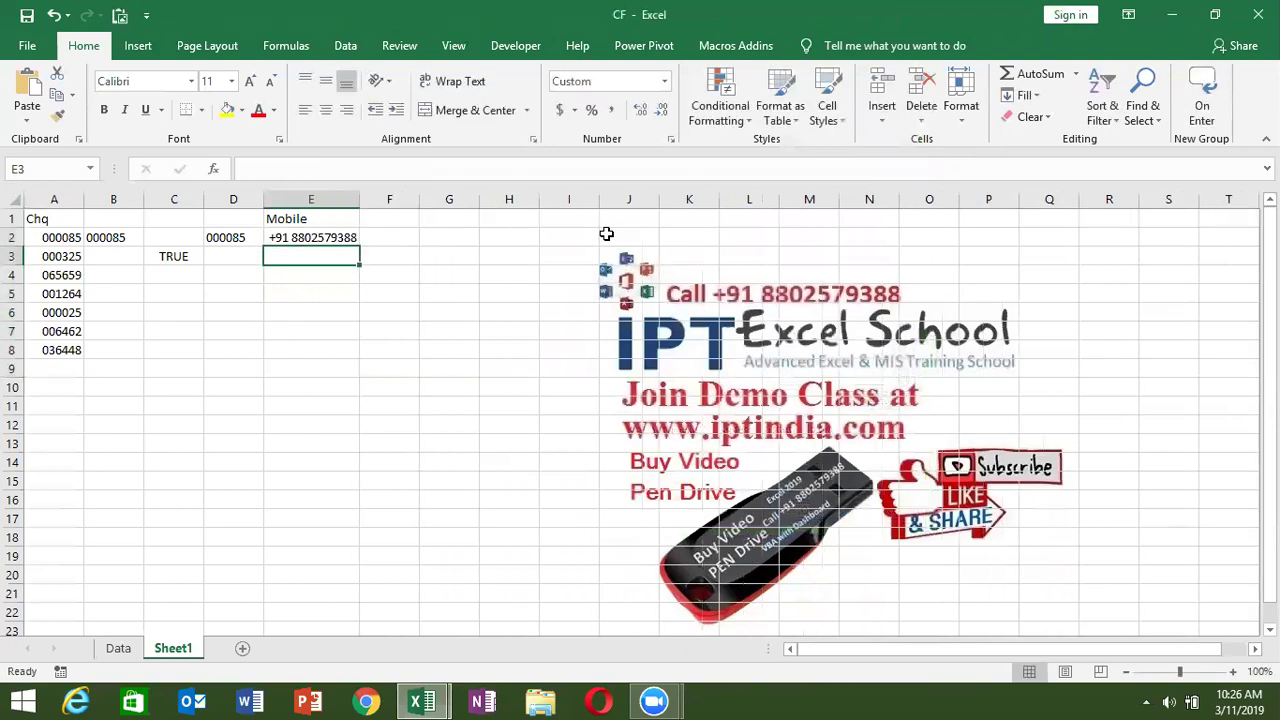
{"action": "type", "text": "88"}
{"action": "key", "text": "Return"}
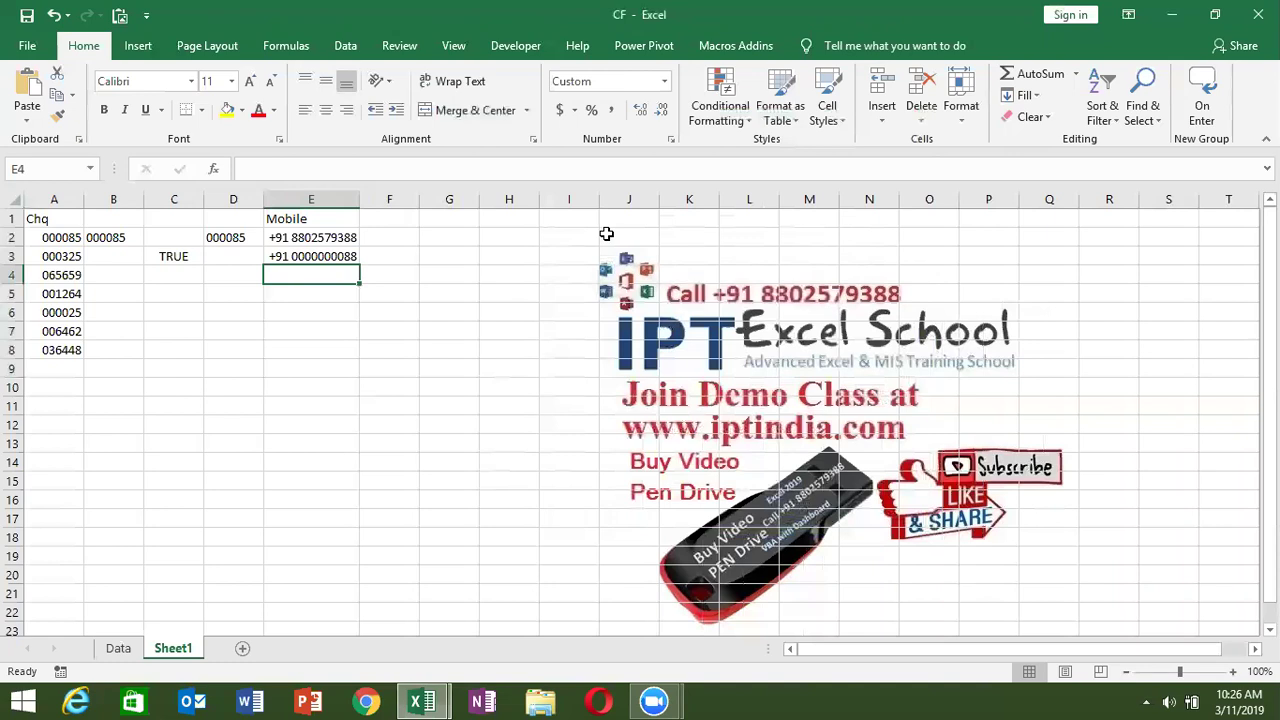
{"action": "key", "text": "Up"}
{"action": "key", "text": "Up"}
{"action": "key", "text": "shift+Down"}
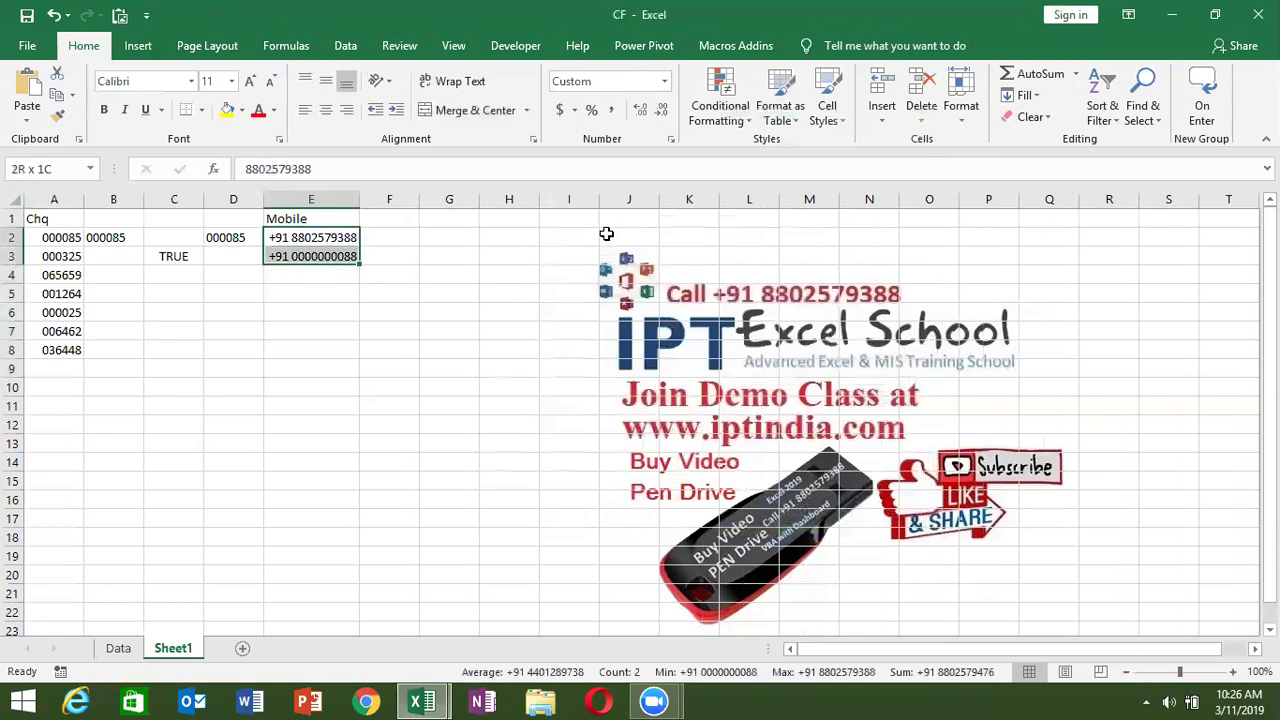
{"action": "key", "text": "shift+Down"}
{"action": "key", "text": "shift+Down"}
{"action": "key", "text": "shift+Down"}
{"action": "key", "text": "shift+Down"}
{"action": "key", "text": "shift+Down"}
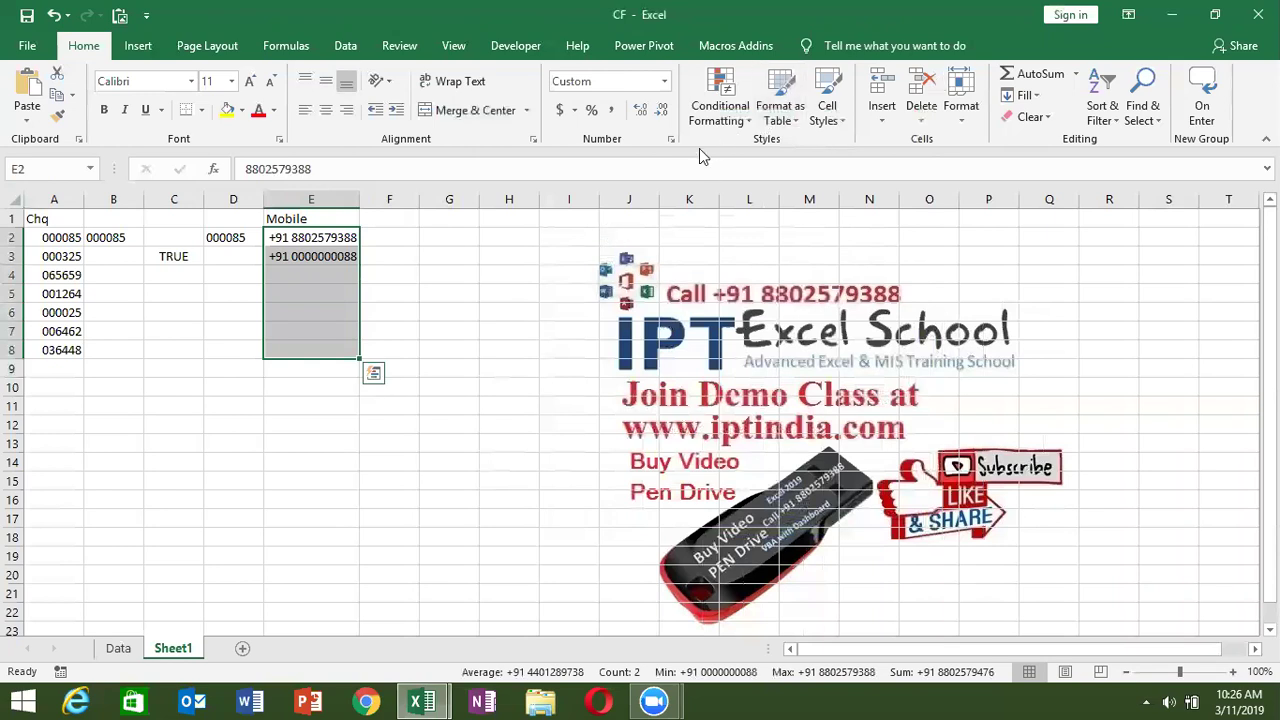
Change the Mobile format's ten zeros to ########## so E3 shows +91 88 without padding
{"action": "left_click", "coordinate": [671, 141]}
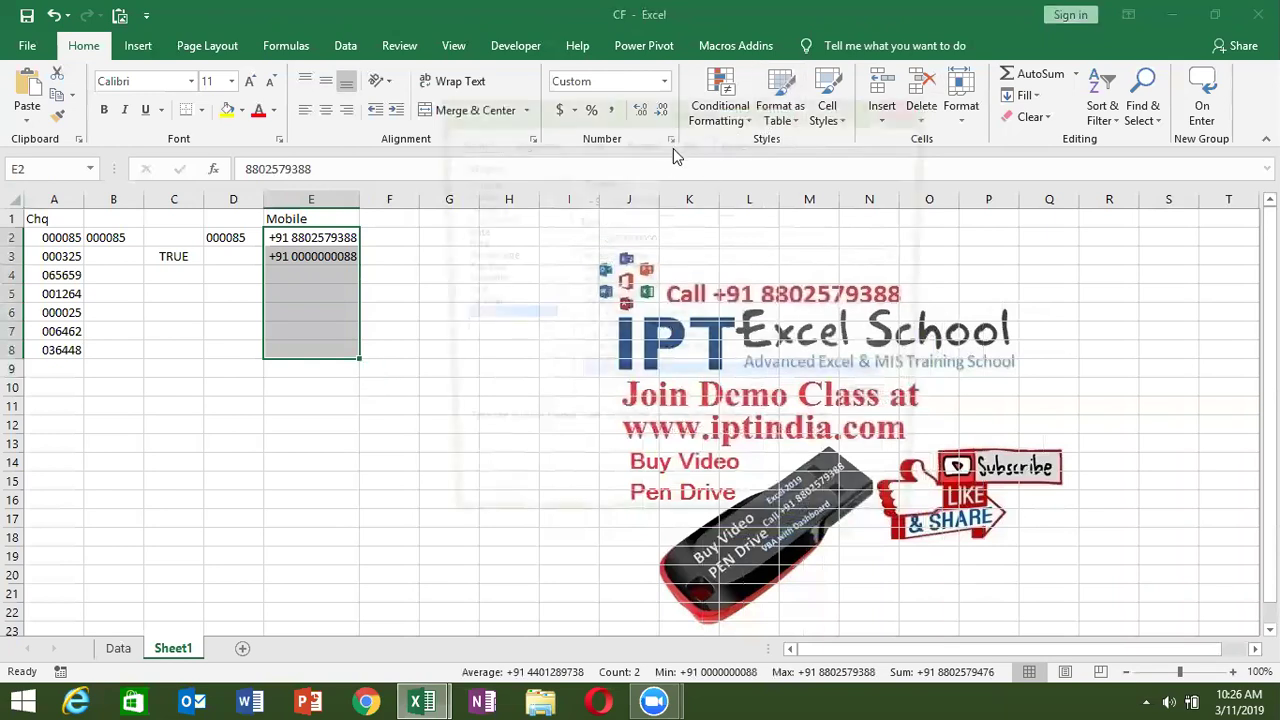
{"action": "double_click", "coordinate": [687, 234]}
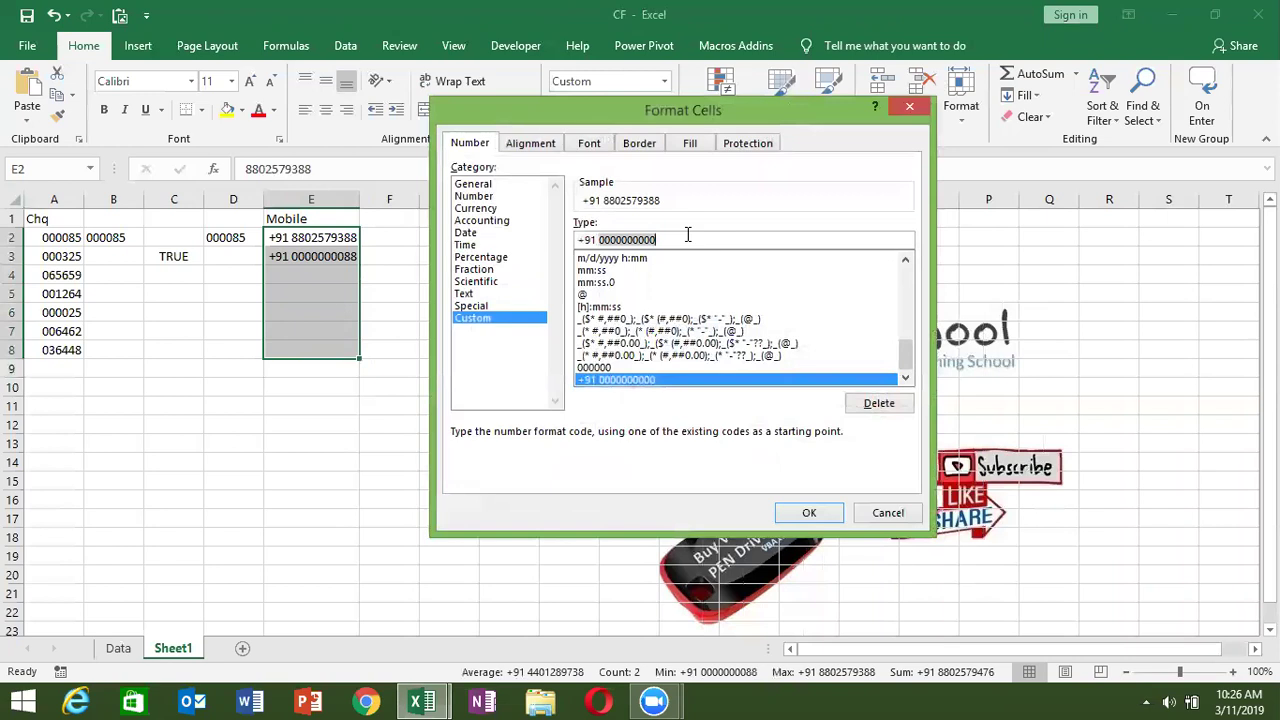
{"action": "type", "text": "##########"}
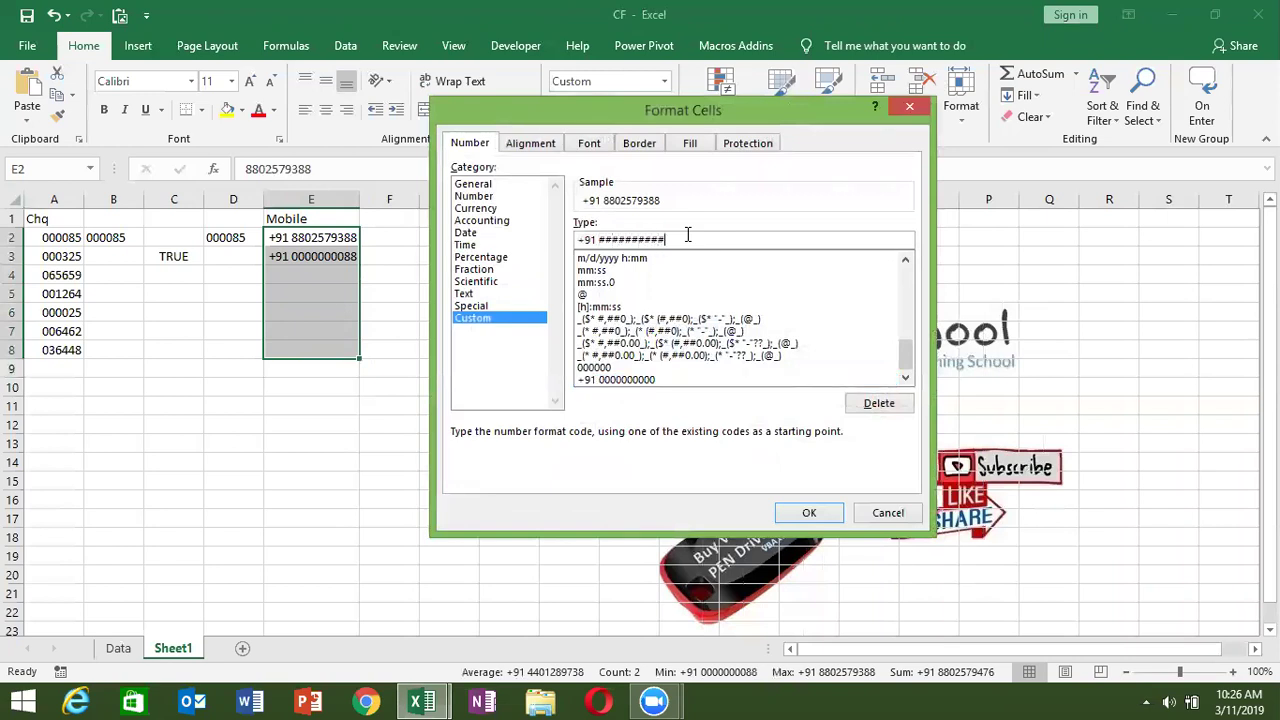
{"action": "key", "text": "Return"}
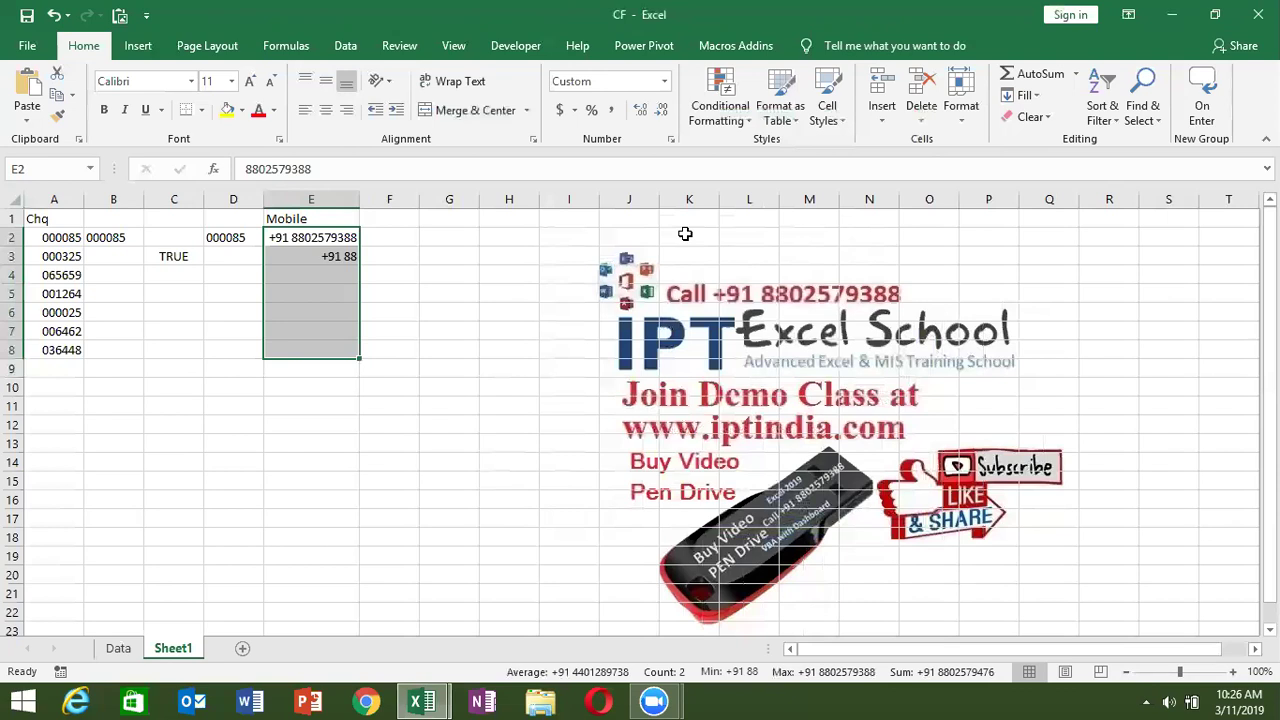
{"action": "left_click", "coordinate": [468, 262]}
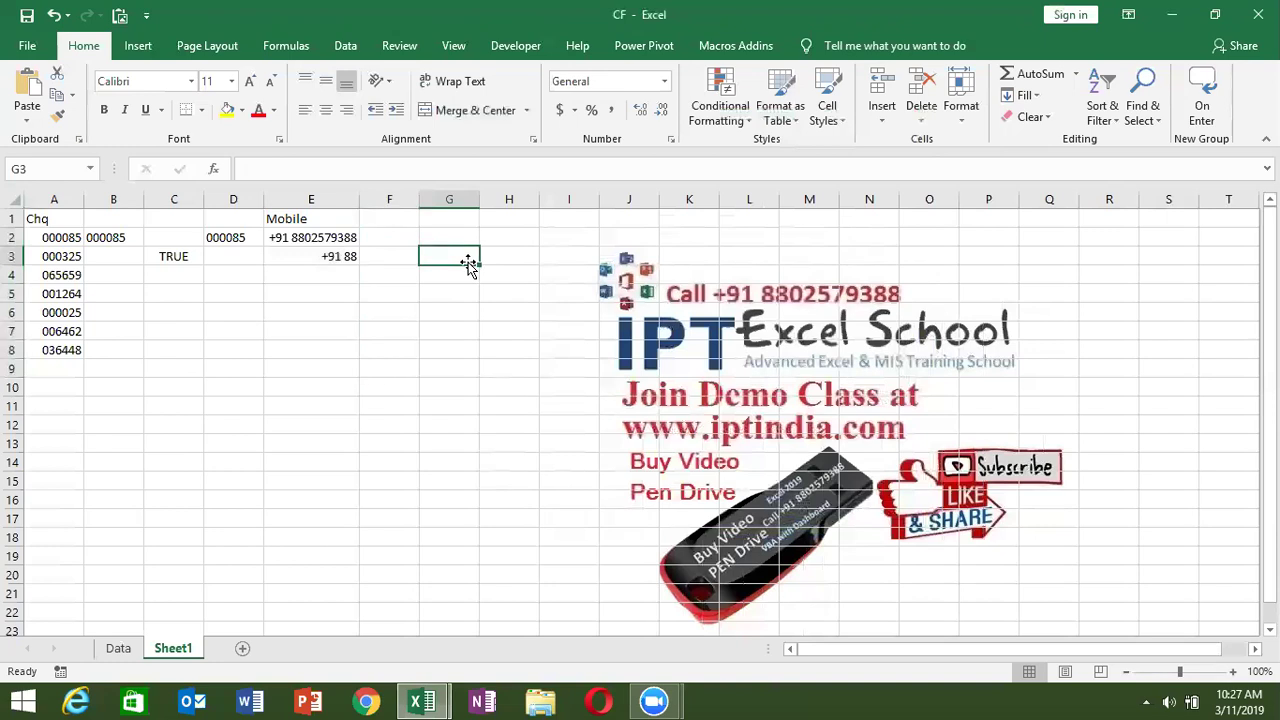
Enter 5465 in G3, the text MRP 5465 in G4, and =G4+20 in G5
{"action": "type", "text": "5455"}
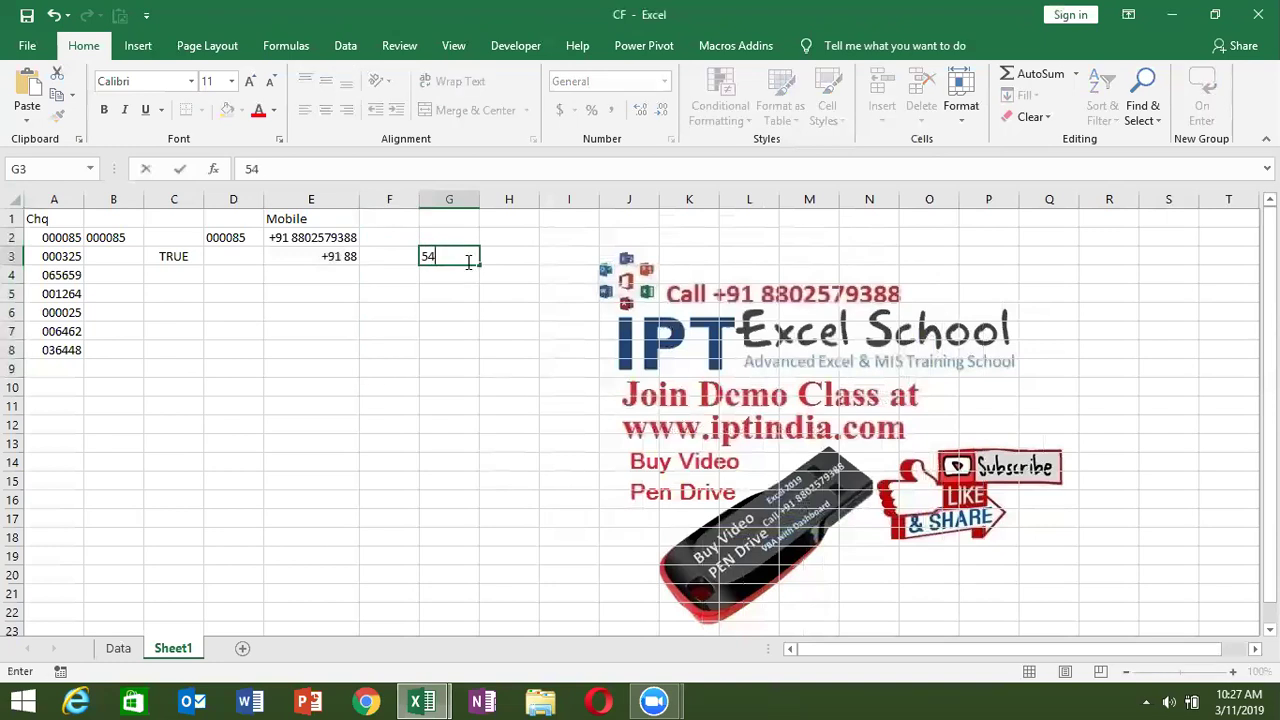
{"action": "key", "text": "Return"}
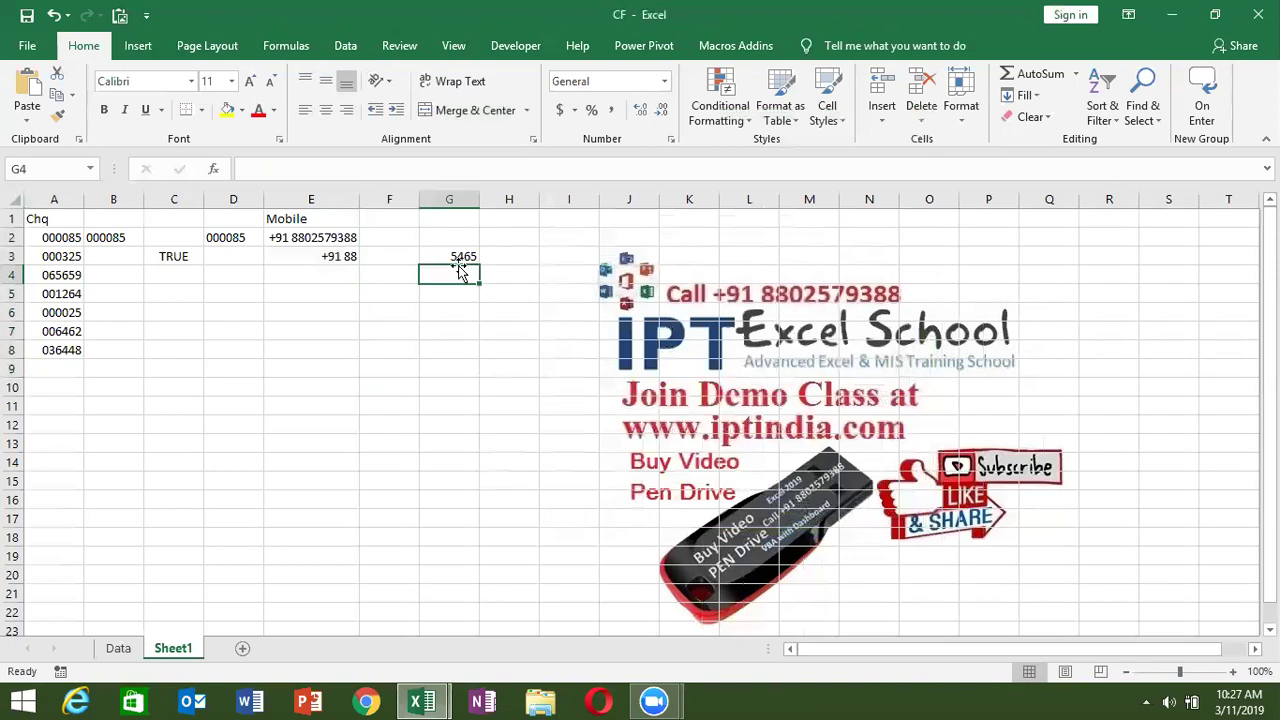
{"action": "type", "text": "MRP 5465"}
{"action": "key", "text": "Return"}
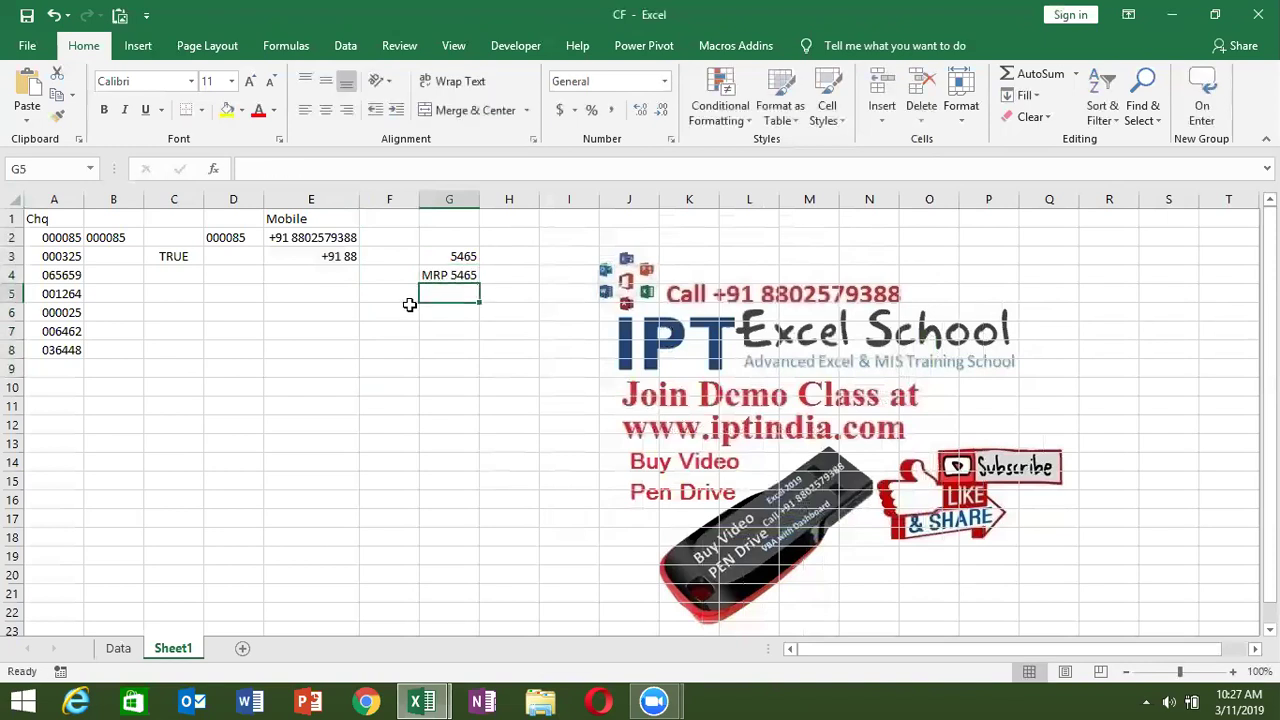
{"action": "type", "text": "="}
{"action": "key", "text": "Up"}
{"action": "type", "text": "+20"}
{"action": "key", "text": "ctrl+Return"}
Move the MRP 5465 text and #VALUE! formula cells down one row
{"action": "key", "text": "Up"}
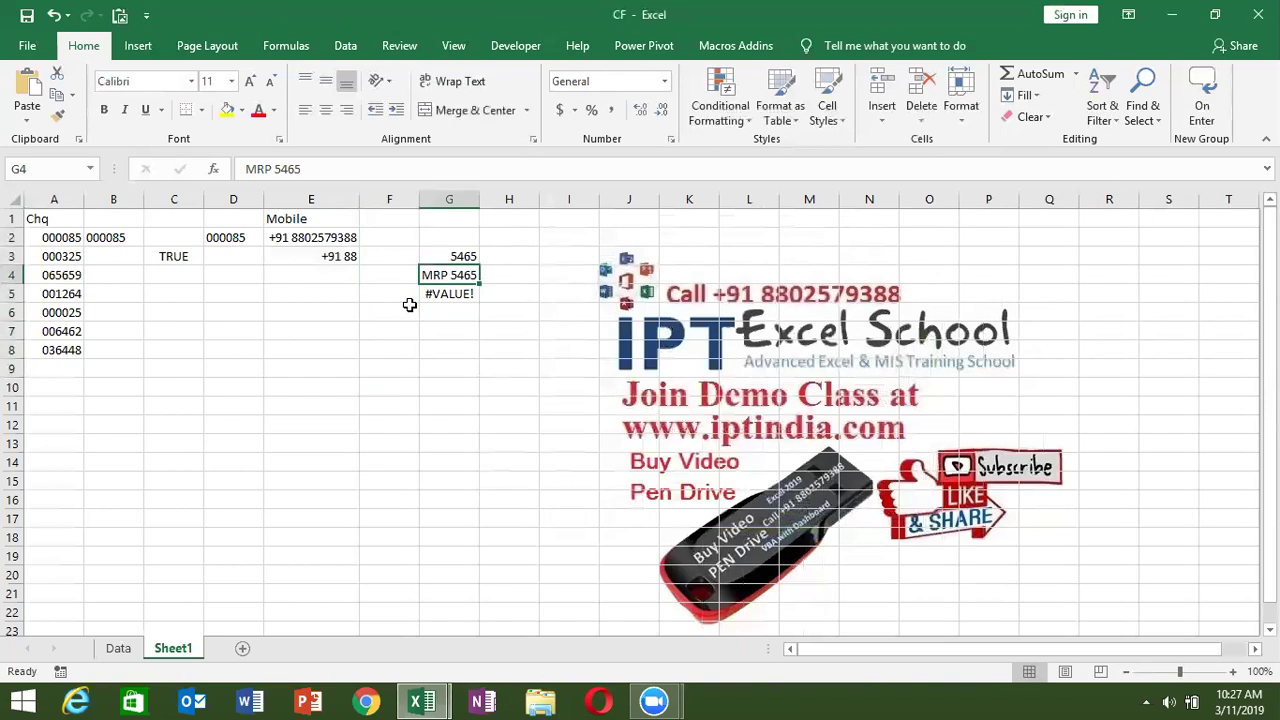
{"action": "key", "text": "Up"}
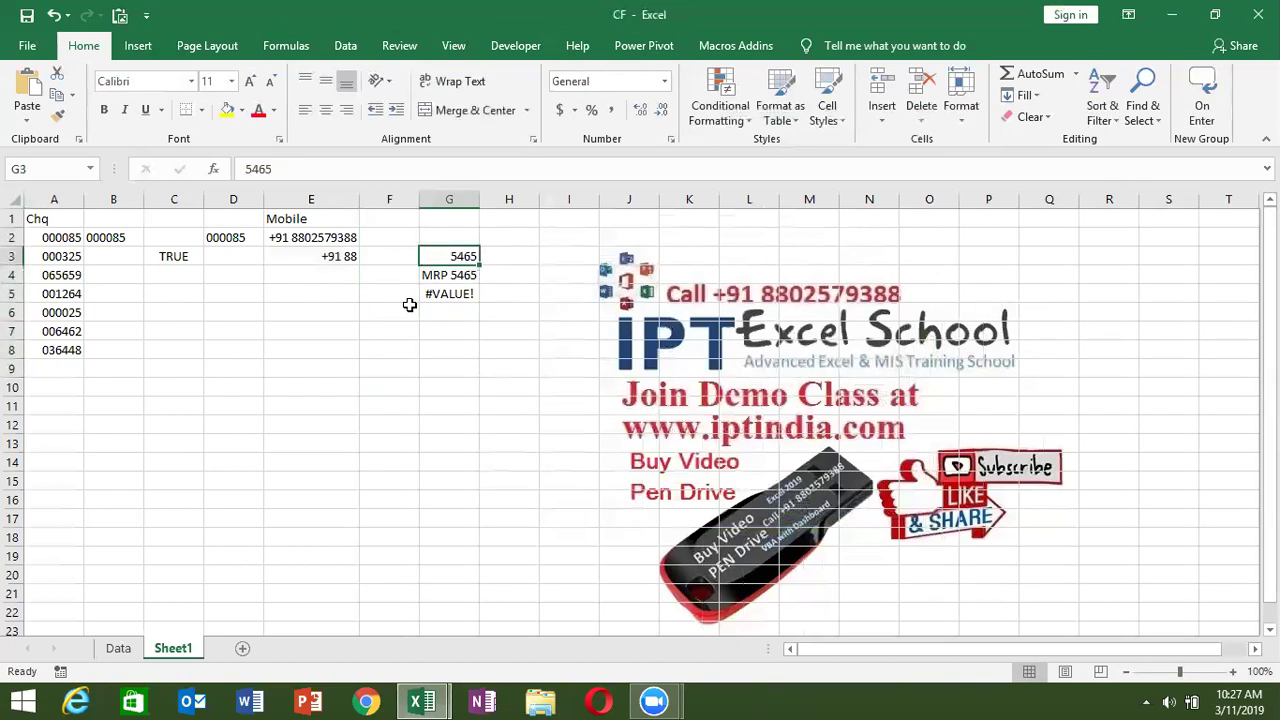
{"action": "left_click", "coordinate": [431, 274]}
{"action": "mouse_move", "coordinate": [431, 274]}
{"action": "left_mouse_down"}
{"action": "mouse_move", "coordinate": [443, 320]}
{"action": "mouse_move", "coordinate": [447, 300]}
{"action": "left_mouse_up"}
{"action": "left_click", "coordinate": [465, 256]}
Give G3 the custom number format "MRP" in place of General
{"action": "right_click", "coordinate": [462, 257]}
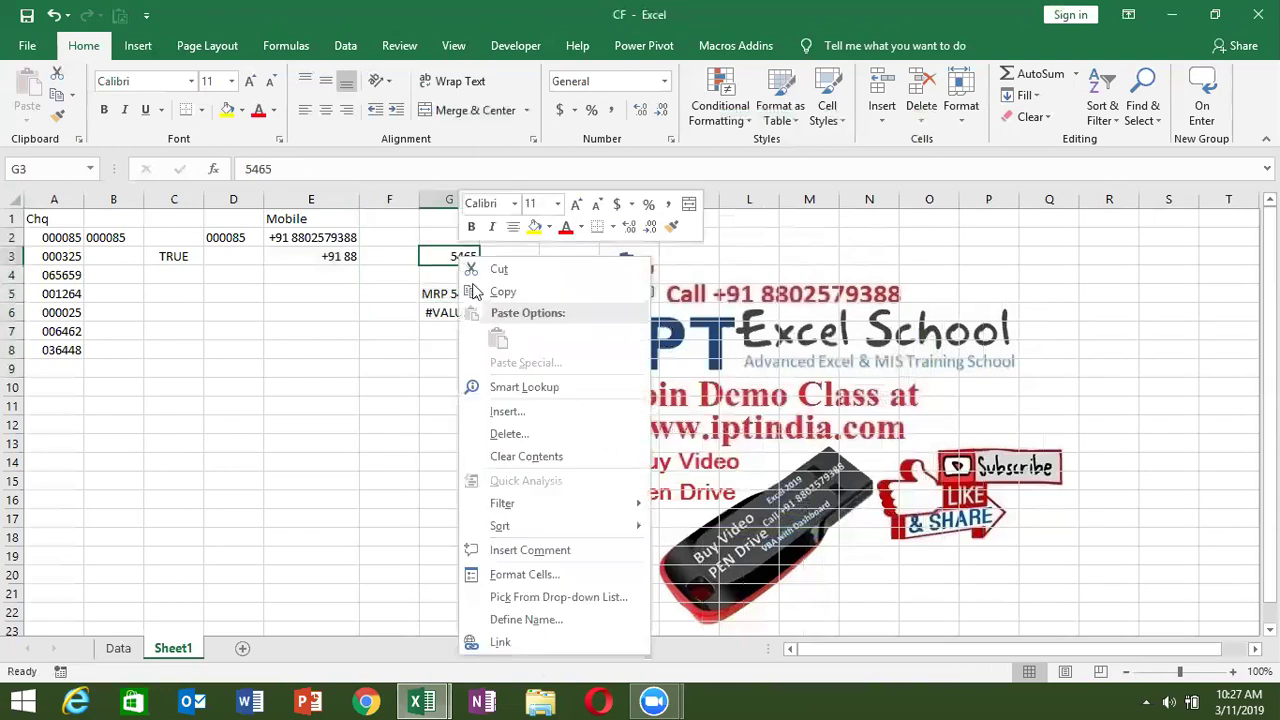
{"action": "left_click", "coordinate": [512, 574]}
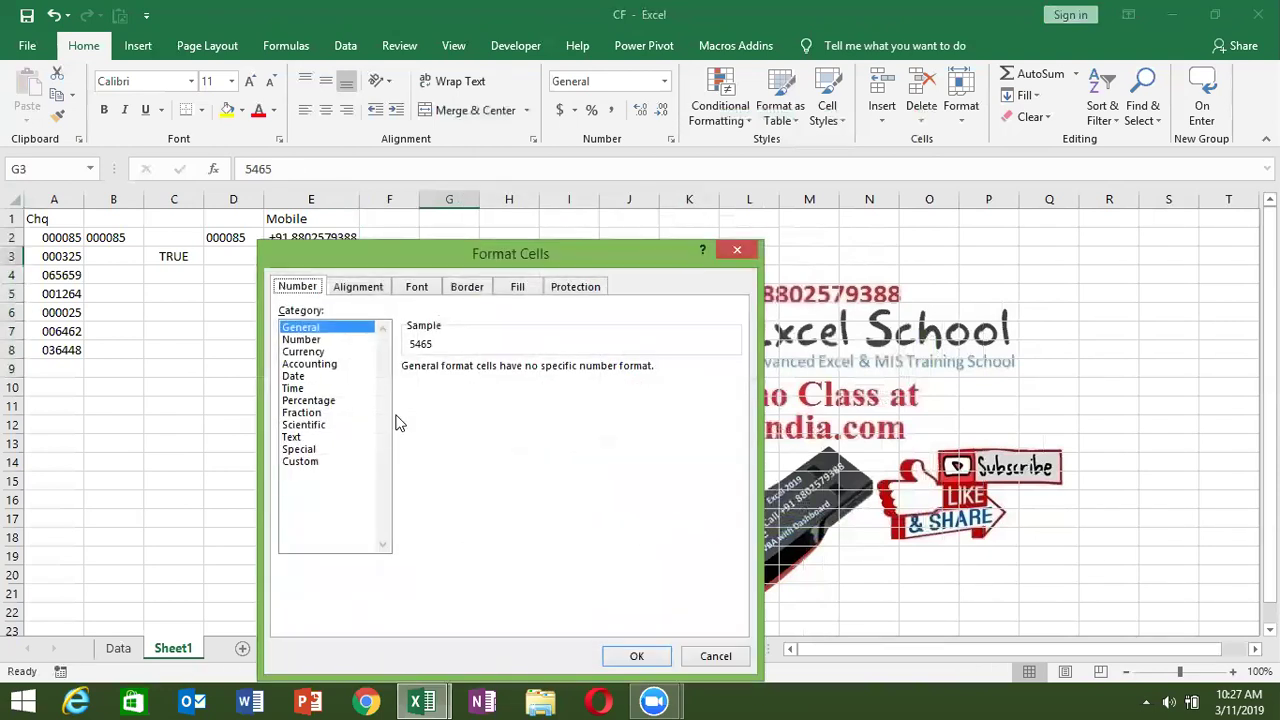
{"action": "left_click", "coordinate": [324, 461]}
{"action": "left_click_drag", "start_coordinate": [450, 380], "coordinate": [392, 388]}
{"action": "type", "text": "\"MRP\""}
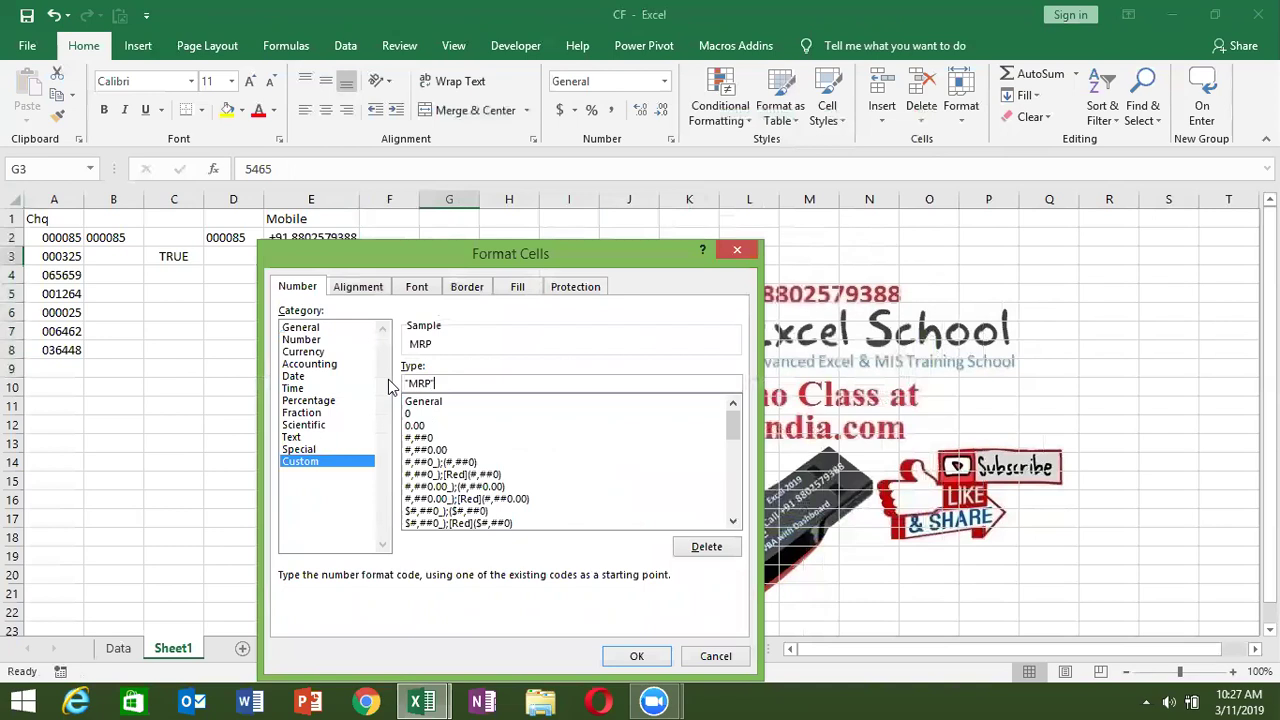
{"action": "key", "text": "Return"}
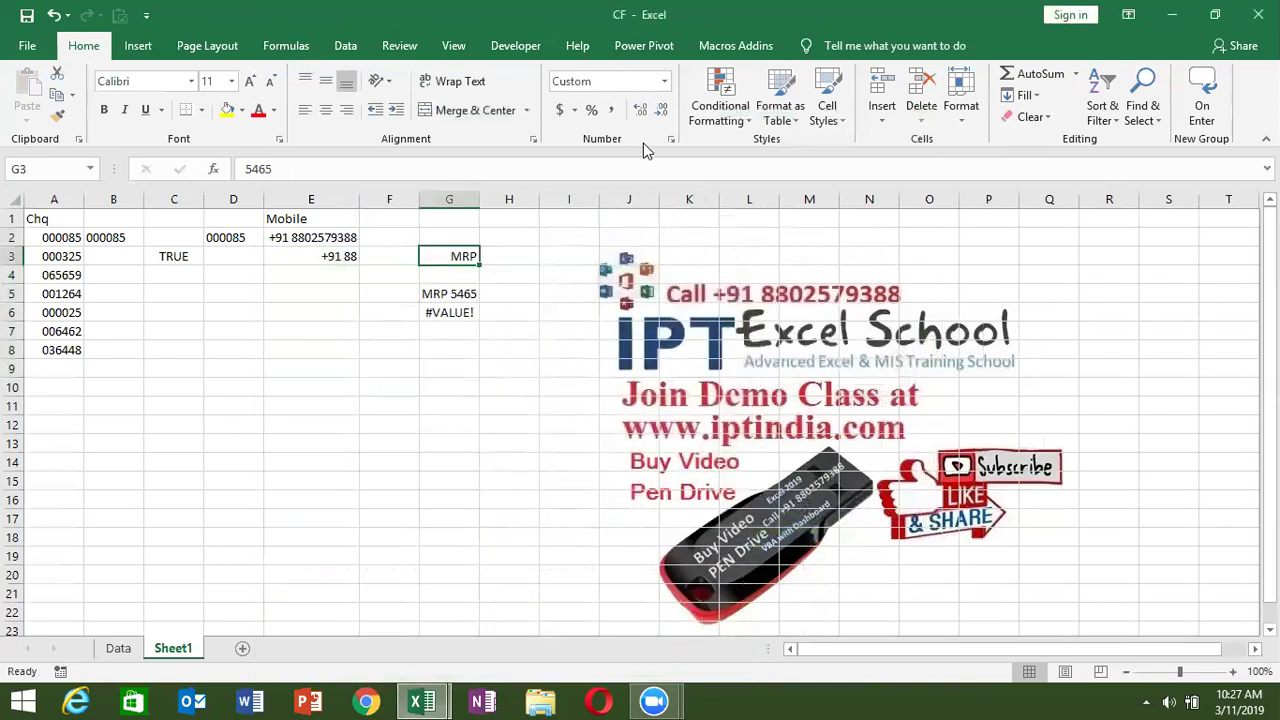
Extend G3's format to "MRP" 00 so it displays MRP 5465 as a number
{"action": "left_click", "coordinate": [672, 143]}
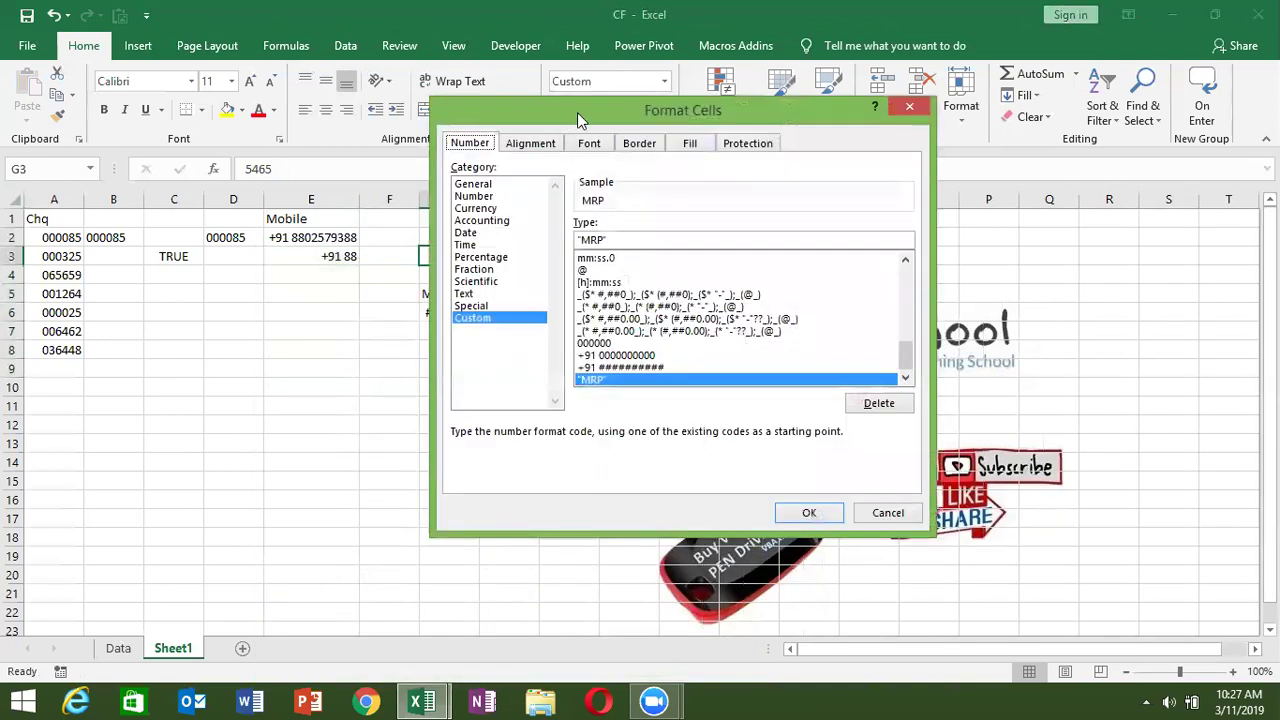
{"action": "left_click", "coordinate": [878, 235]}
{"action": "type", "text": "00"}
{"action": "key", "text": "Return"}
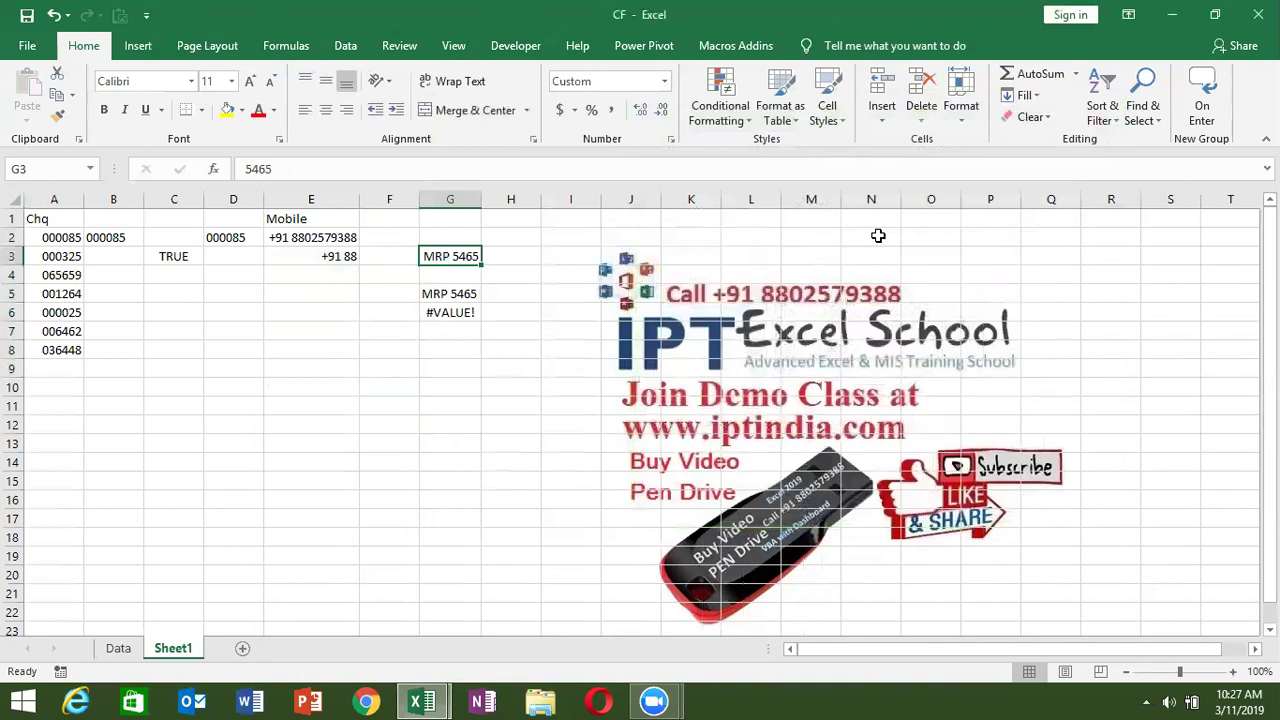
Enter 5 in G3 and change its format from "MRP" 00 to "MRP" ## so it reads MRP 5
{"action": "type", "text": "5"}
{"action": "key", "text": "Return"}
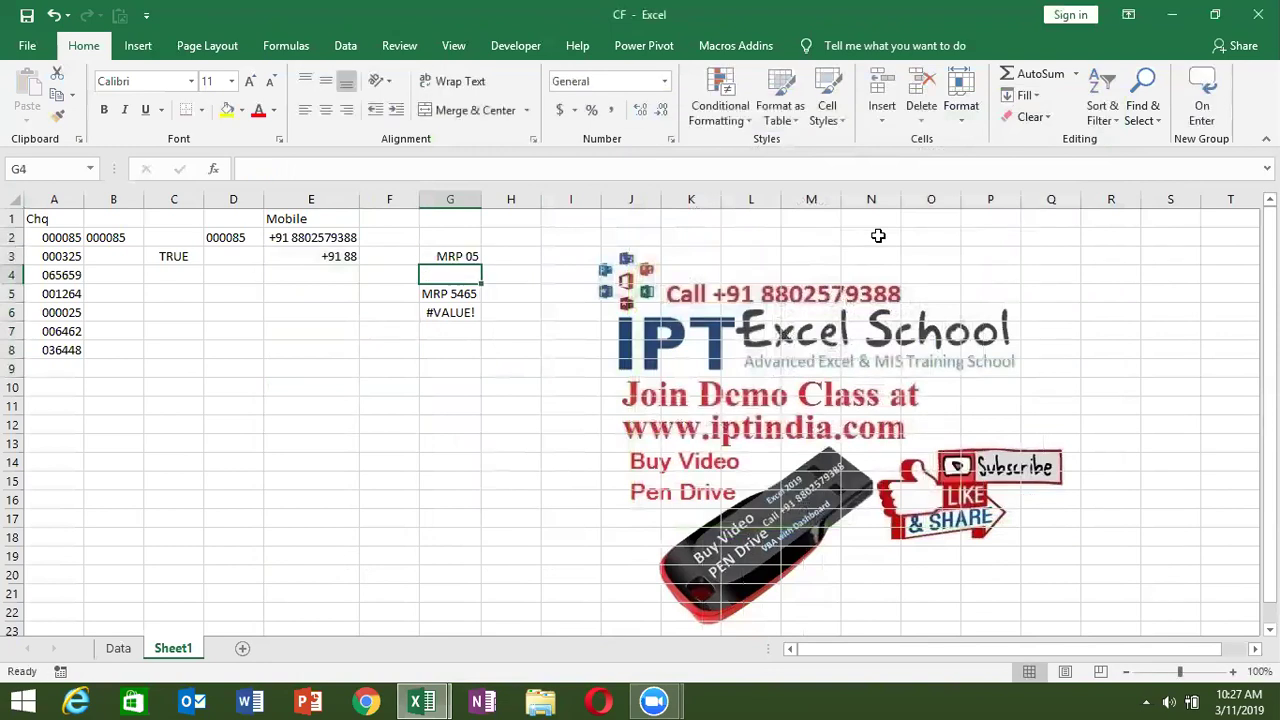
{"action": "key", "text": "Up"}
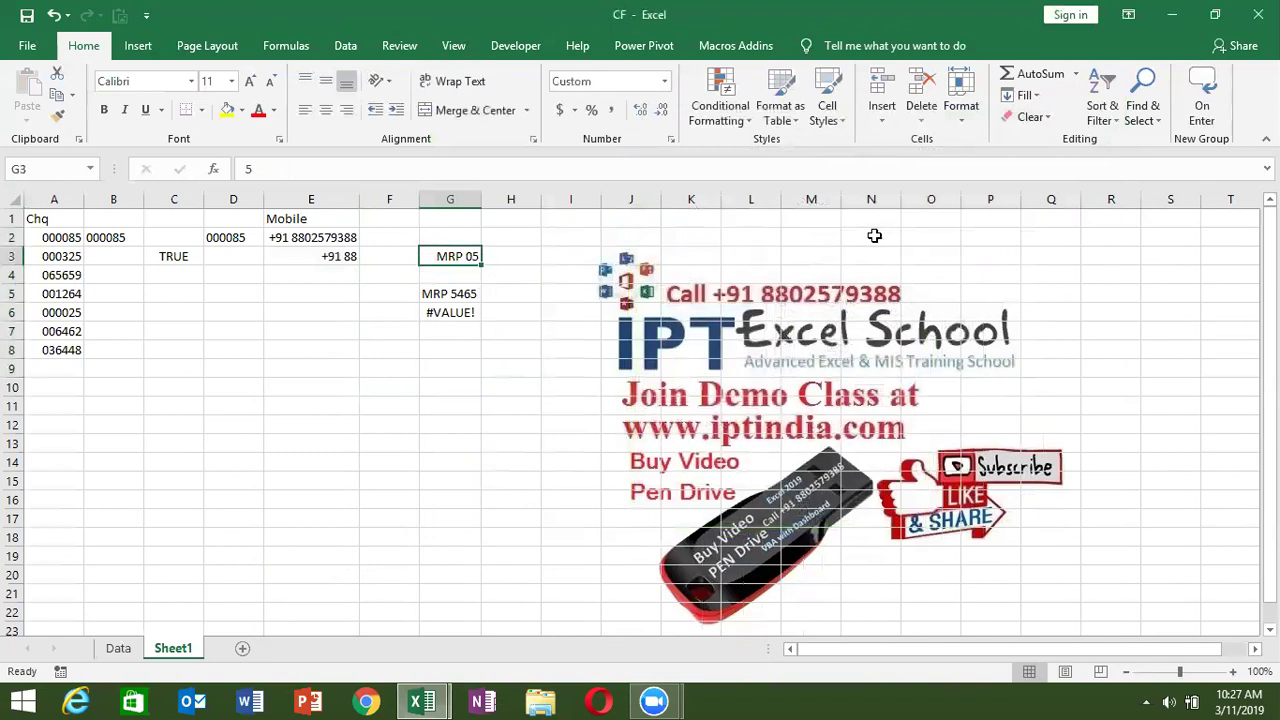
{"action": "left_click", "coordinate": [671, 141]}
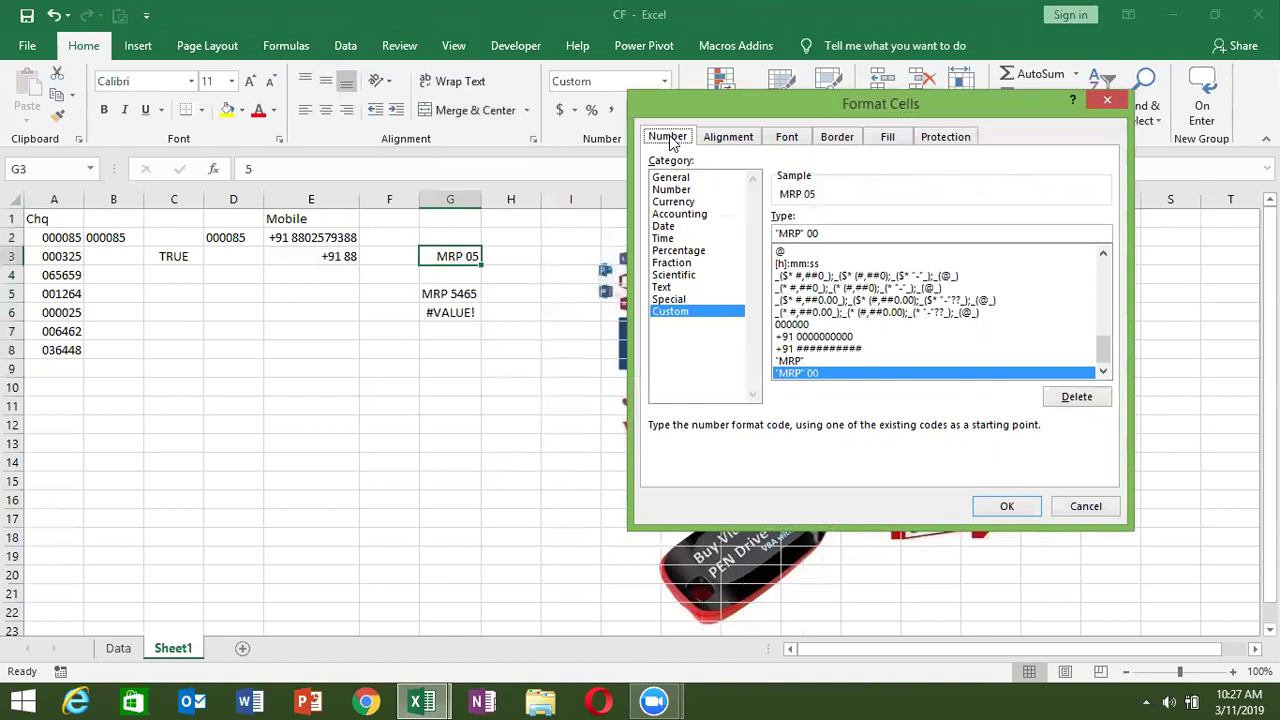
{"action": "double_click", "coordinate": [818, 233]}
{"action": "type", "text": "##"}
{"action": "key", "text": "Return"}
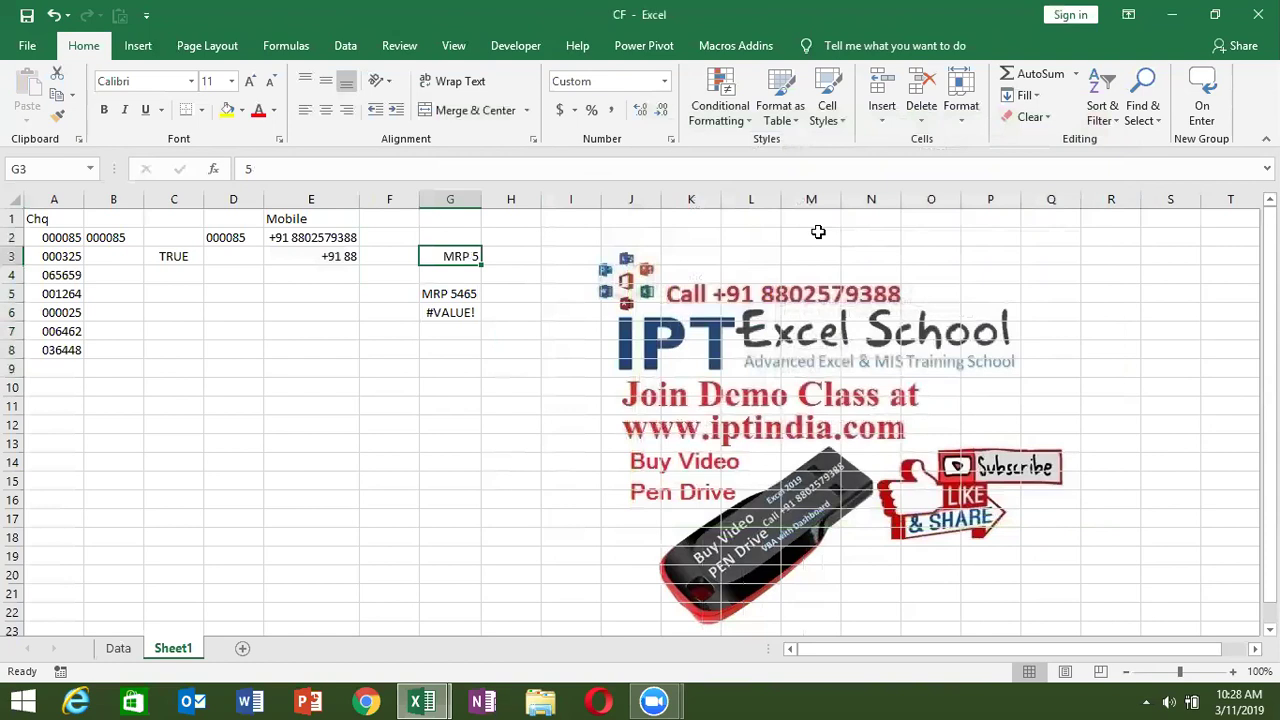
Enter the value 500 in H3
{"action": "left_click", "coordinate": [509, 255]}
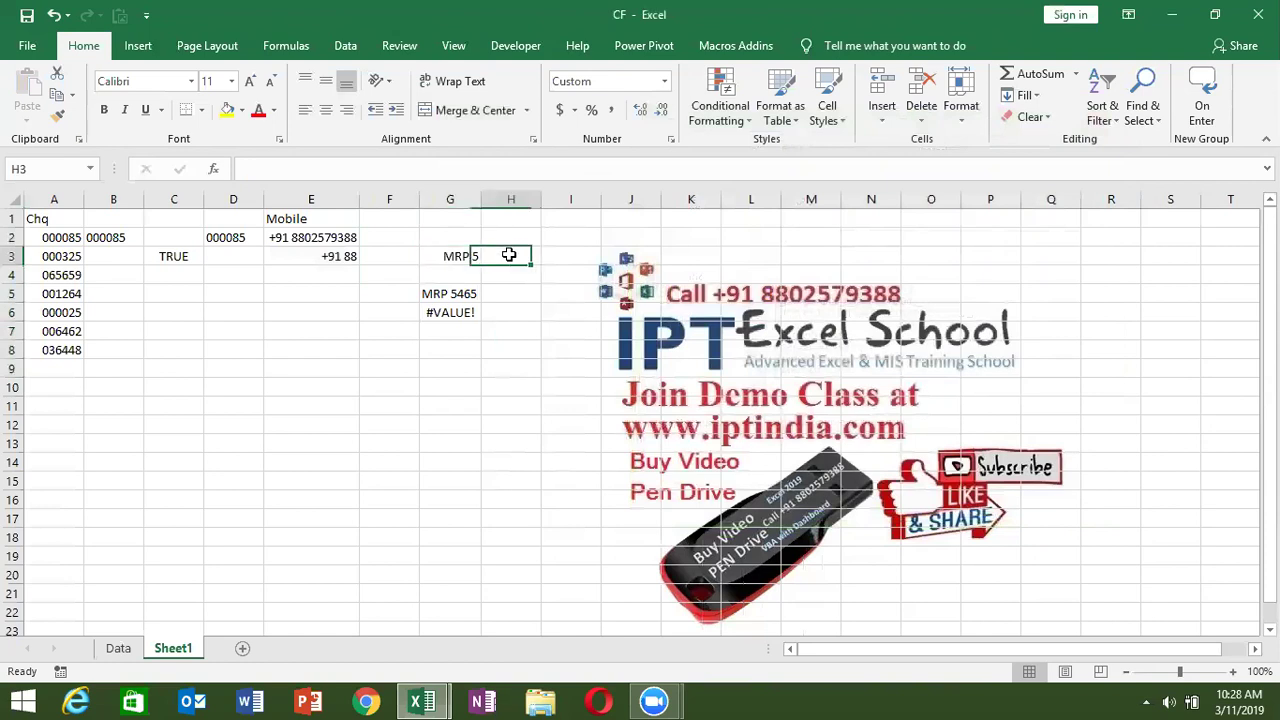
{"action": "type", "text": "500"}
{"action": "key", "text": "ctrl+Return"}
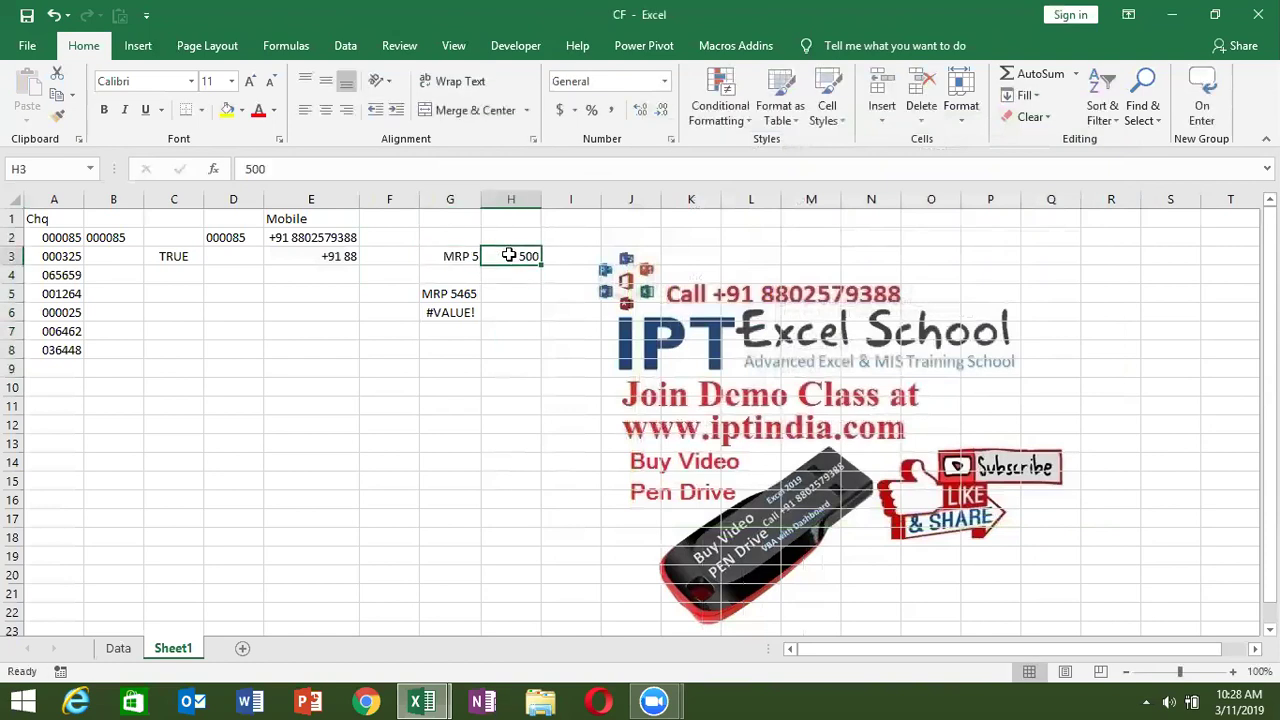
Apply the custom format "MRP" # "(Ex-Cl Tax)" to H3 so it shows MRP 500 (Ex-Cl Tax)
{"action": "left_click", "coordinate": [672, 141]}
{"action": "left_click", "coordinate": [670, 312]}
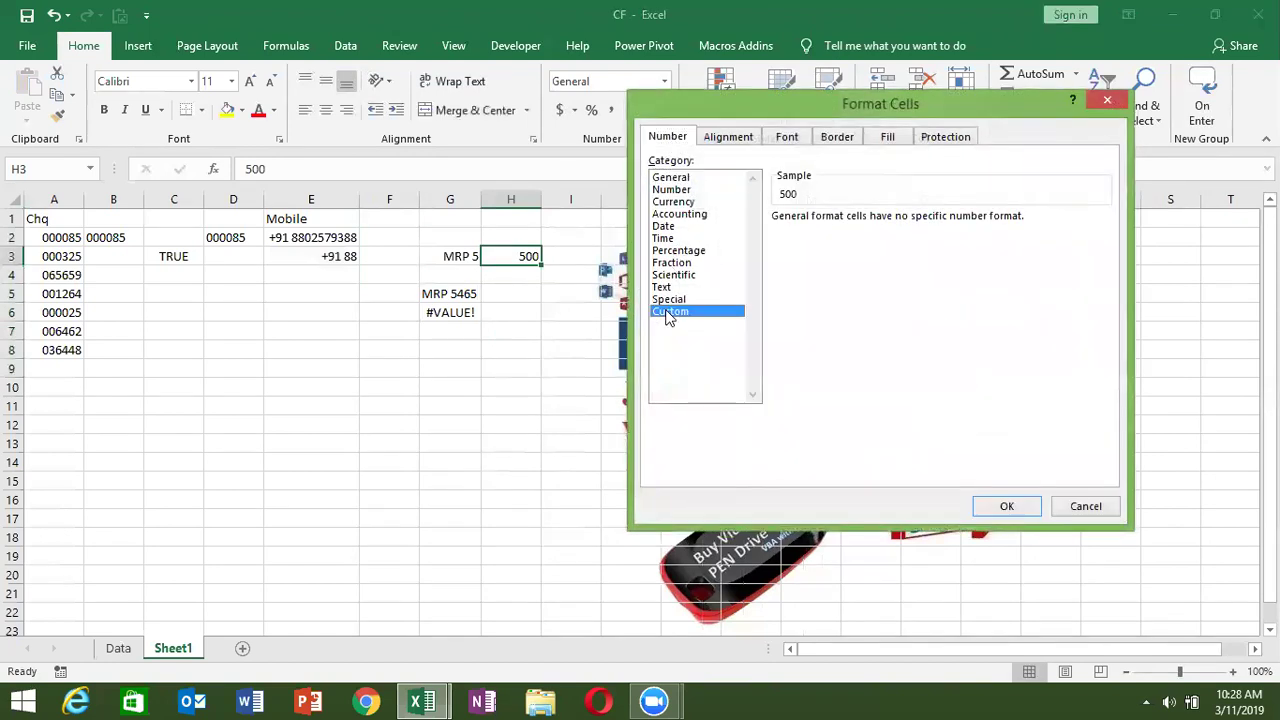
{"action": "double_click", "coordinate": [793, 232]}
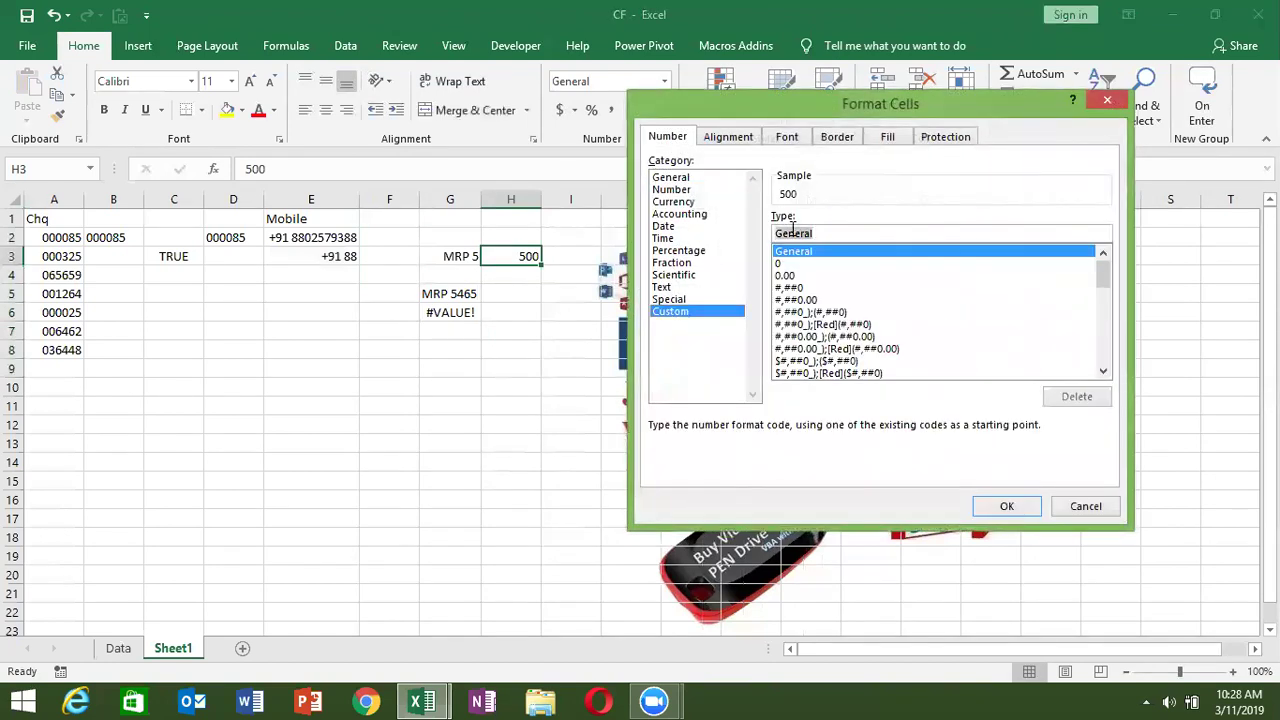
{"action": "type", "text": "MRP"}
{"action": "key", "text": "BackSpace"}
{"action": "key", "text": "BackSpace"}
{"action": "key", "text": "BackSpace"}
{"action": "type", "text": "\"MRP"}
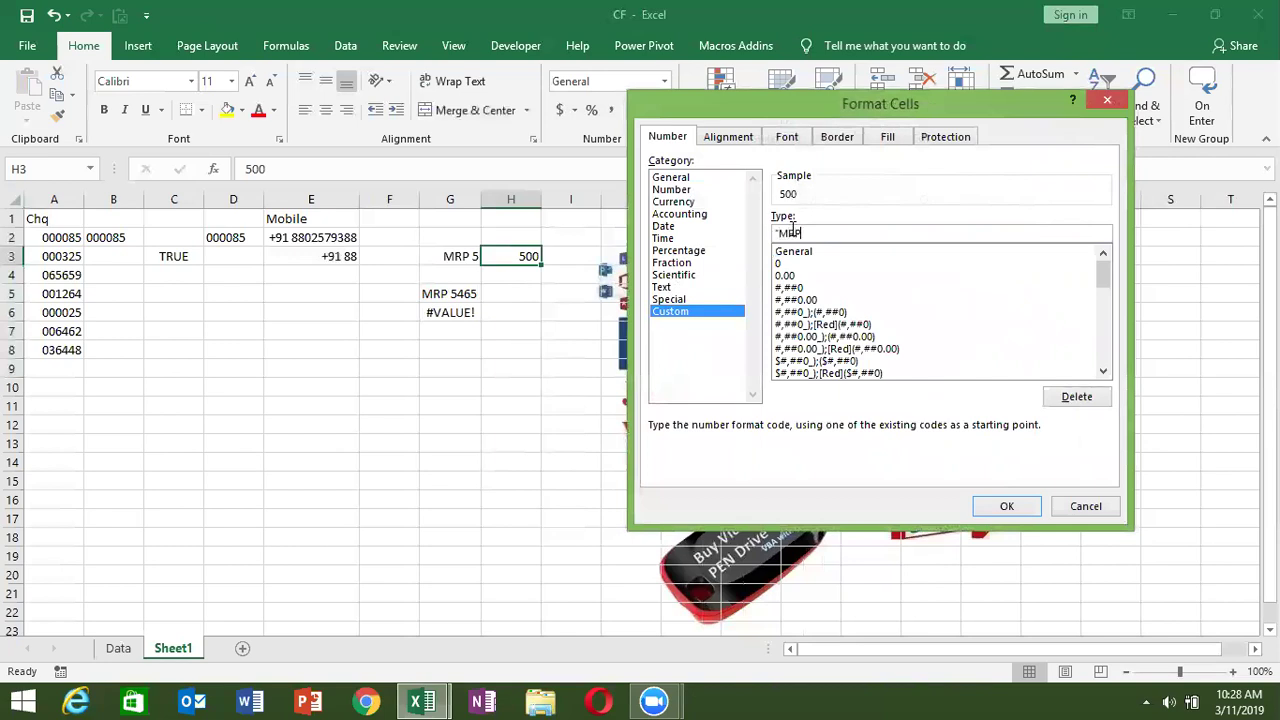
{"action": "type", "text": "\""}
{"action": "type", "text": " # \""}
{"action": "type", "text": "(Ex-Cl"}
{"action": "type", "text": "T"}
{"action": "type", "text": "ax"}
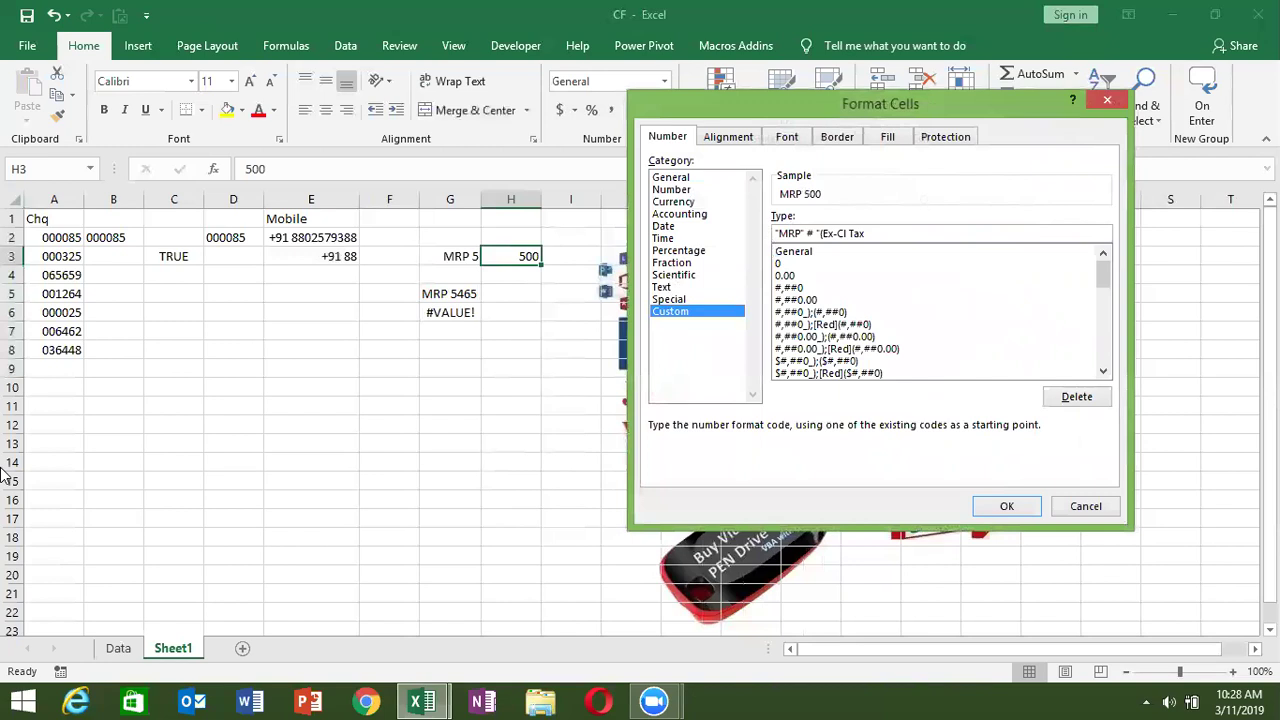
{"action": "type", "text": ")\""}
{"action": "key", "text": "Return"}
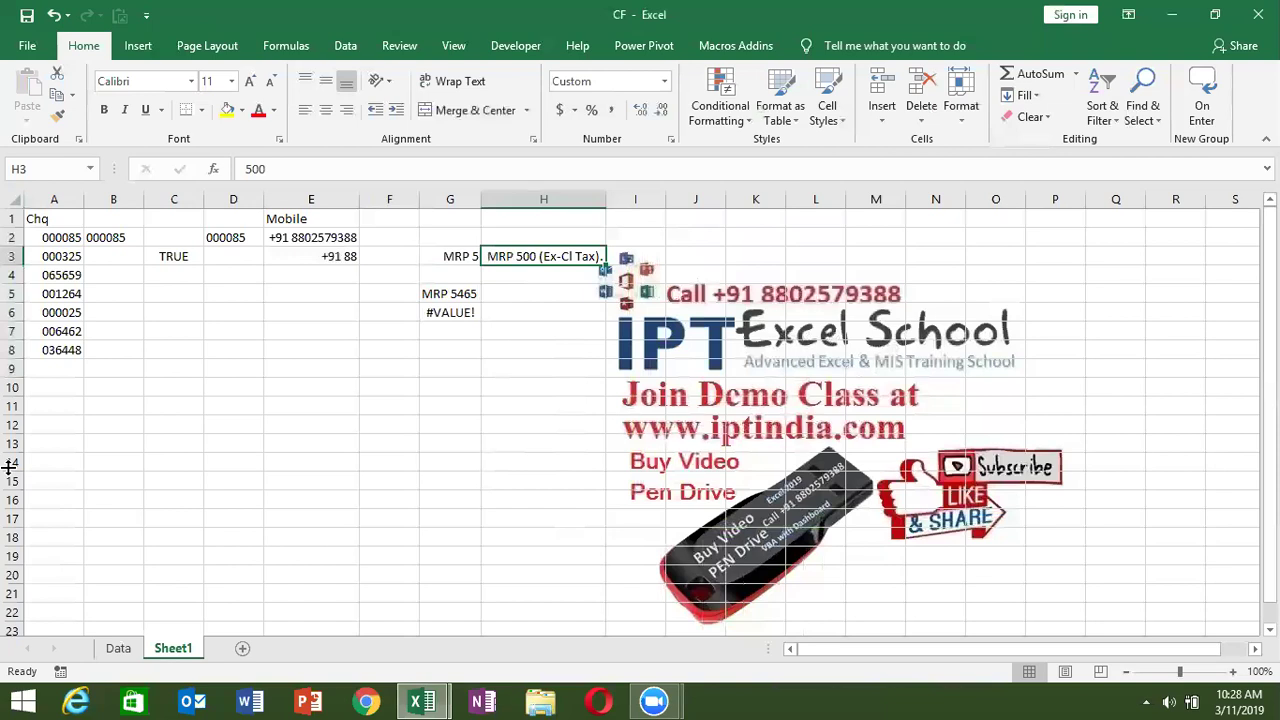
{"action": "left_click", "coordinate": [370, 211]}
Enter the heading A/c in F1
{"action": "type", "text": "a/c"}
{"action": "key", "text": "Return"}
{"action": "left_click", "coordinate": [370, 212]}
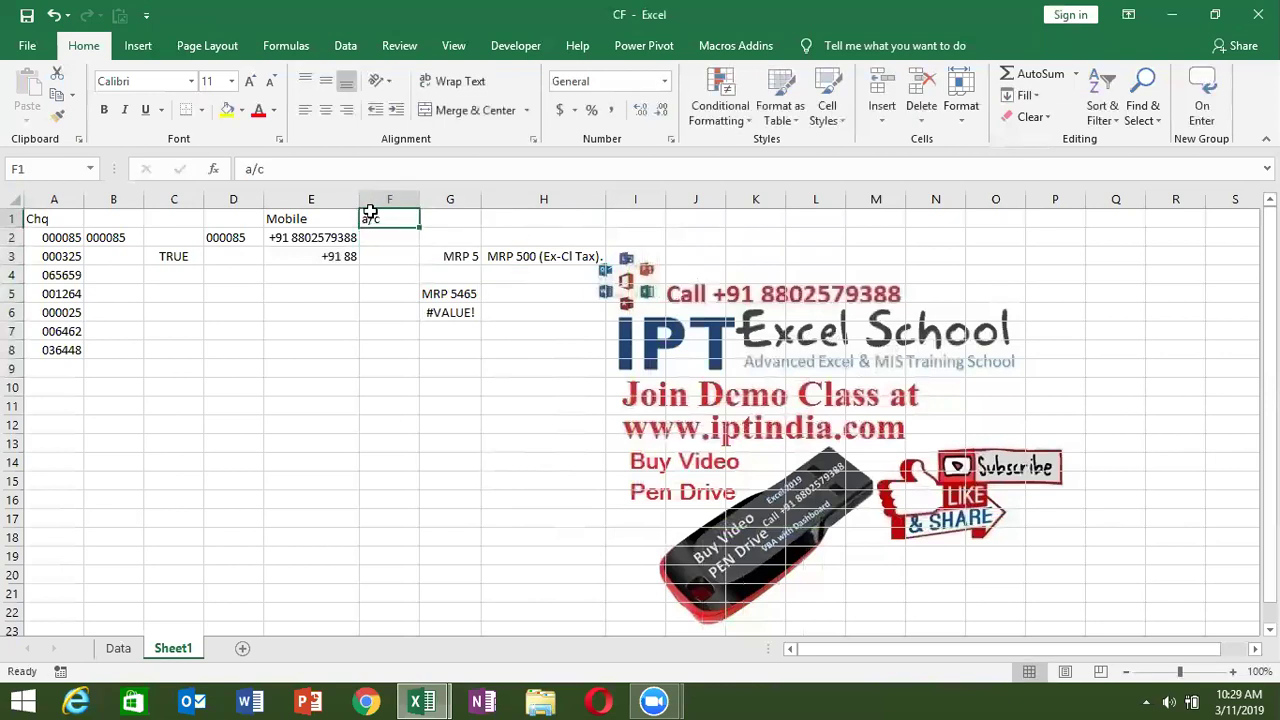
{"action": "type", "text": "A/c"}
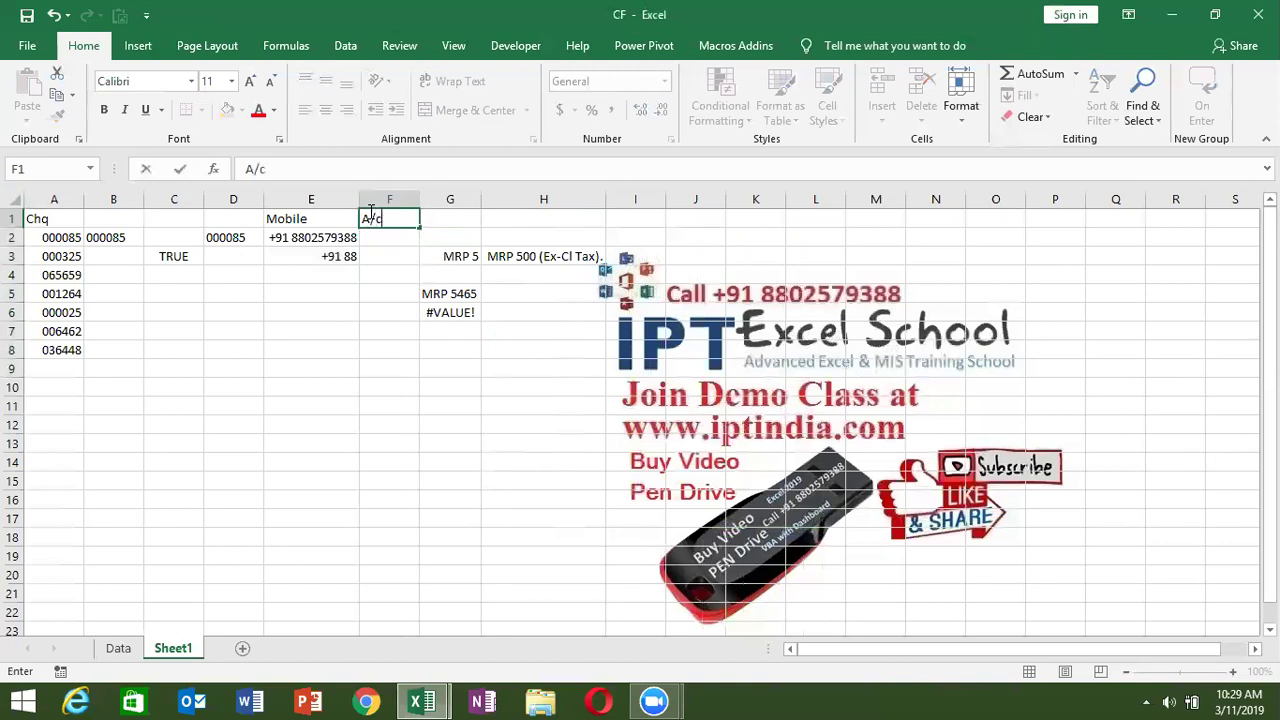
{"action": "key", "text": "Return"}
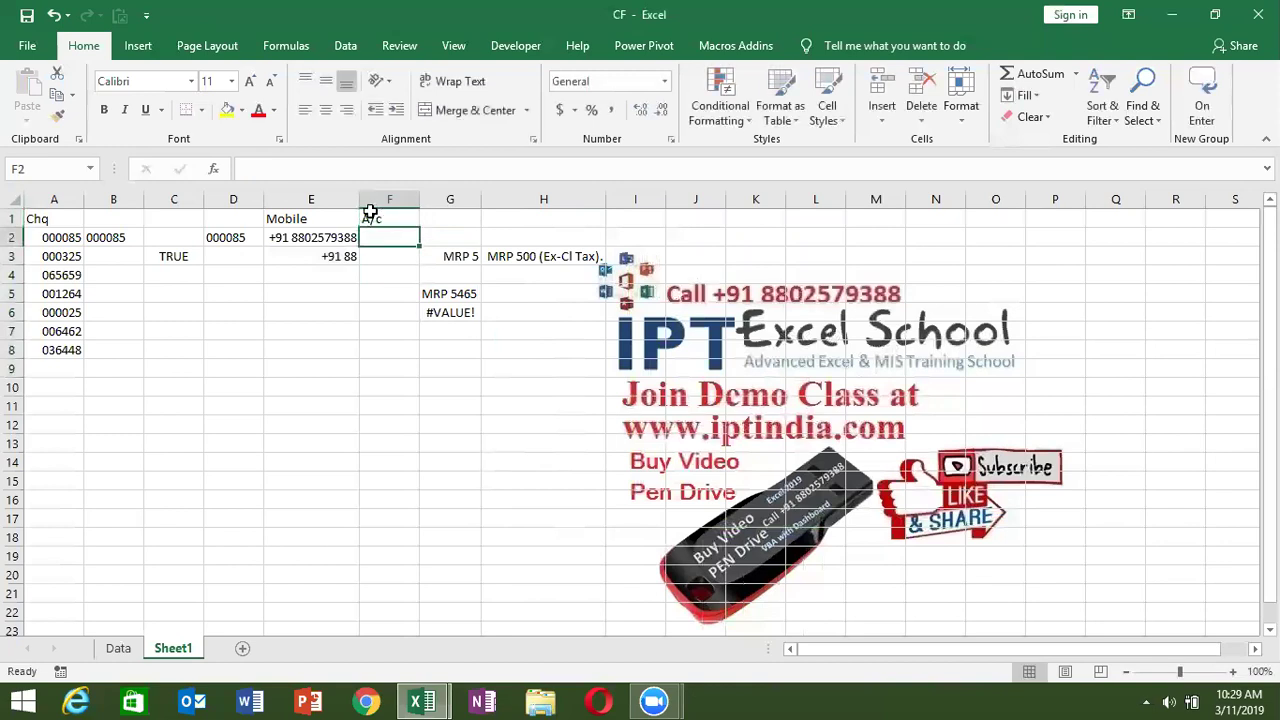
Enter a 12-digit account number in F2, which appears in scientific notation, and bring up its number formats
{"action": "type", "text": "123"}
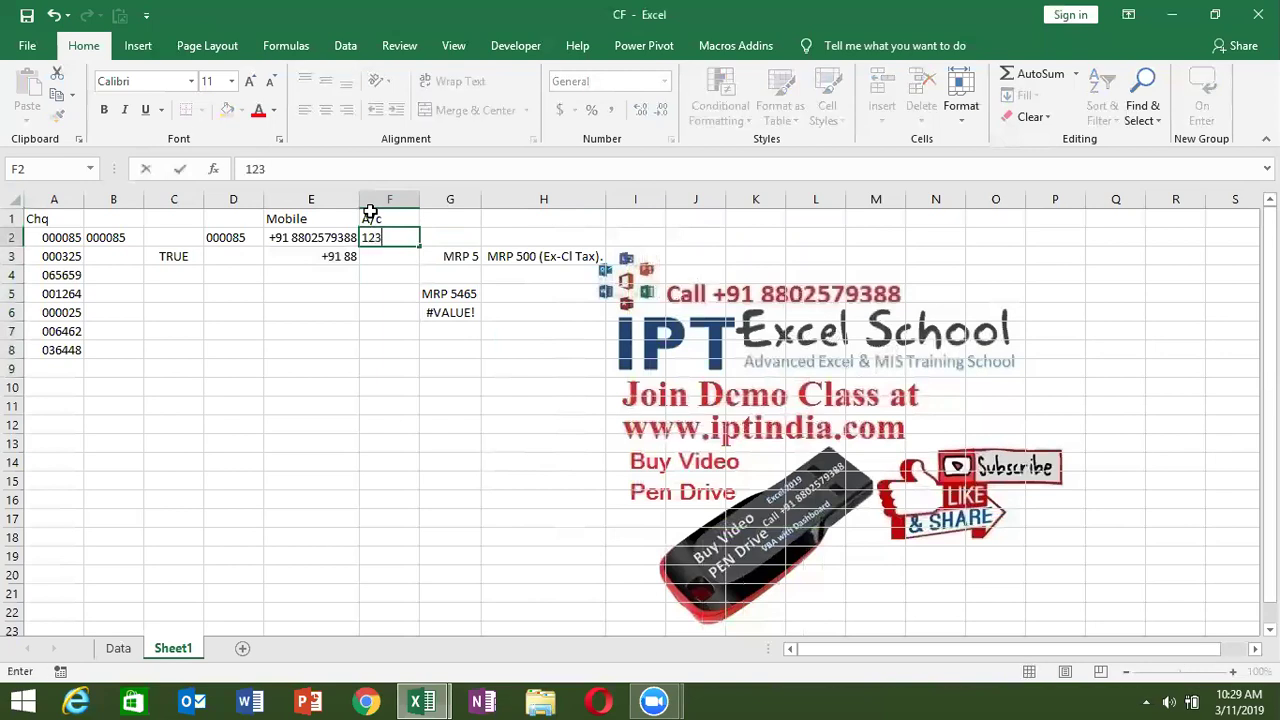
{"action": "type", "text": "456"}
{"action": "type", "text": "789"}
{"action": "type", "text": "5"}
{"action": "key", "text": "Return"}
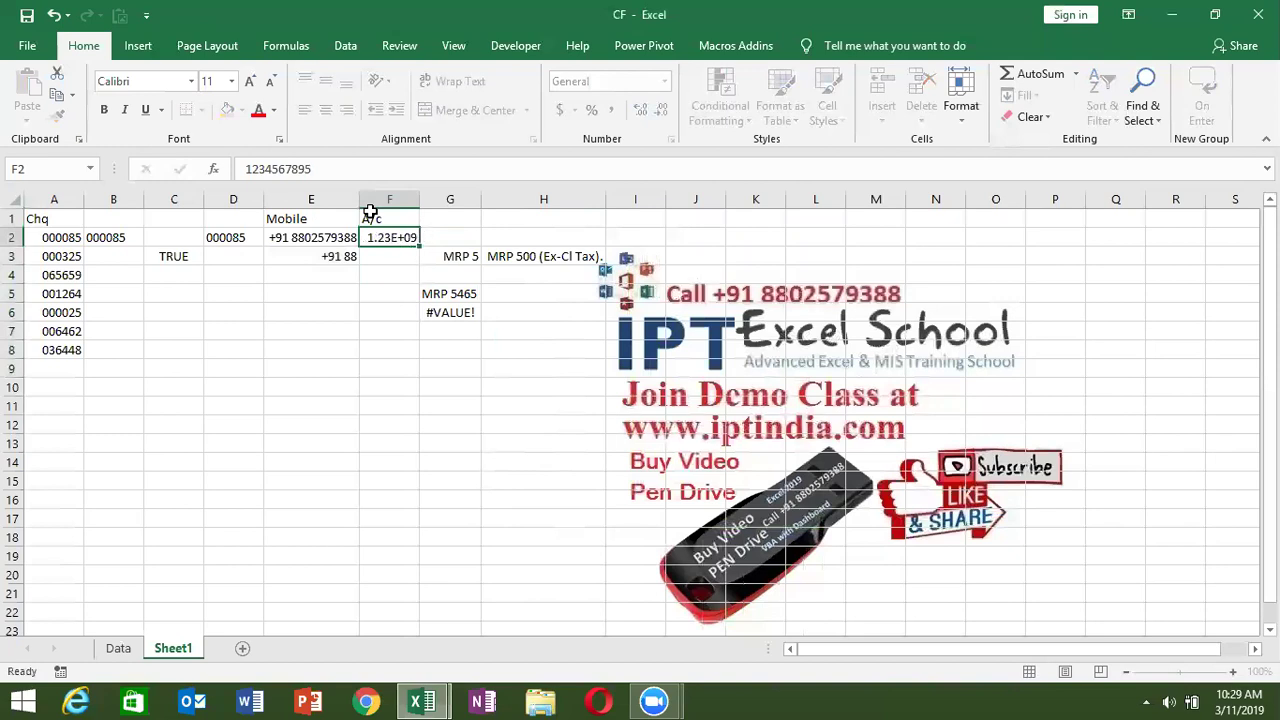
{"action": "double_click", "coordinate": [398, 237]}
{"action": "type", "text": "5"}
{"action": "key", "text": "Return"}
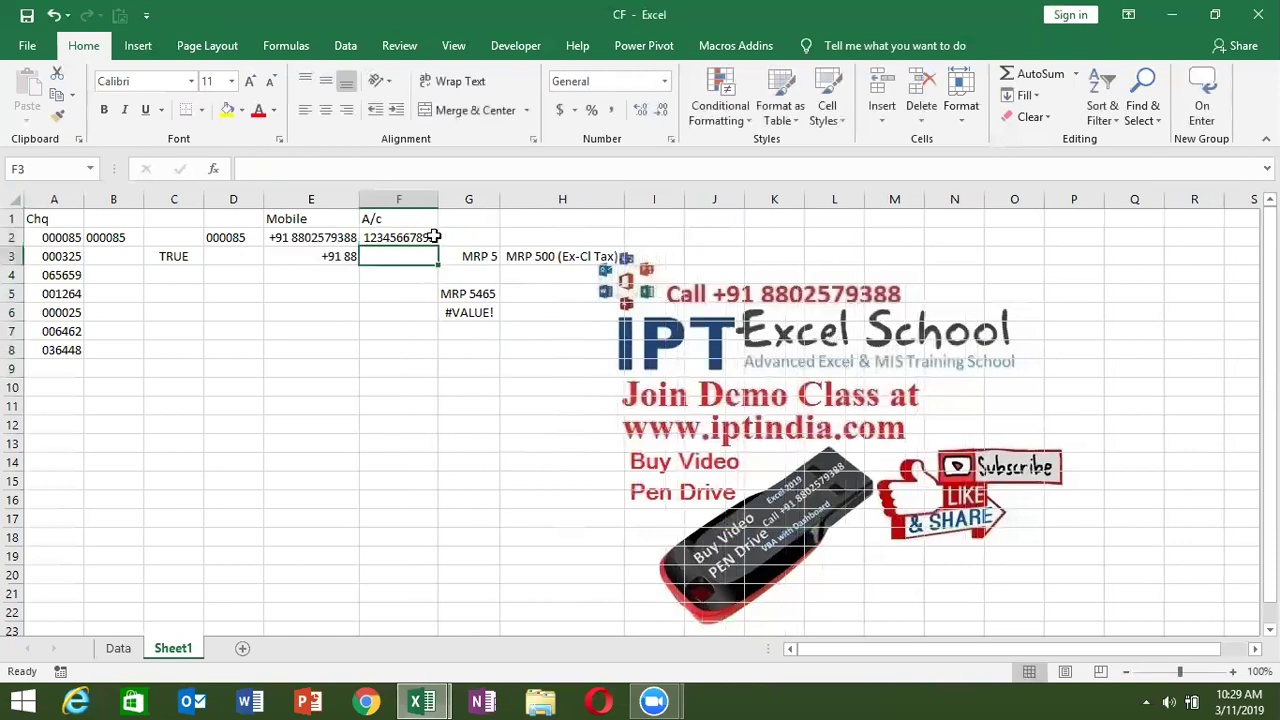
{"action": "left_click", "coordinate": [430, 236]}
{"action": "double_click", "coordinate": [430, 237]}
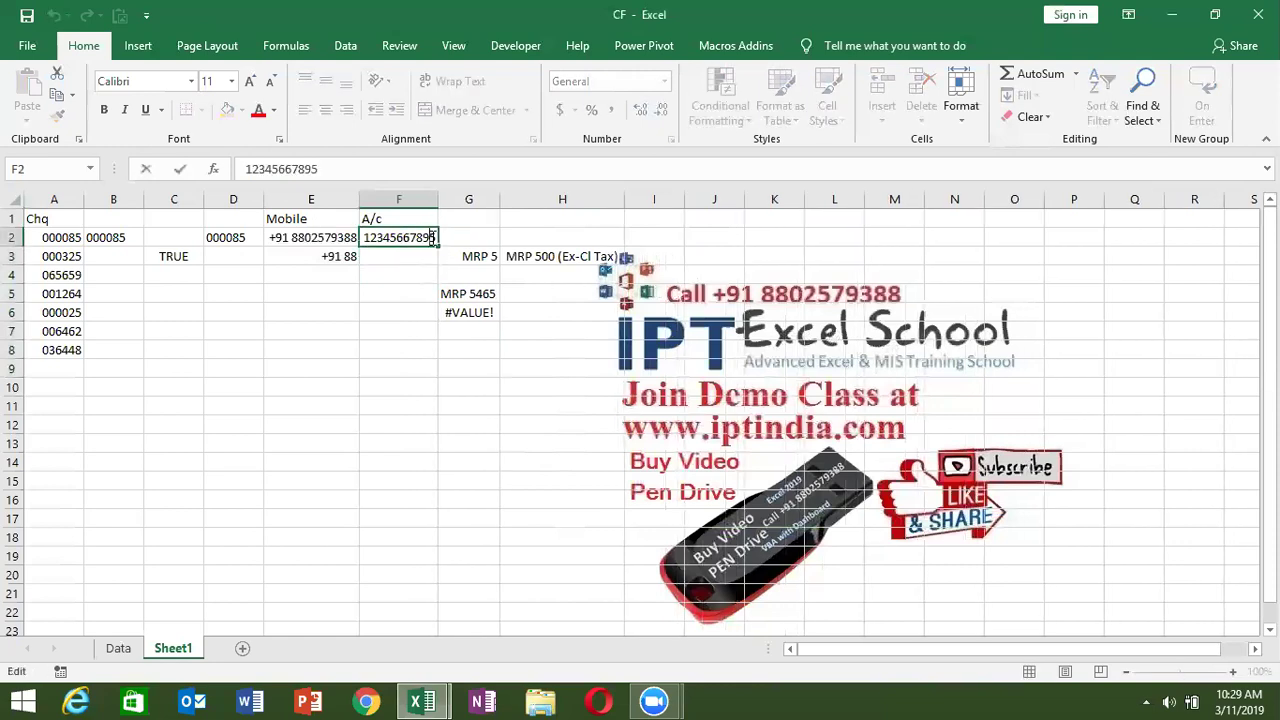
{"action": "key", "text": "Return"}
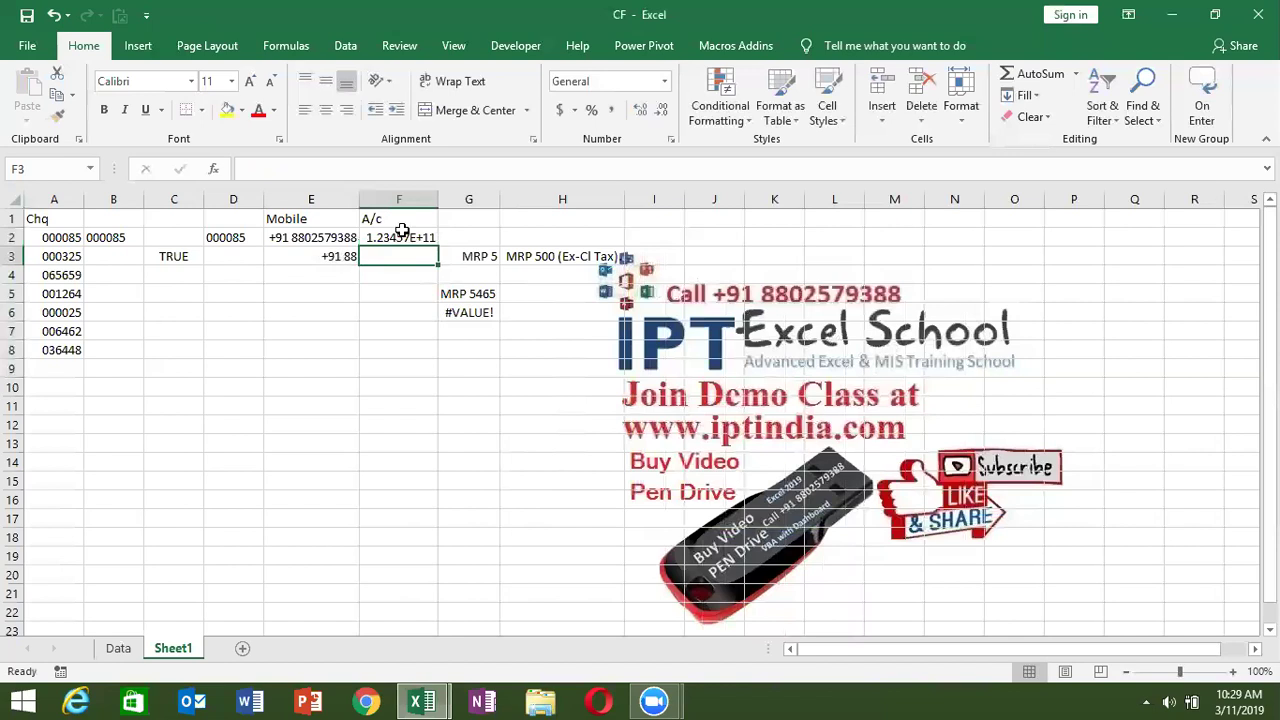
{"action": "left_click", "coordinate": [401, 234]}
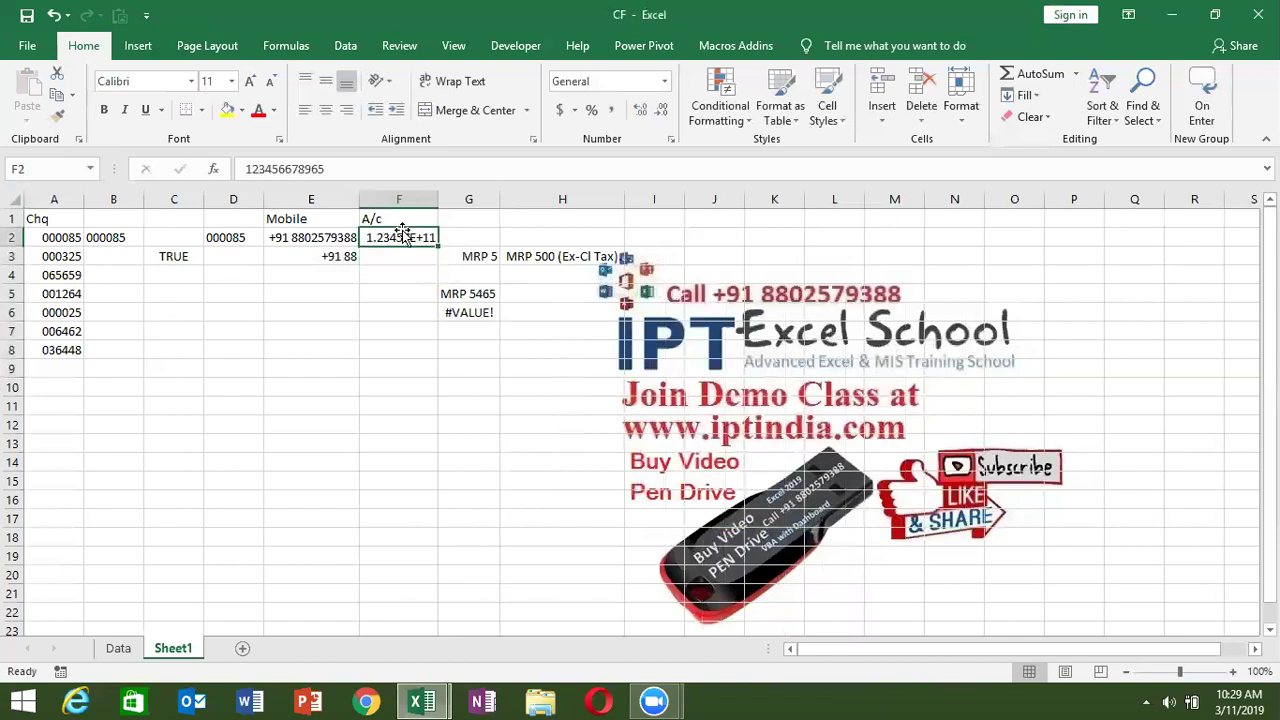
{"action": "left_click", "coordinate": [671, 142]}
Apply the custom format 0 to F2 so the account number shows all digits
{"action": "left_click", "coordinate": [669, 313]}
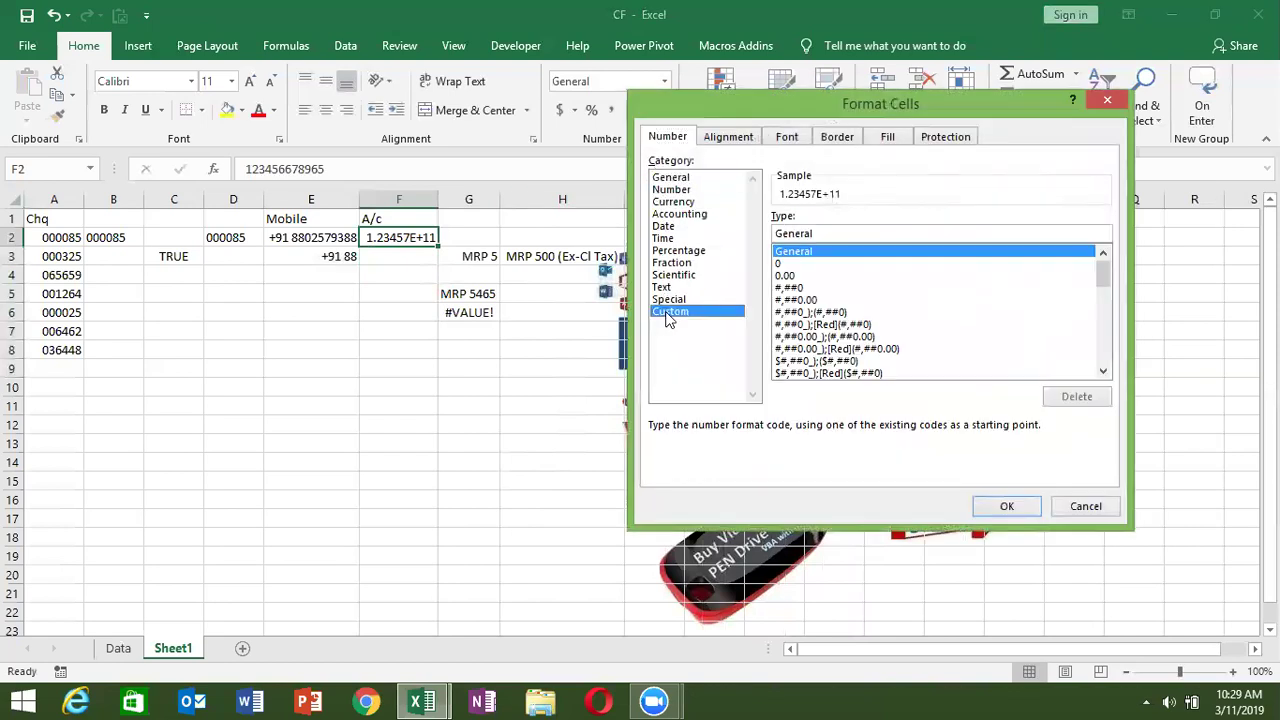
{"action": "left_click", "coordinate": [791, 234]}
{"action": "double_click", "coordinate": [791, 234]}
{"action": "type", "text": "0"}
{"action": "key", "text": "Return"}
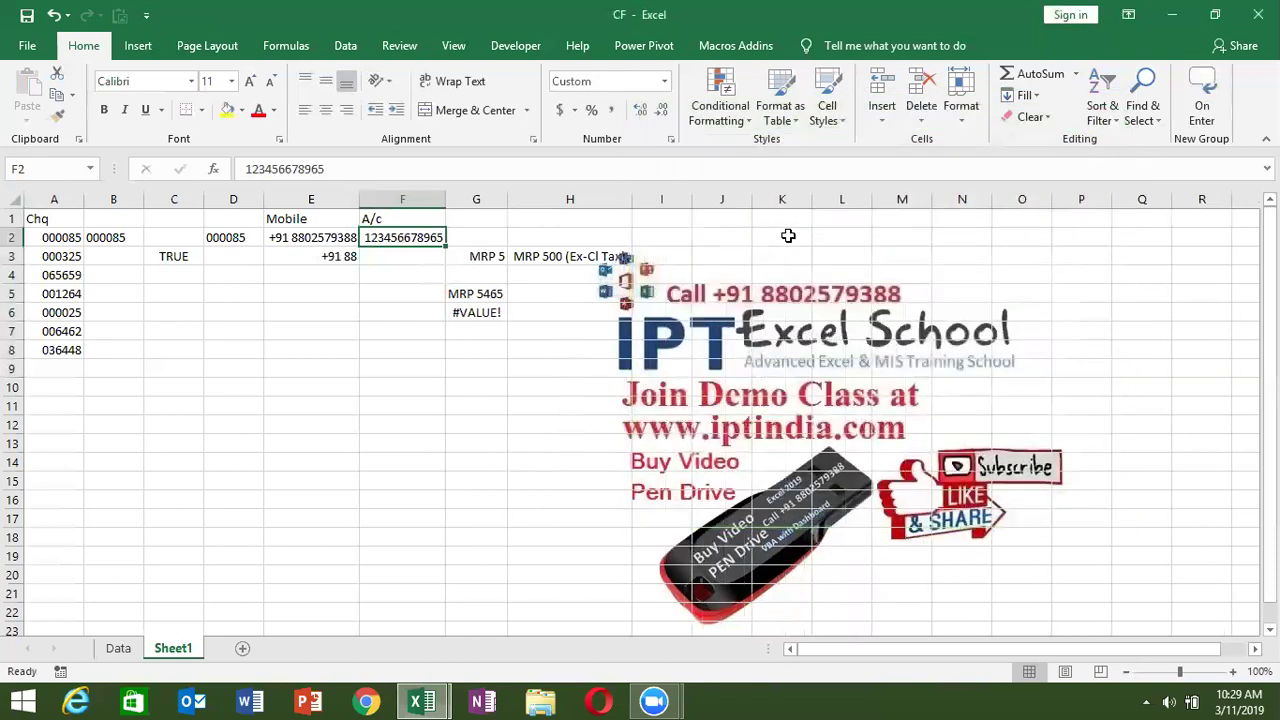
Append digits to the account number in F2 until it is 16 digits long
{"action": "left_click", "coordinate": [380, 174]}
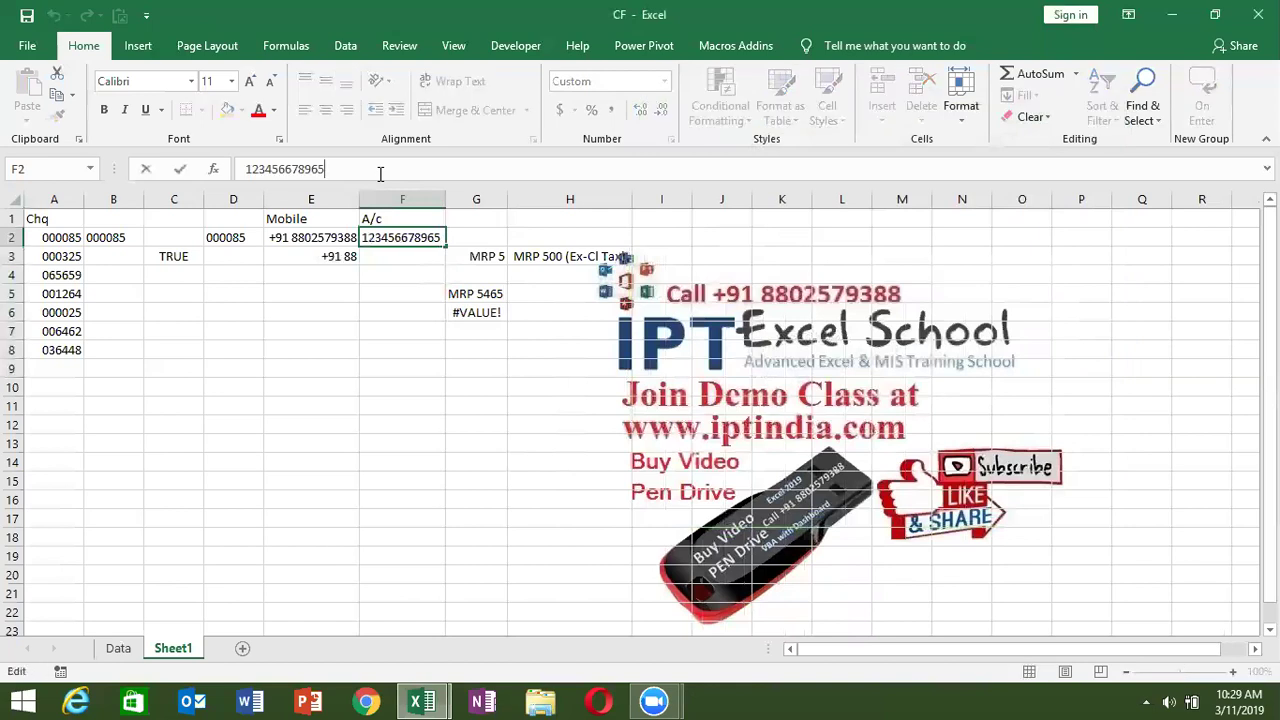
{"action": "type", "text": "8"}
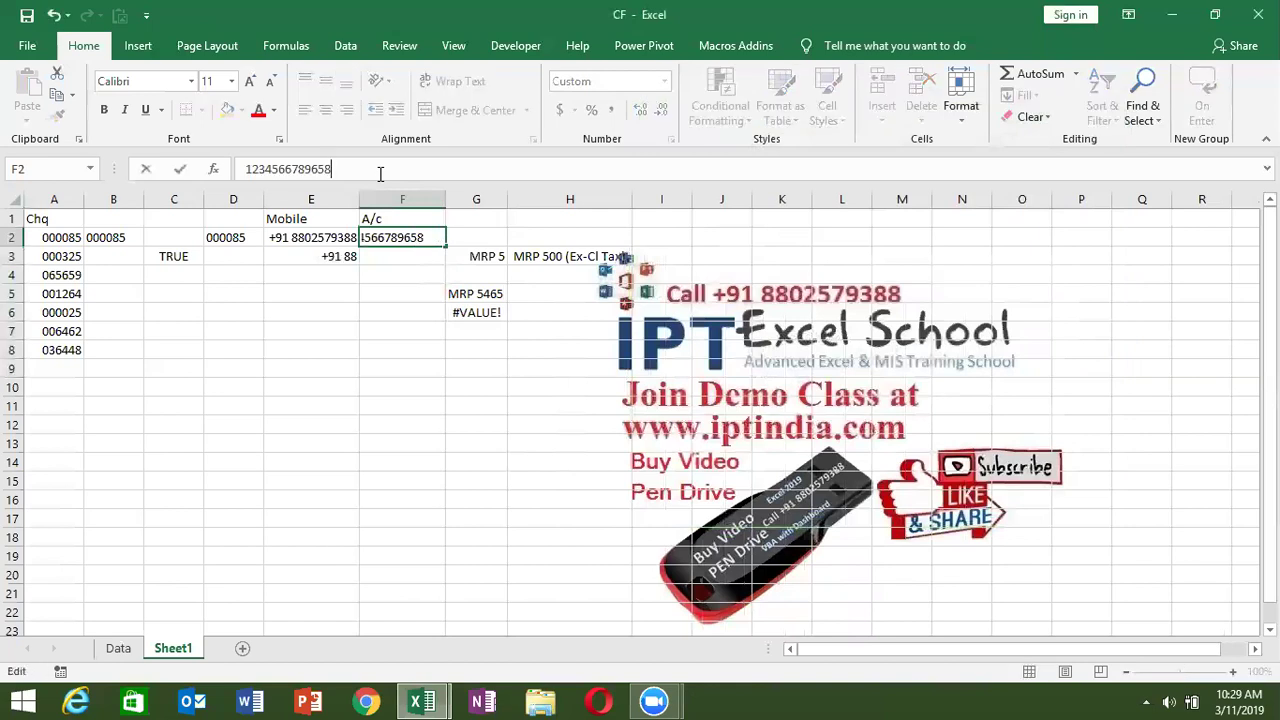
{"action": "type", "text": "5"}
{"action": "key", "text": "ctrl+Return"}
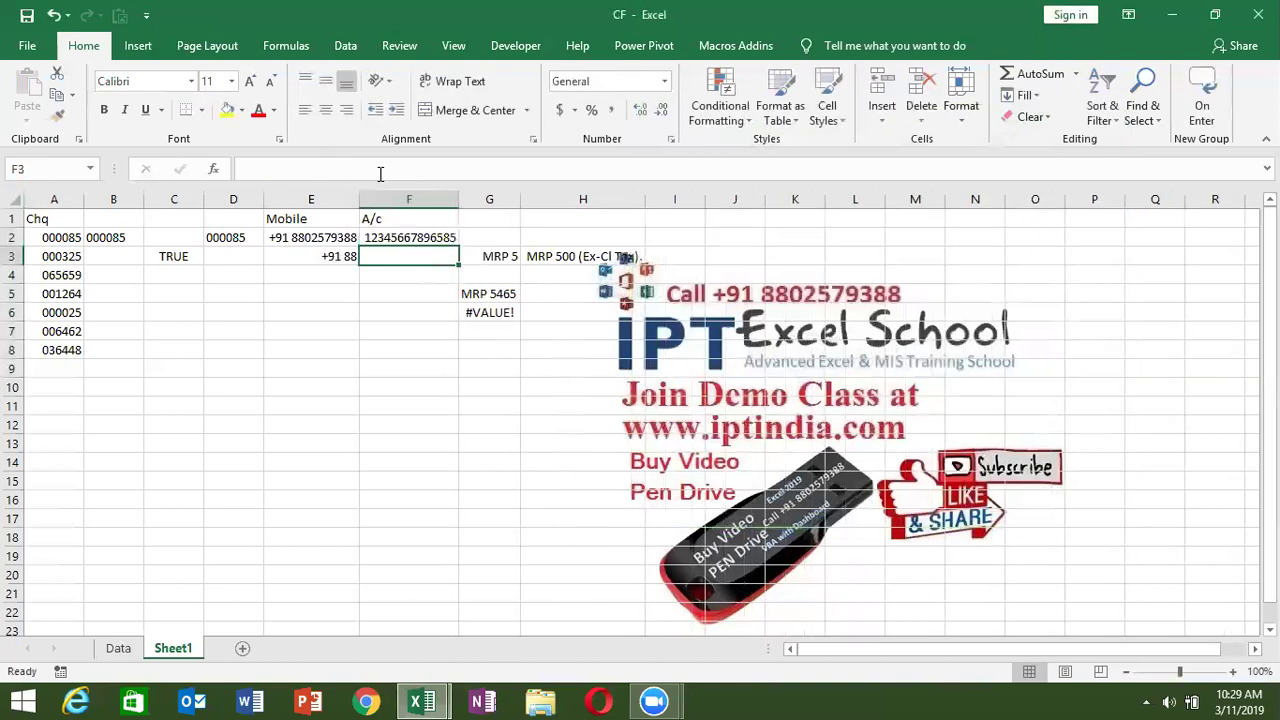
{"action": "left_click", "coordinate": [380, 171]}
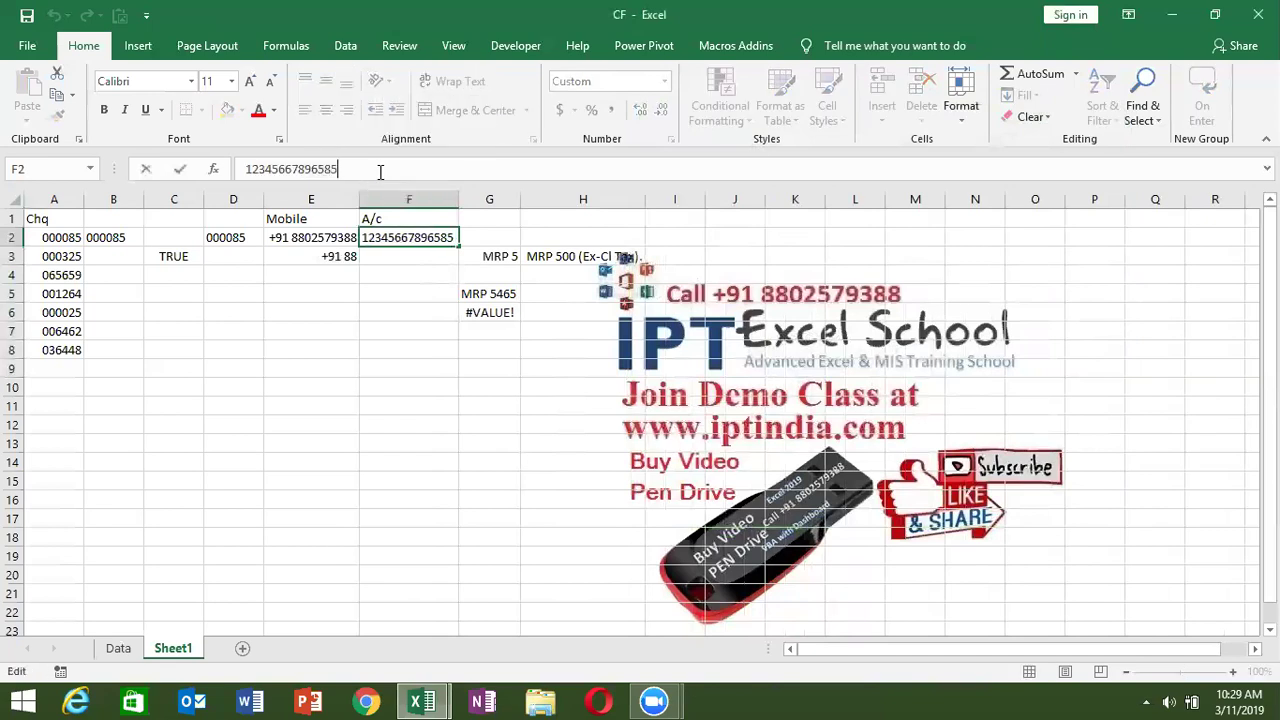
{"action": "type", "text": "7"}
{"action": "key", "text": "ctrl+Return"}
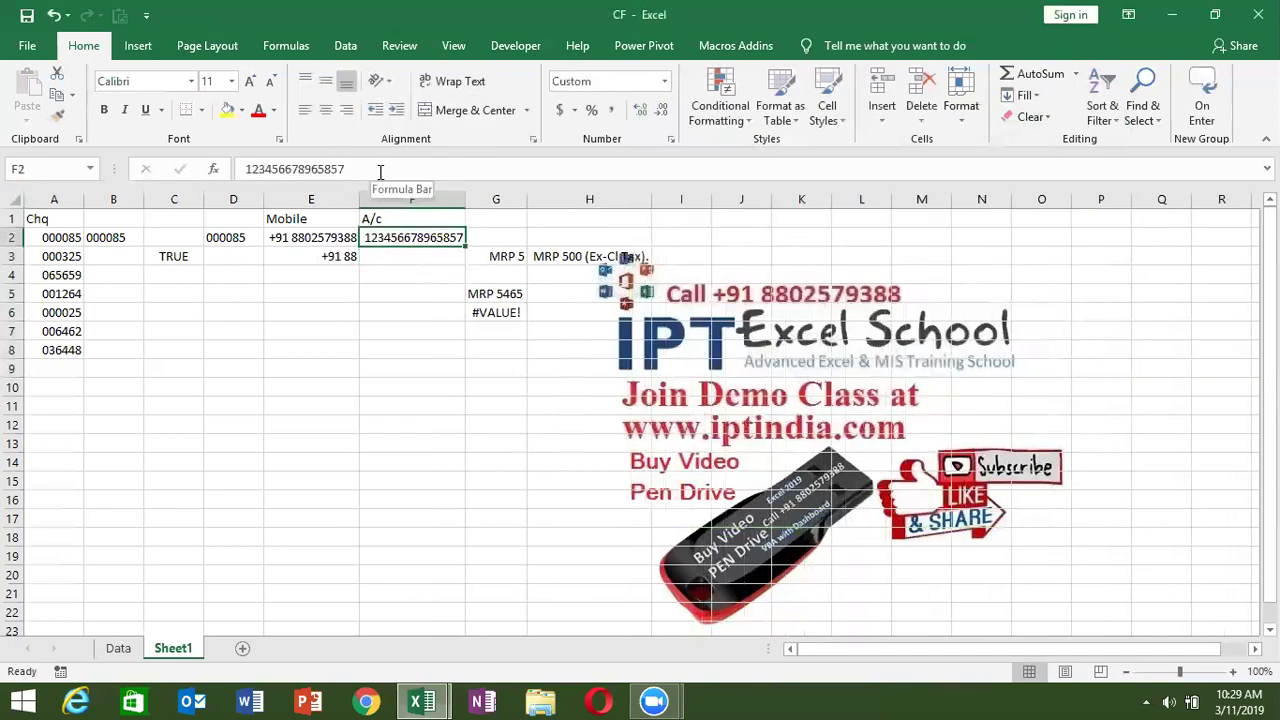
{"action": "double_click", "coordinate": [382, 171]}
{"action": "left_click", "coordinate": [382, 171]}
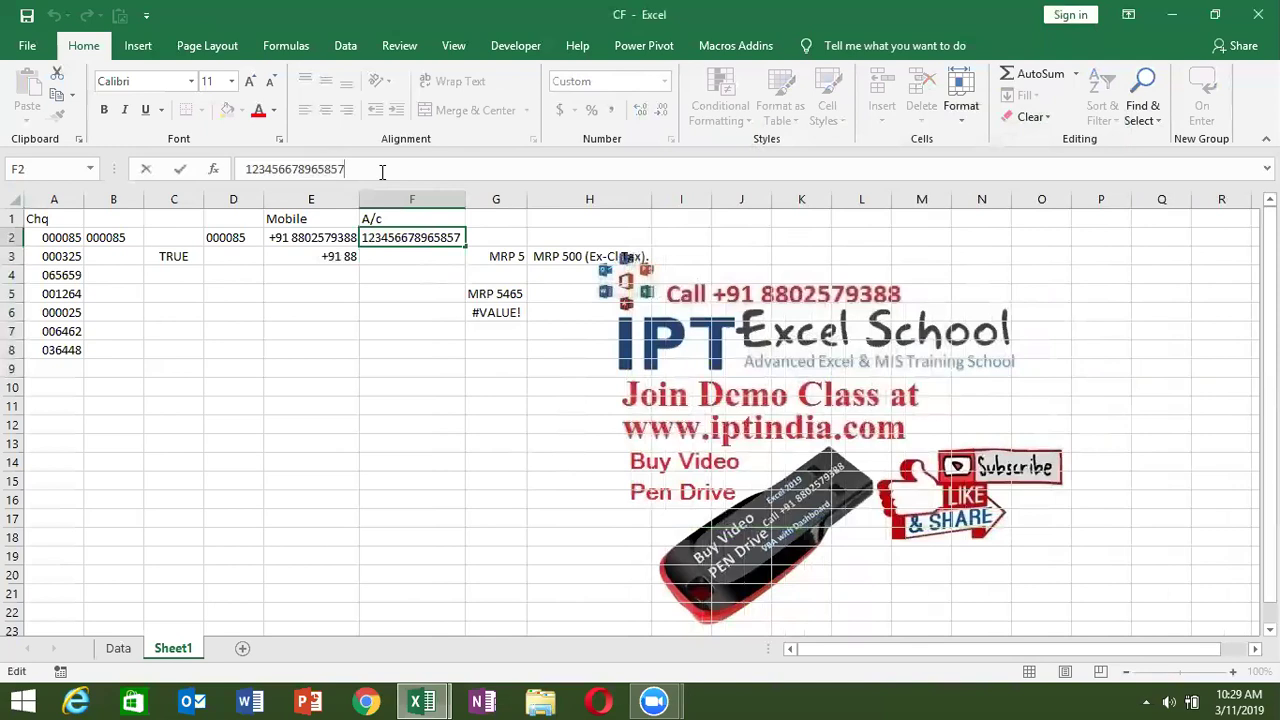
{"action": "type", "text": "0"}
{"action": "key", "text": "ctrl+Return"}
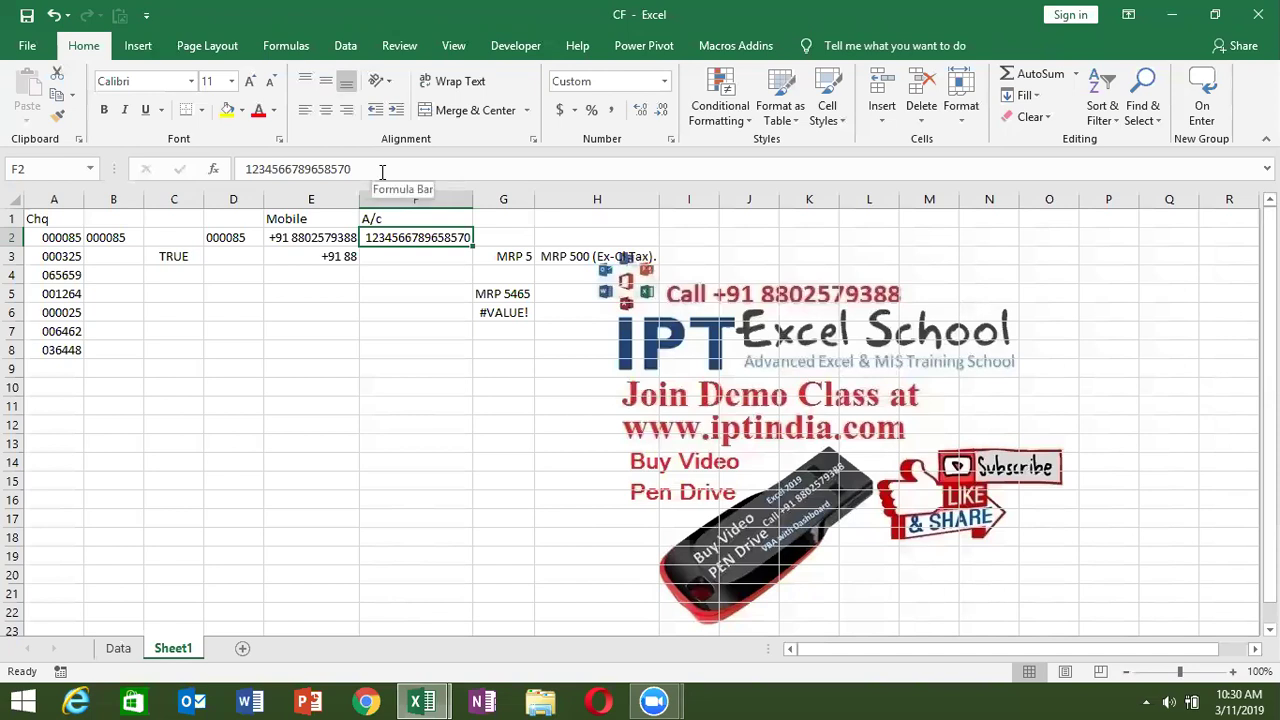
Enter a long account number in G2 with a leading apostrophe so it is stored as text
{"action": "key", "text": "Right"}
{"action": "type", "text": "'131315465464982132165216568"}
{"action": "key", "text": "Return"}
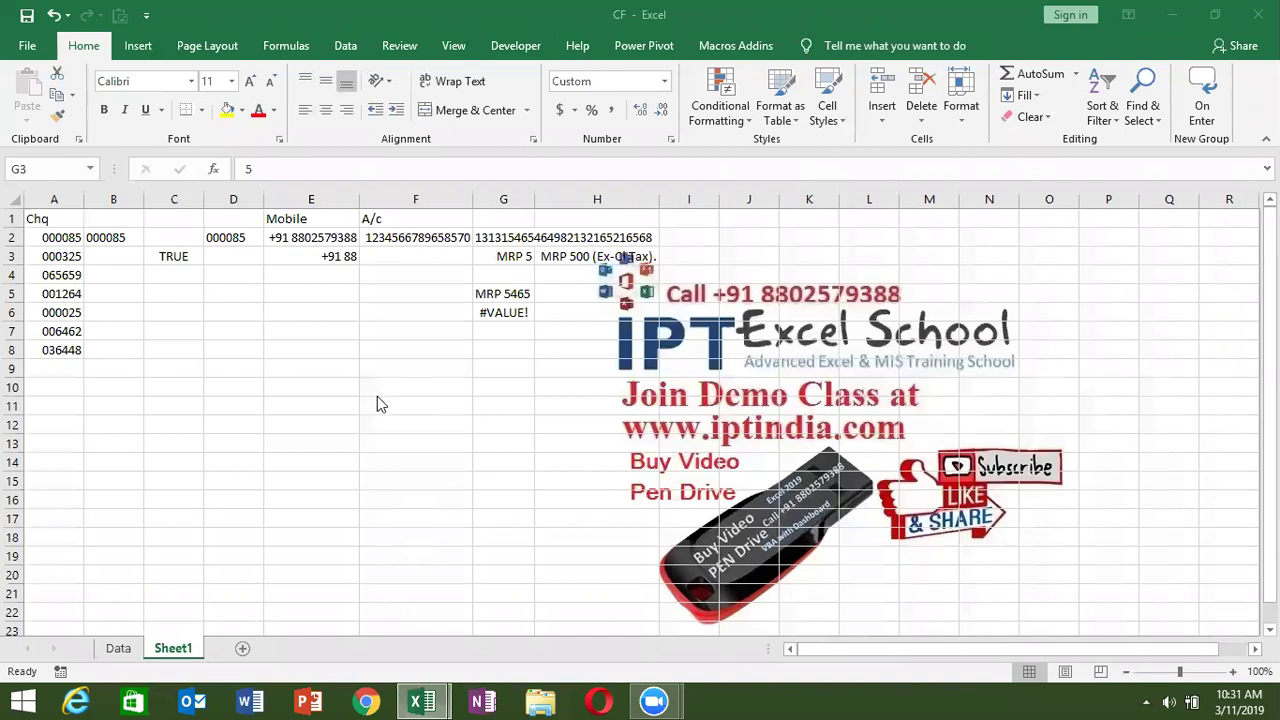
Insert a blank Sheet2, then return to the Sheet1 examples
{"action": "left_click", "coordinate": [243, 650]}
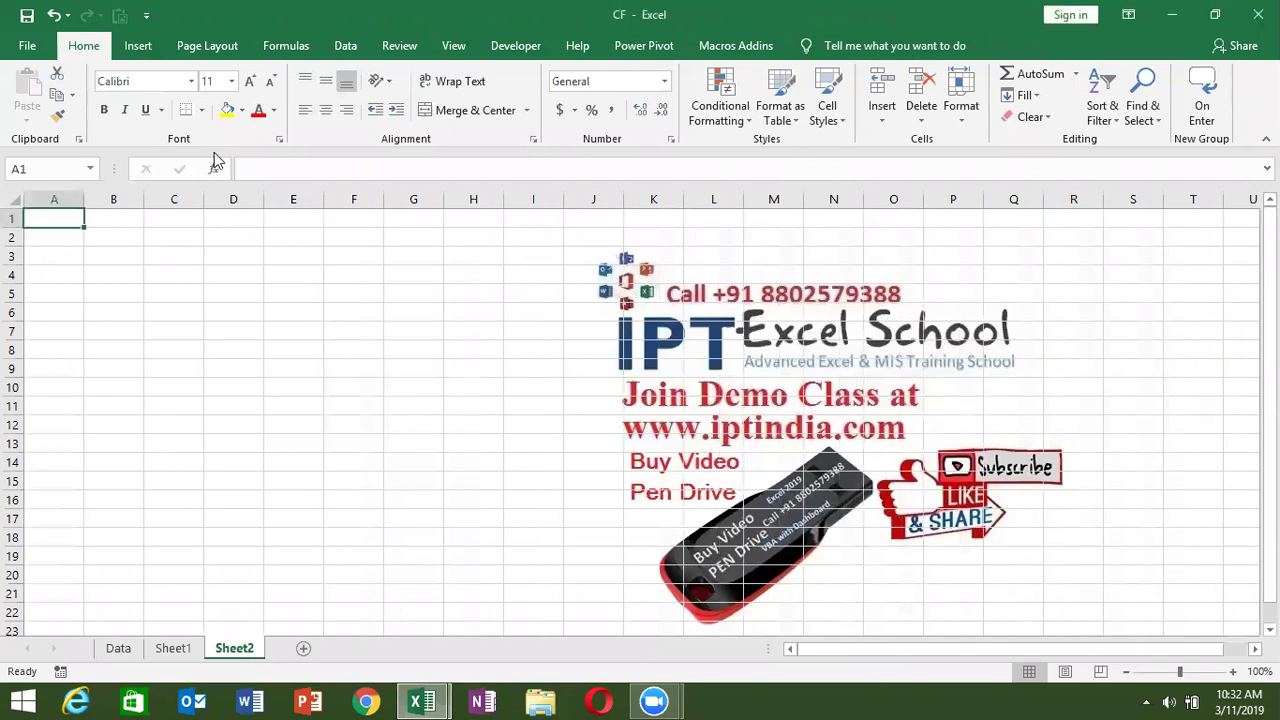
{"action": "left_click", "coordinate": [671, 140]}
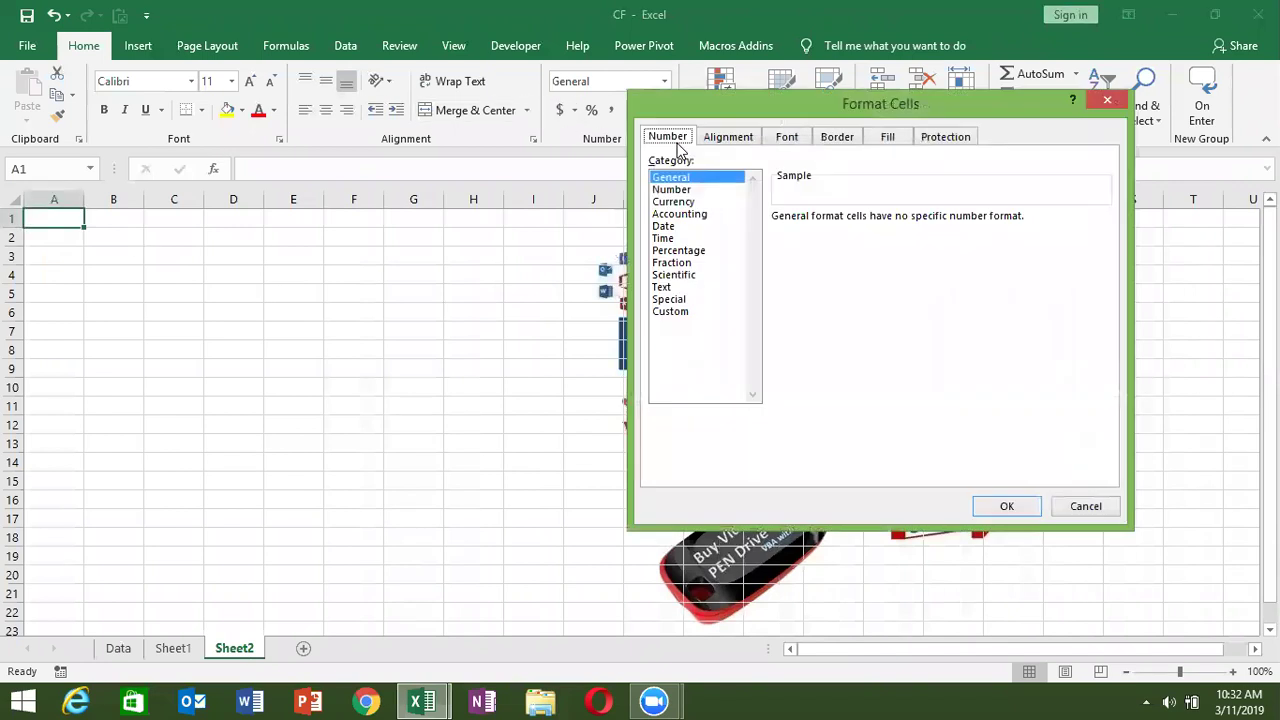
{"action": "key", "text": "Escape"}
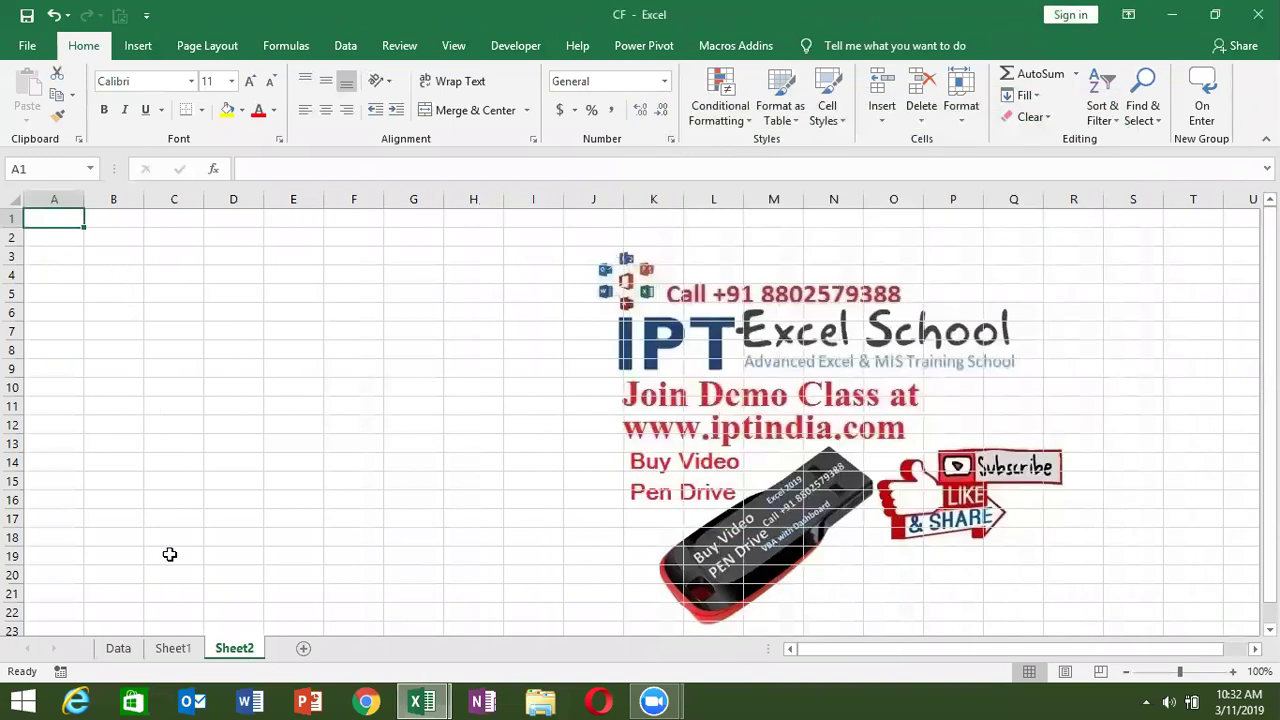
{"action": "left_click", "coordinate": [173, 649]}
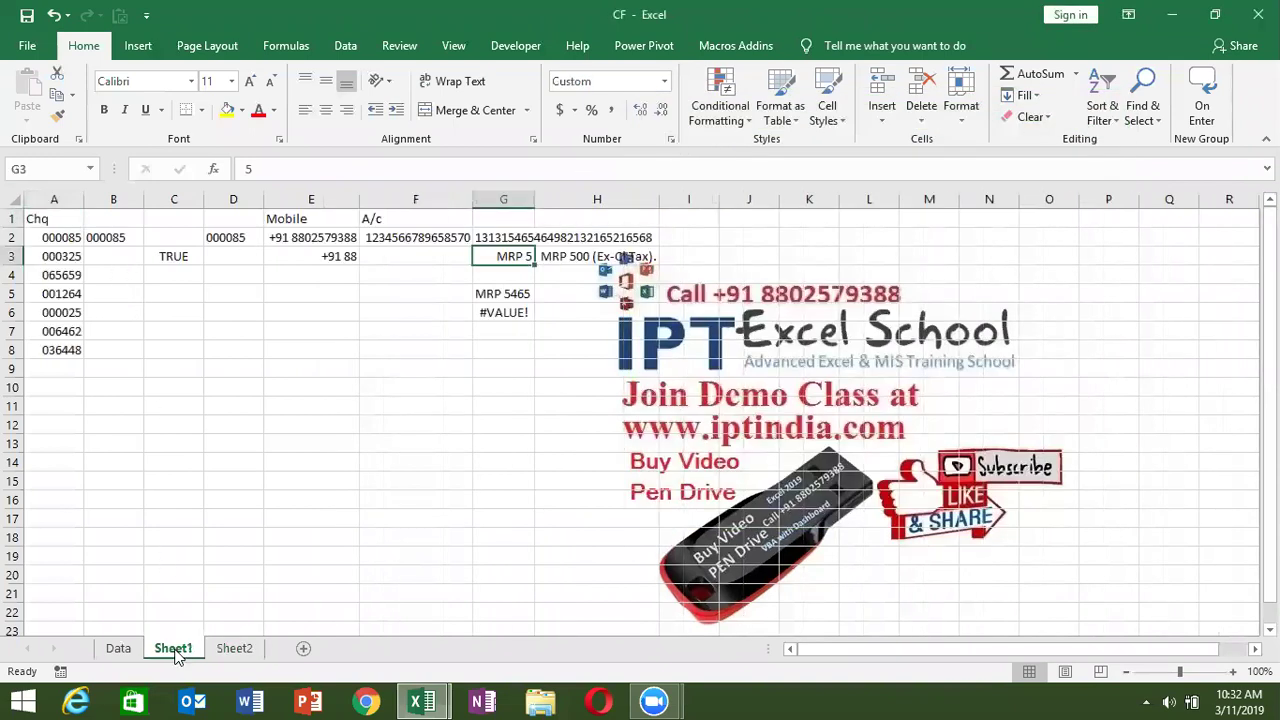
Enter 25000 in D11 and give it the custom format #,### with thousands separators
{"action": "left_click", "coordinate": [230, 406]}
{"action": "type", "text": "1"}
{"action": "key", "text": "BackSpace"}
{"action": "type", "text": "25000"}
{"action": "key", "text": "ctrl+Return"}
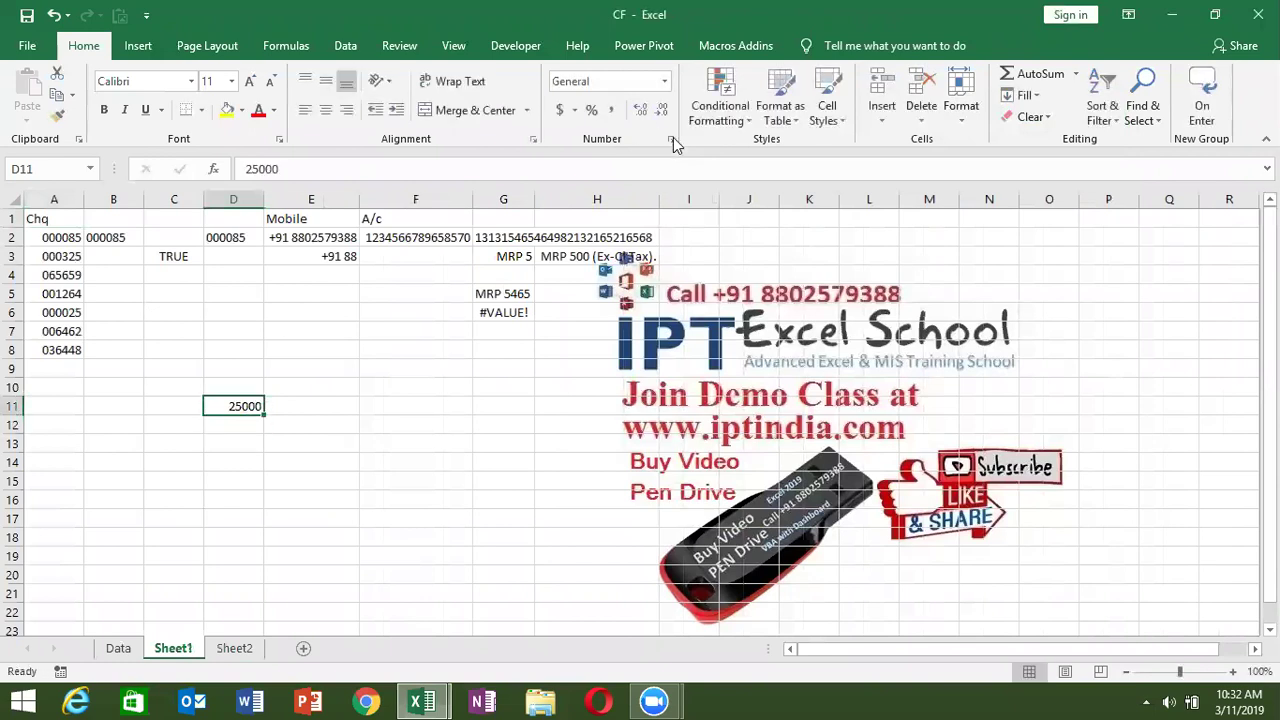
{"action": "left_click", "coordinate": [671, 140]}
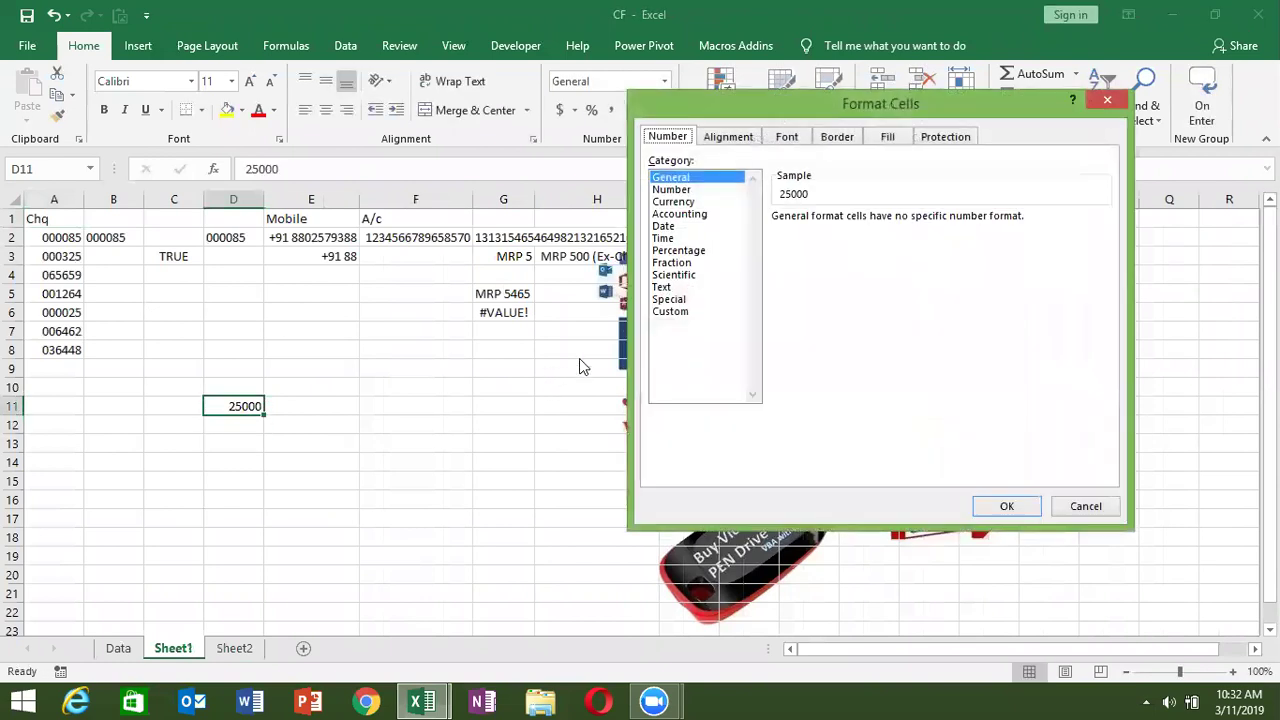
{"action": "left_click", "coordinate": [672, 312]}
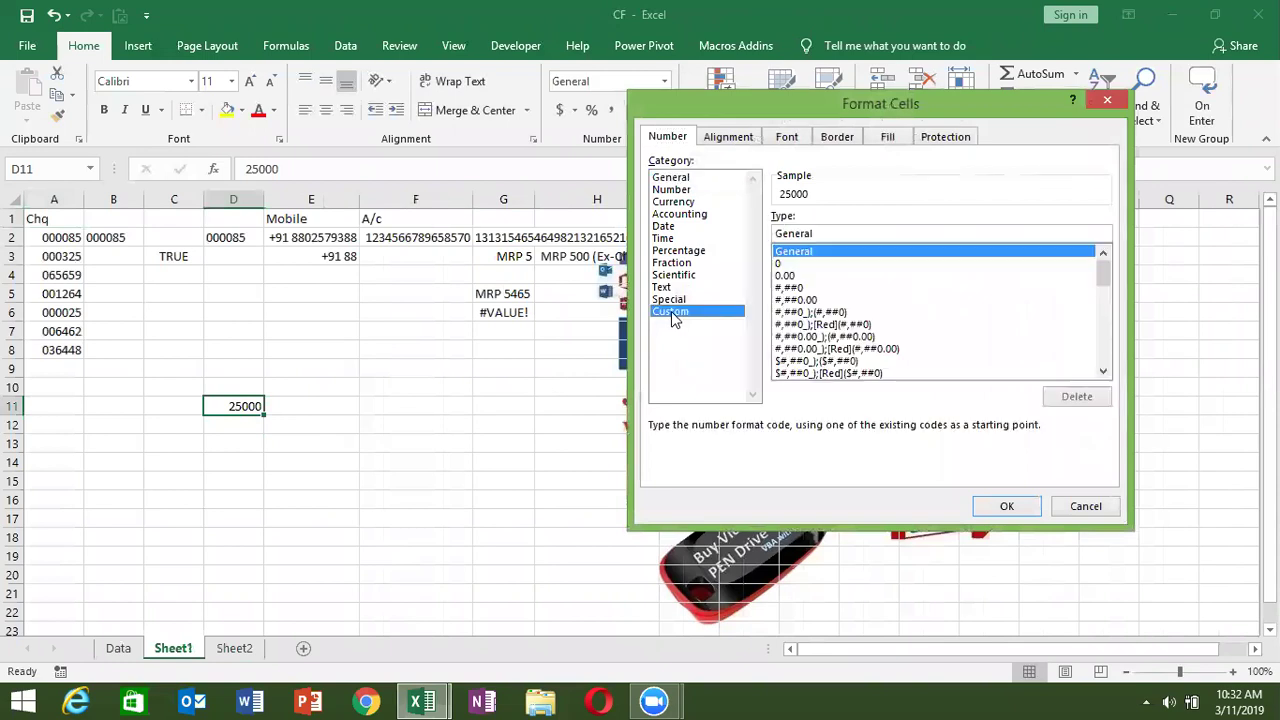
{"action": "double_click", "coordinate": [789, 234]}
{"action": "type", "text": "#,###"}
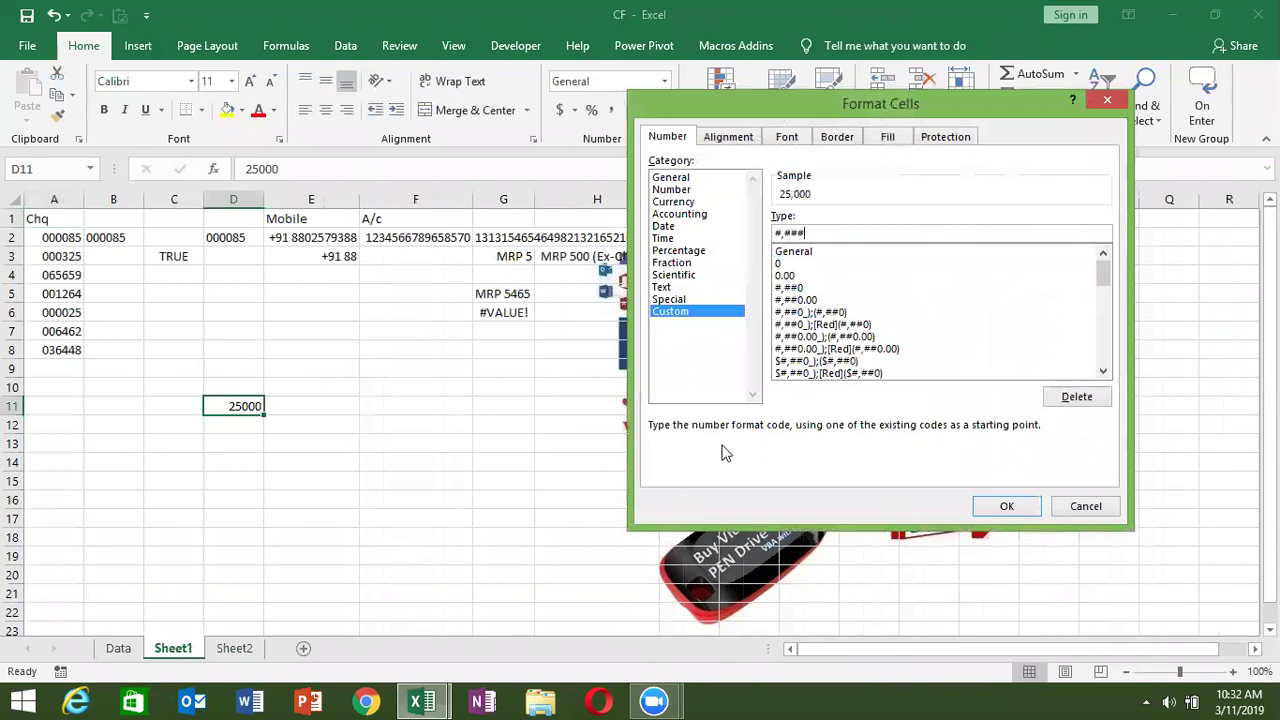
{"action": "key", "text": "Return"}
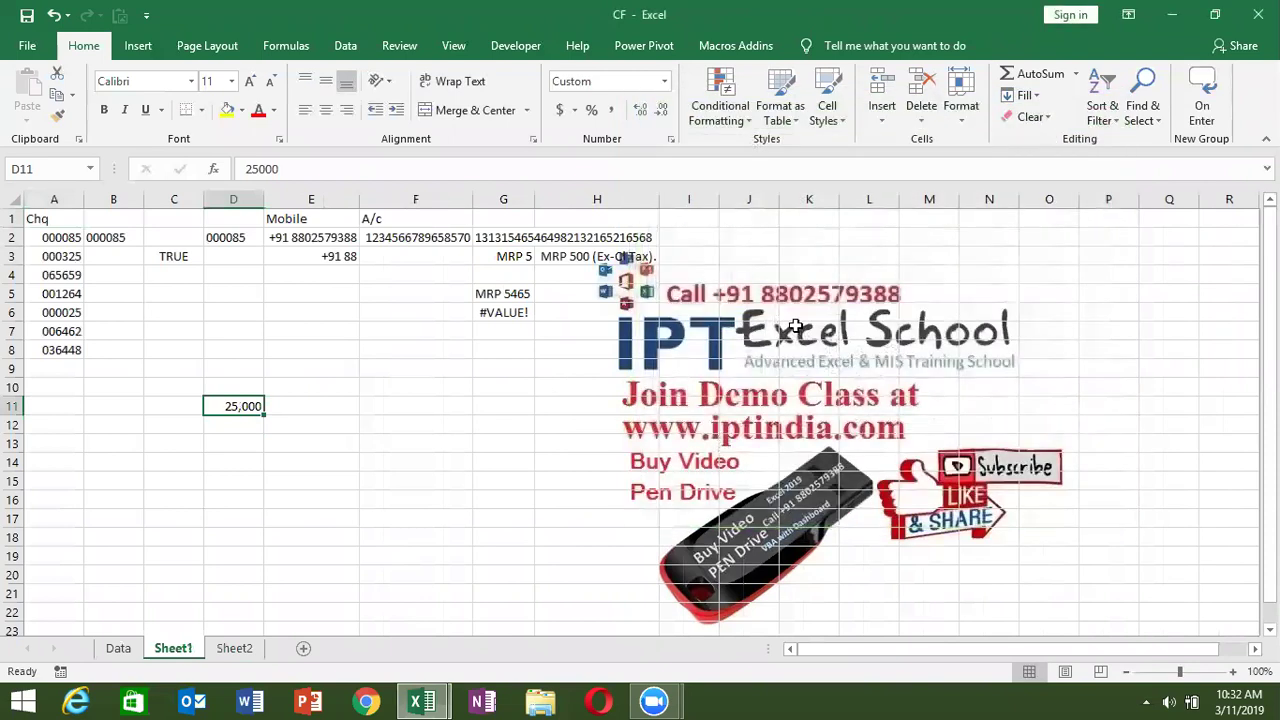
Change D11's format to #, "K" so its value displays in thousands with a K suffix
{"action": "left_click", "coordinate": [672, 137]}
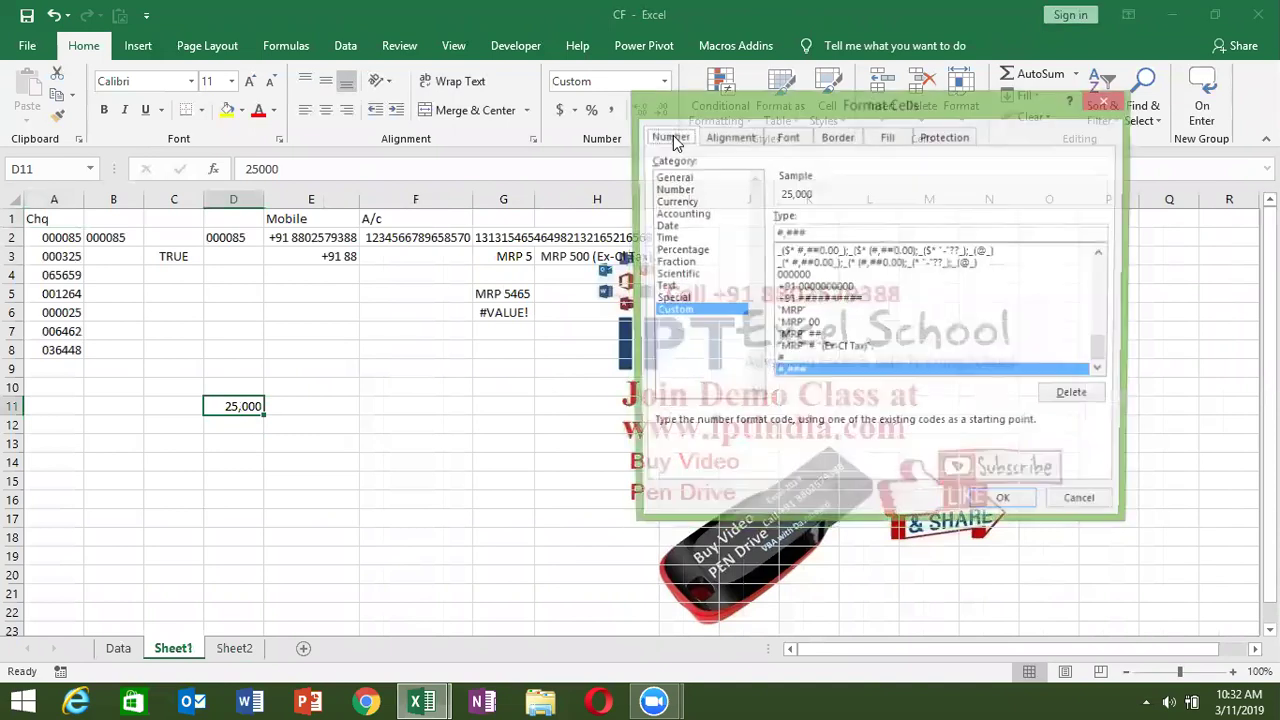
{"action": "left_click_drag", "start_coordinate": [783, 232], "coordinate": [831, 232]}
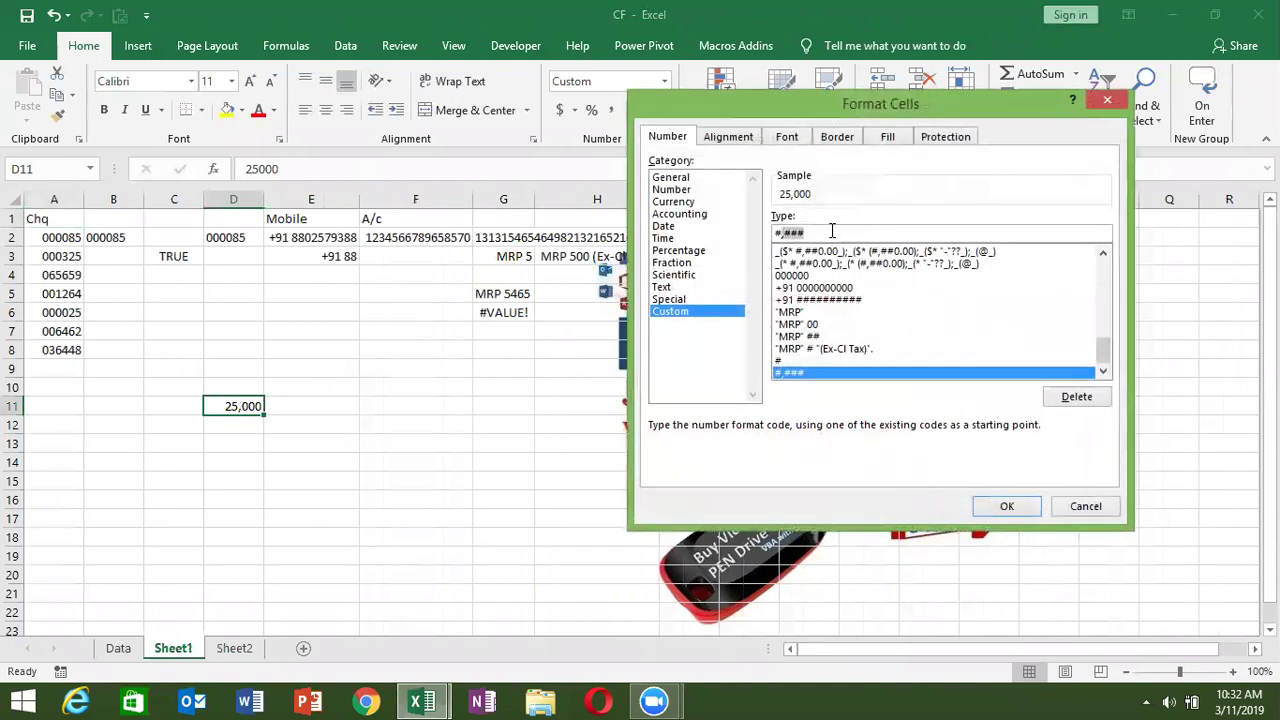
{"action": "key", "text": "BackSpace"}
{"action": "type", "text": "\"K\""}
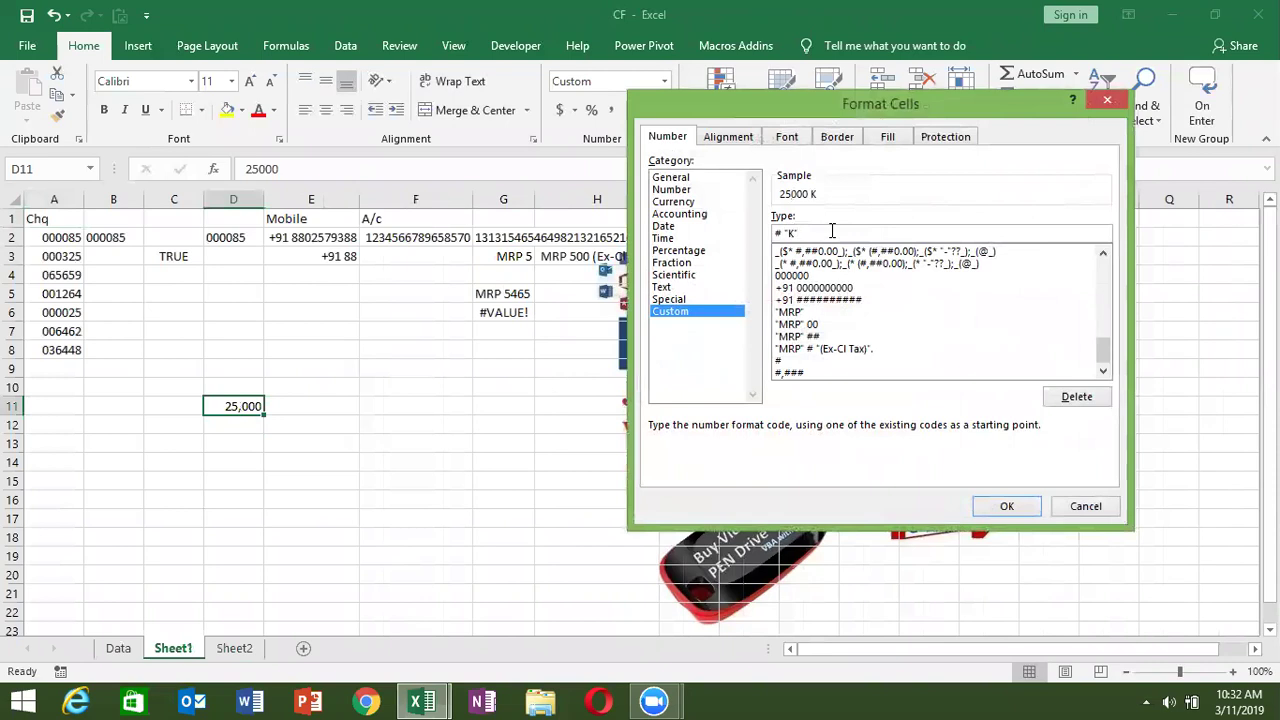
{"action": "key", "text": "BackSpace"}
{"action": "key", "text": "BackSpace"}
{"action": "key", "text": "BackSpace"}
{"action": "key", "text": "BackSpace"}
{"action": "type", "text": ", \""}
{"action": "type", "text": "K\""}
{"action": "key", "text": "Return"}
Set D11 to 26000 and enter the formula =D11+1000 in D12
{"action": "type", "text": "26000"}
{"action": "key", "text": "Return"}
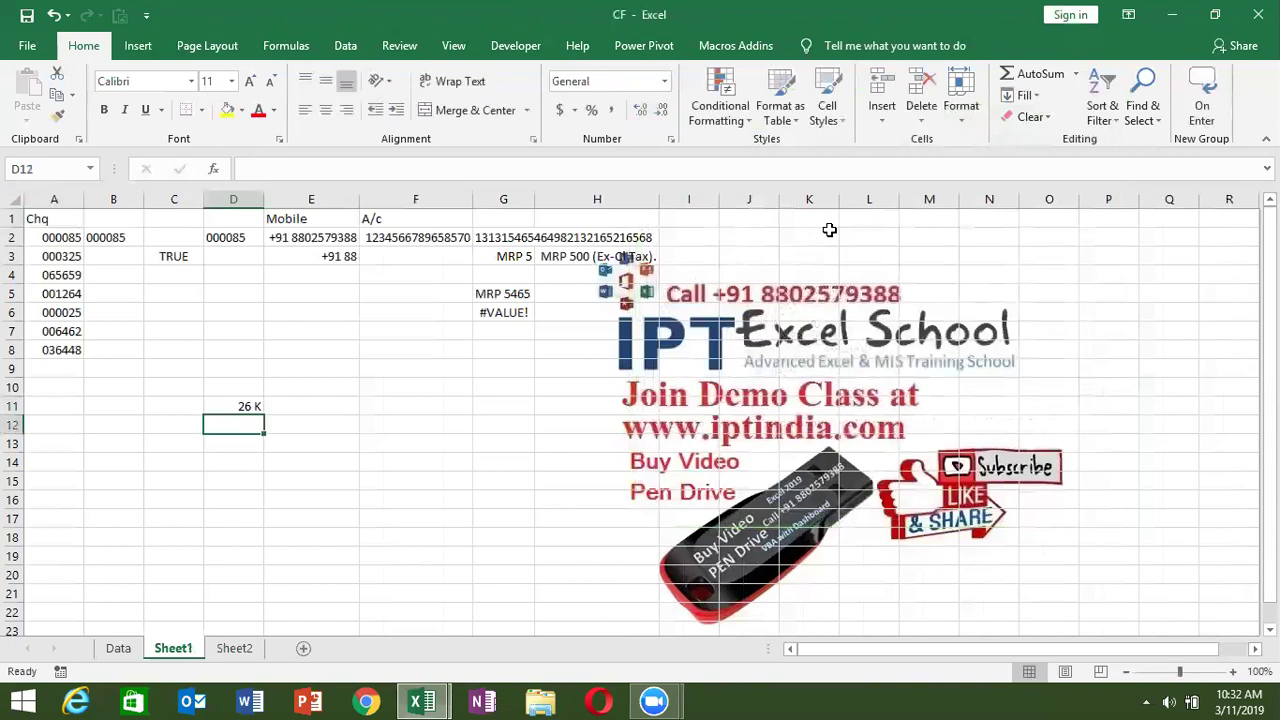
{"action": "type", "text": "="}
{"action": "key", "text": "Up"}
{"action": "type", "text": "+"}
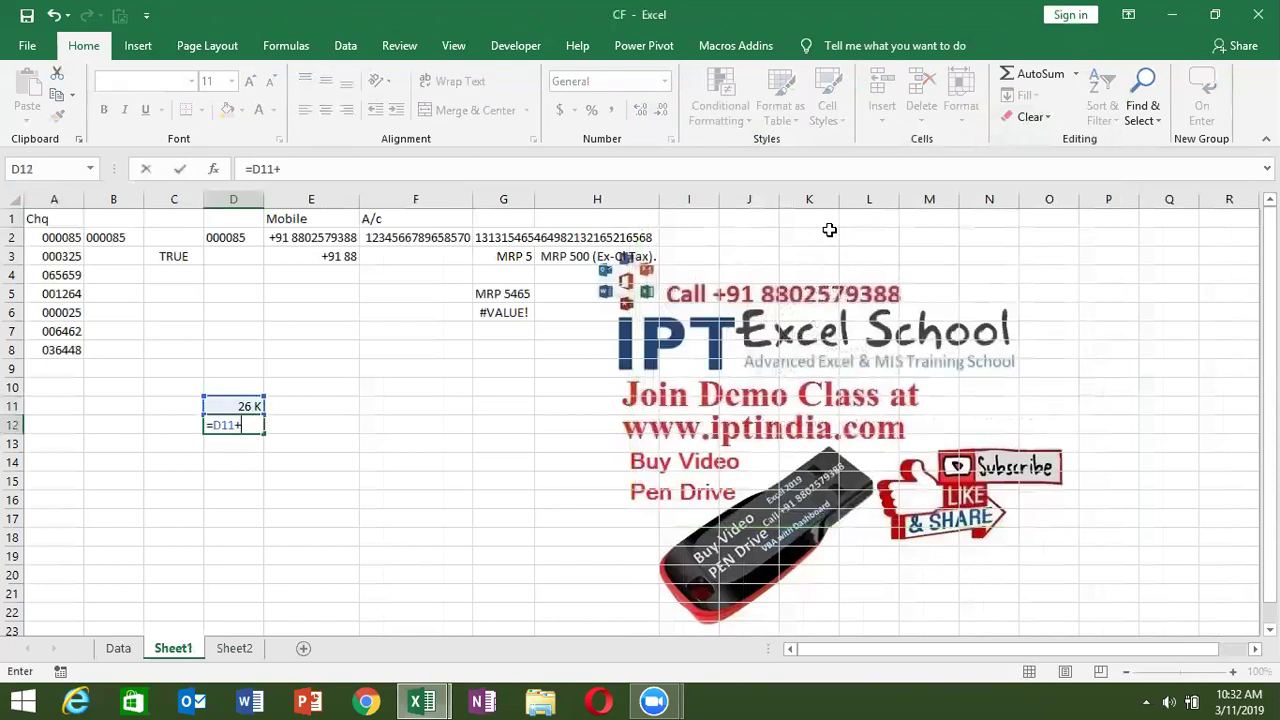
{"action": "type", "text": "1000"}
{"action": "key", "text": "Return"}
{"action": "key", "text": "Up"}
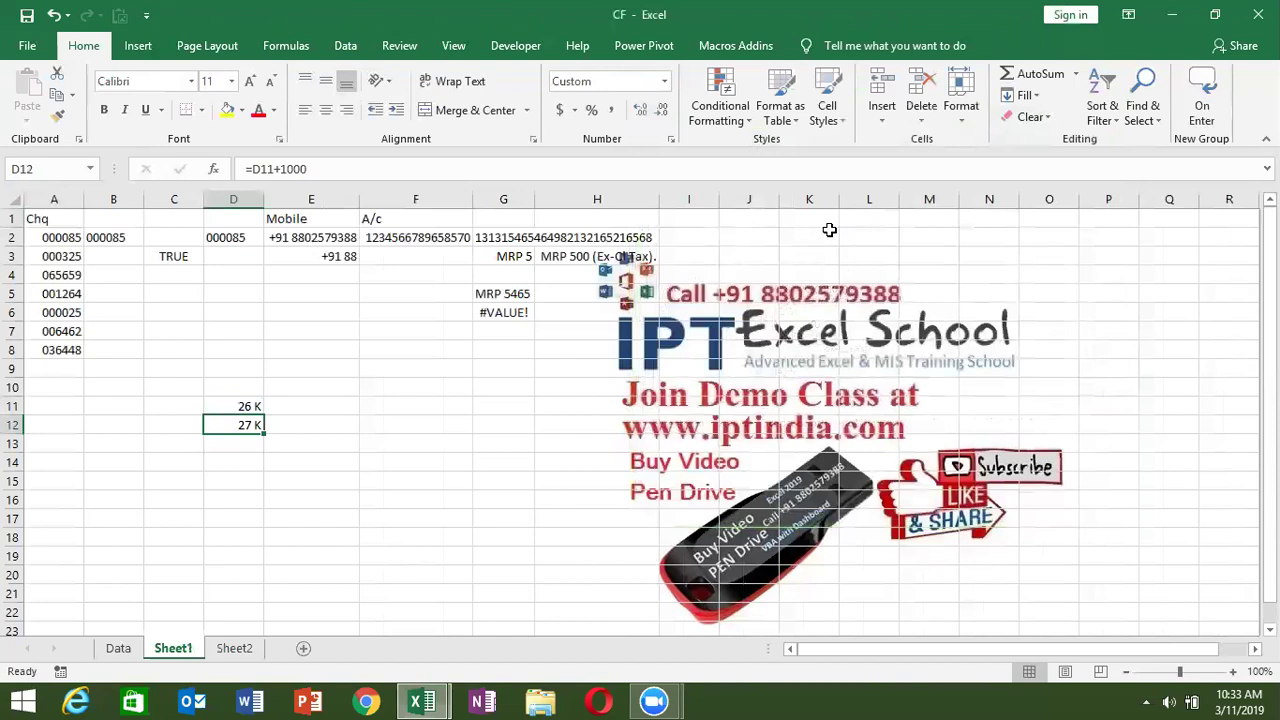
Change D11 to 10000, then to 100000, so it shows 100 K
{"action": "key", "text": "Up"}
{"action": "type", "text": "10000"}
{"action": "key", "text": "Return"}
{"action": "key", "text": "Up"}
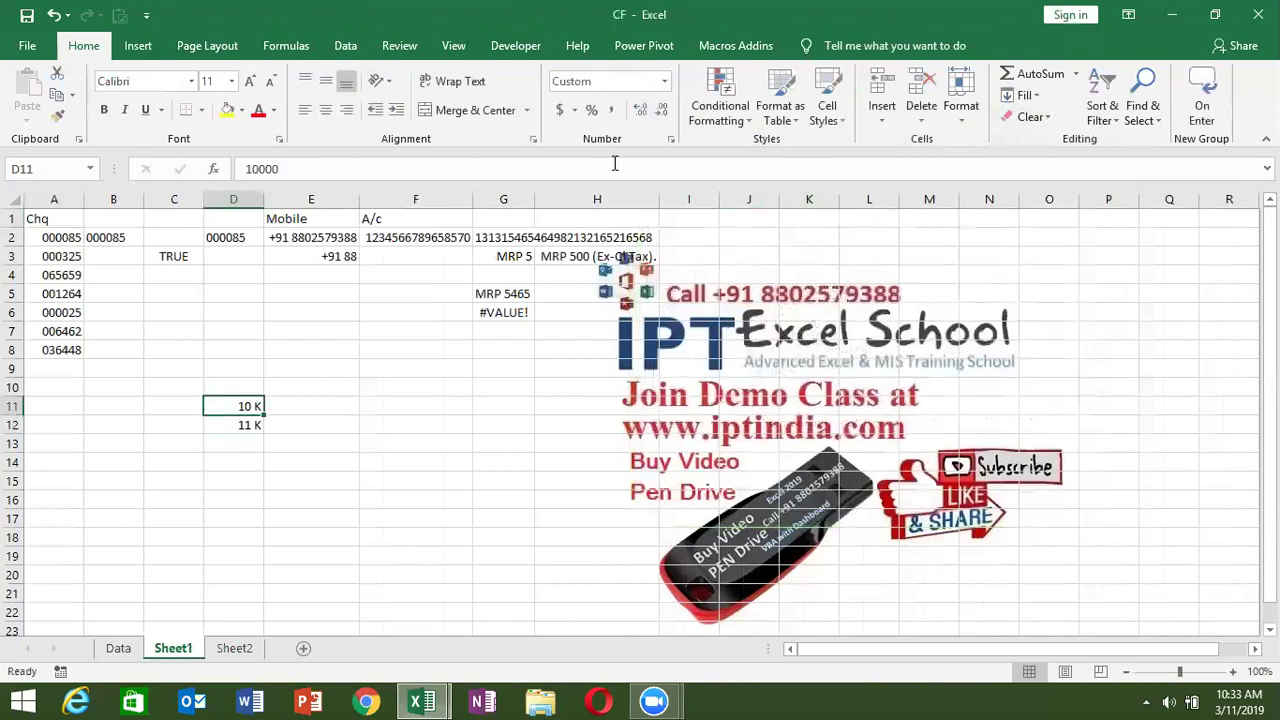
{"action": "left_click", "coordinate": [615, 163]}
{"action": "type", "text": "0"}
{"action": "key", "text": "Return"}
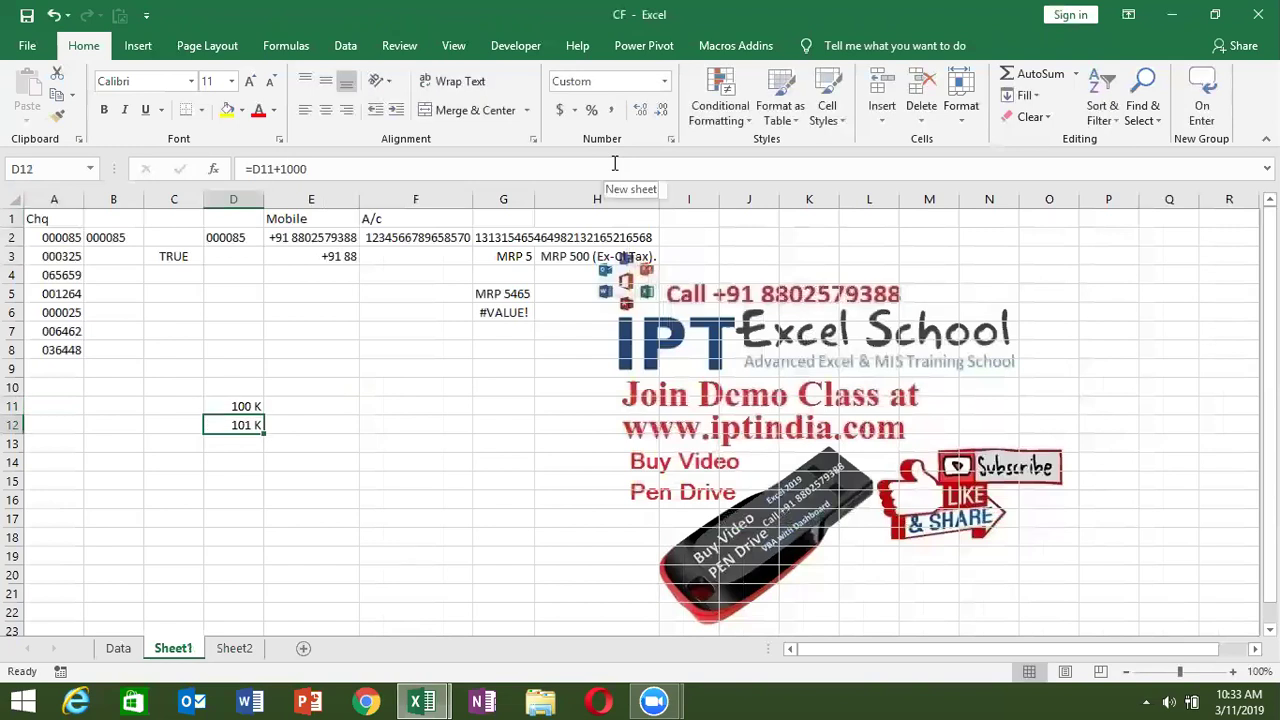
{"action": "key", "text": "Up"}
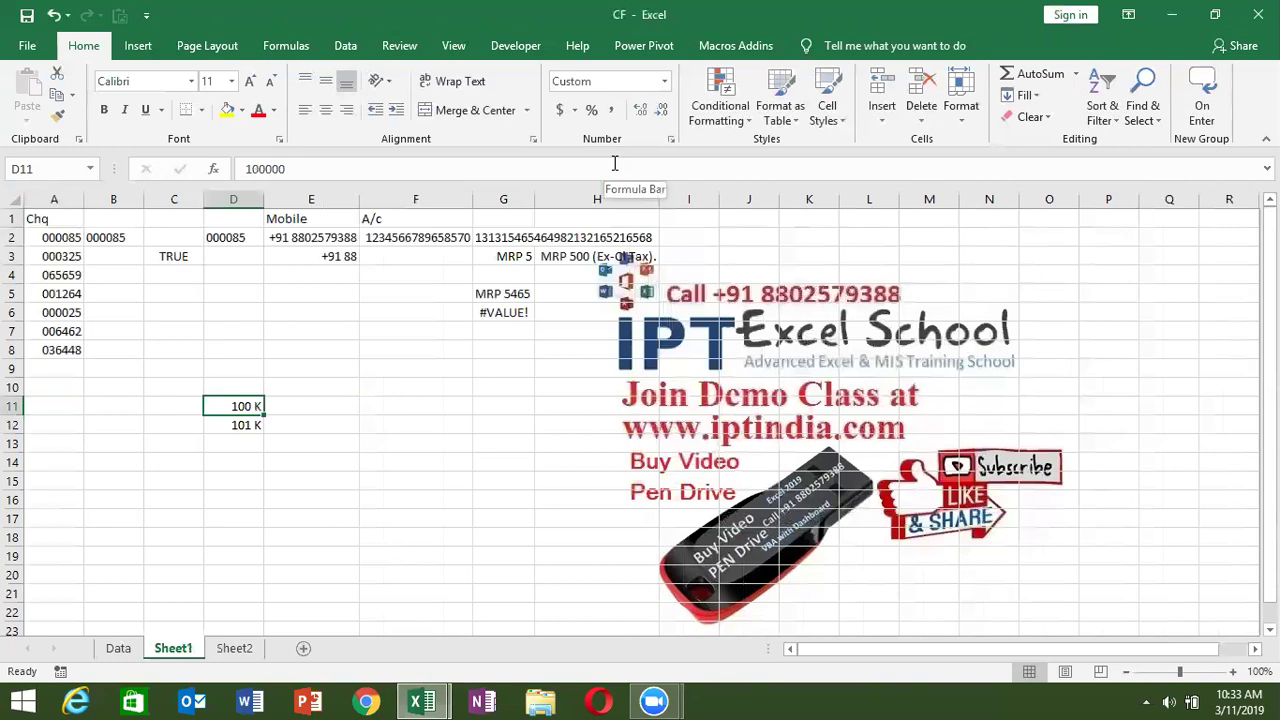
{"action": "left_click", "coordinate": [344, 402]}
{"action": "type", "text": "25363323562"}
{"action": "key", "text": "Return"}
Give E11 the custom millions format 0.00,, with two decimals
{"action": "left_click", "coordinate": [344, 401]}
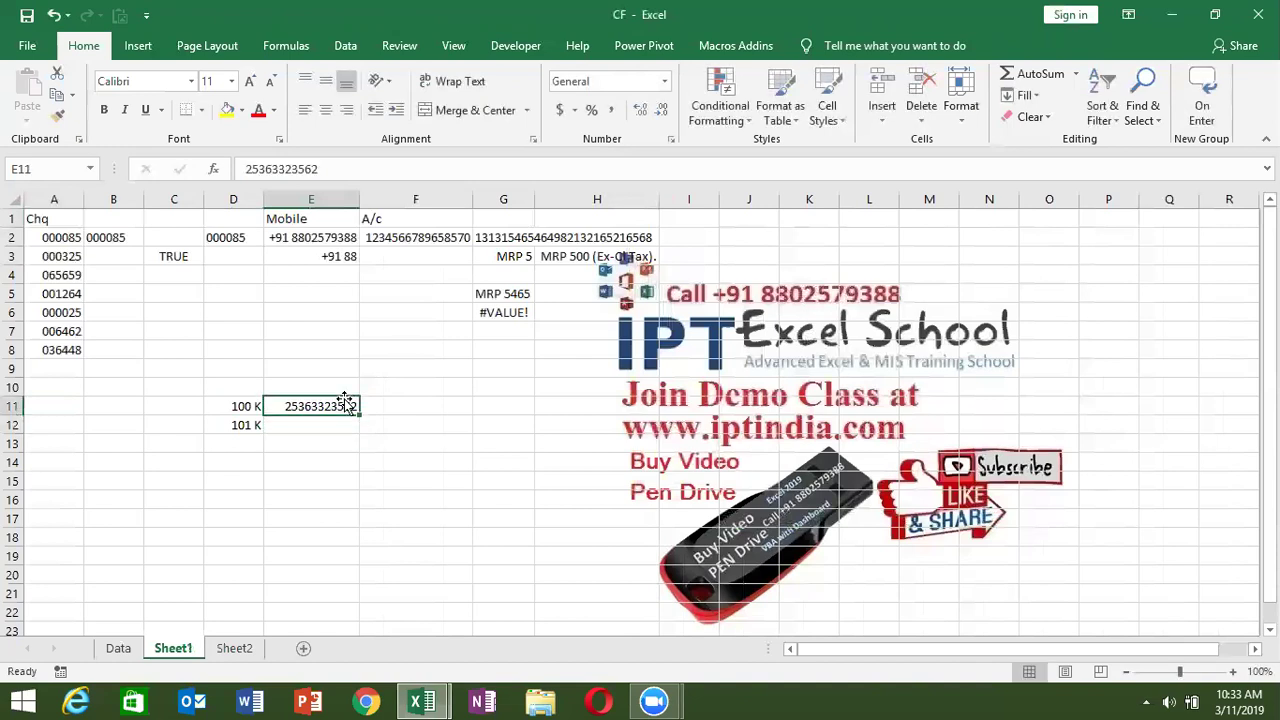
{"action": "left_click", "coordinate": [671, 145]}
{"action": "left_click", "coordinate": [686, 313]}
{"action": "left_click_drag", "start_coordinate": [824, 232], "coordinate": [727, 243]}
{"action": "type", "text": "0.00,,"}
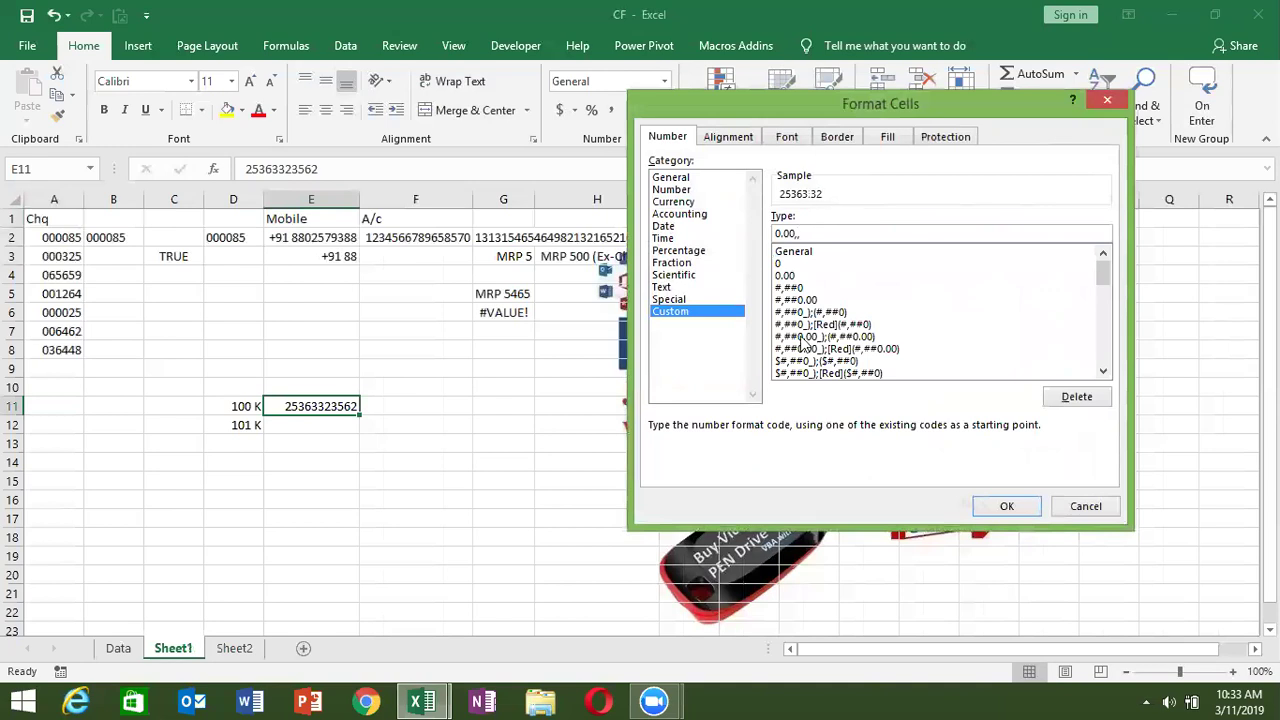
{"action": "left_click", "coordinate": [1016, 512]}
Shorten E11's number to 25363323 by dropping its last digit
{"action": "left_click", "coordinate": [318, 169]}
{"action": "key", "text": "BackSpace"}
{"action": "key", "text": "BackSpace"}
{"action": "key", "text": "BackSpace"}
{"action": "key", "text": "Return"}
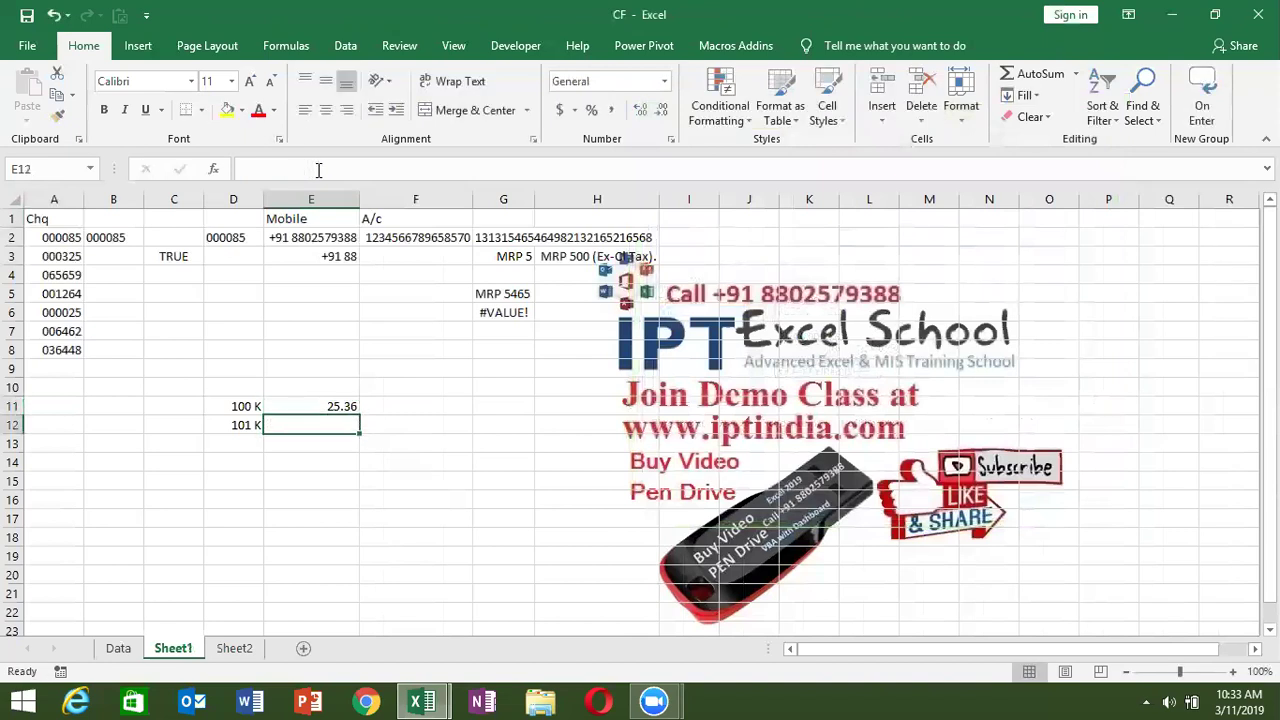
{"action": "key", "text": "Up"}
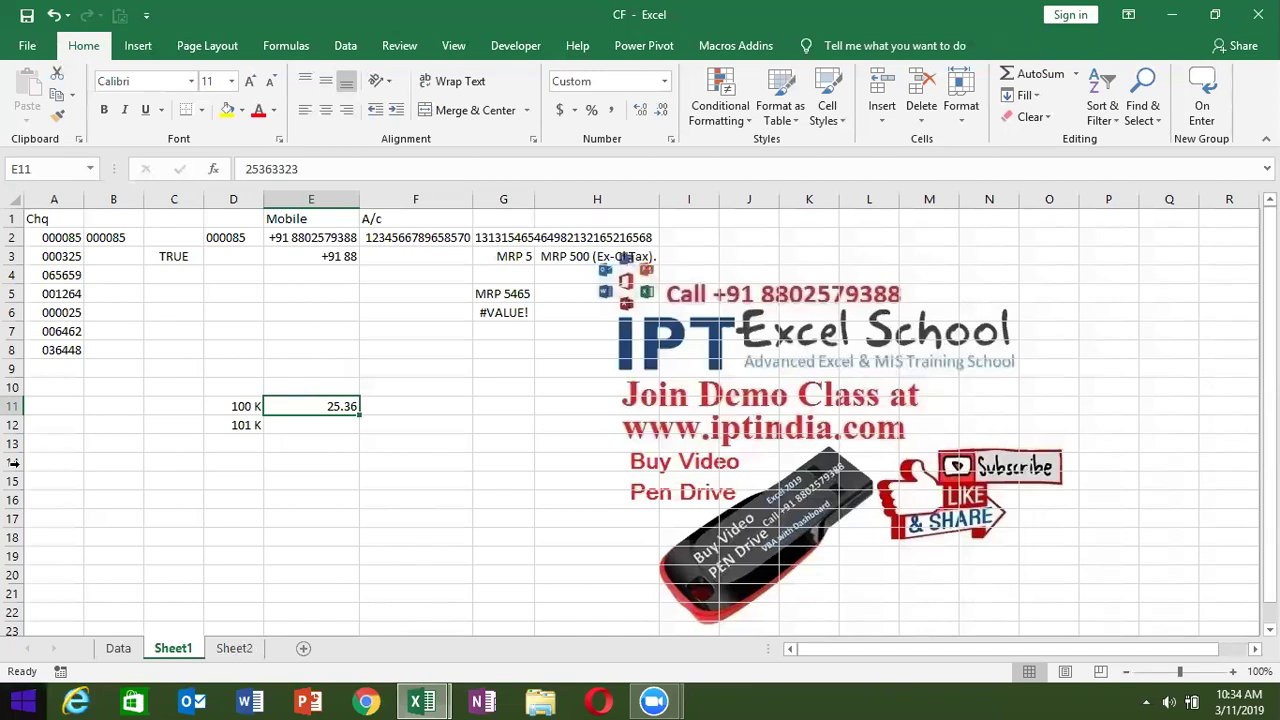
Enter the date 3/11 in cell B15
{"action": "left_click", "coordinate": [134, 477]}
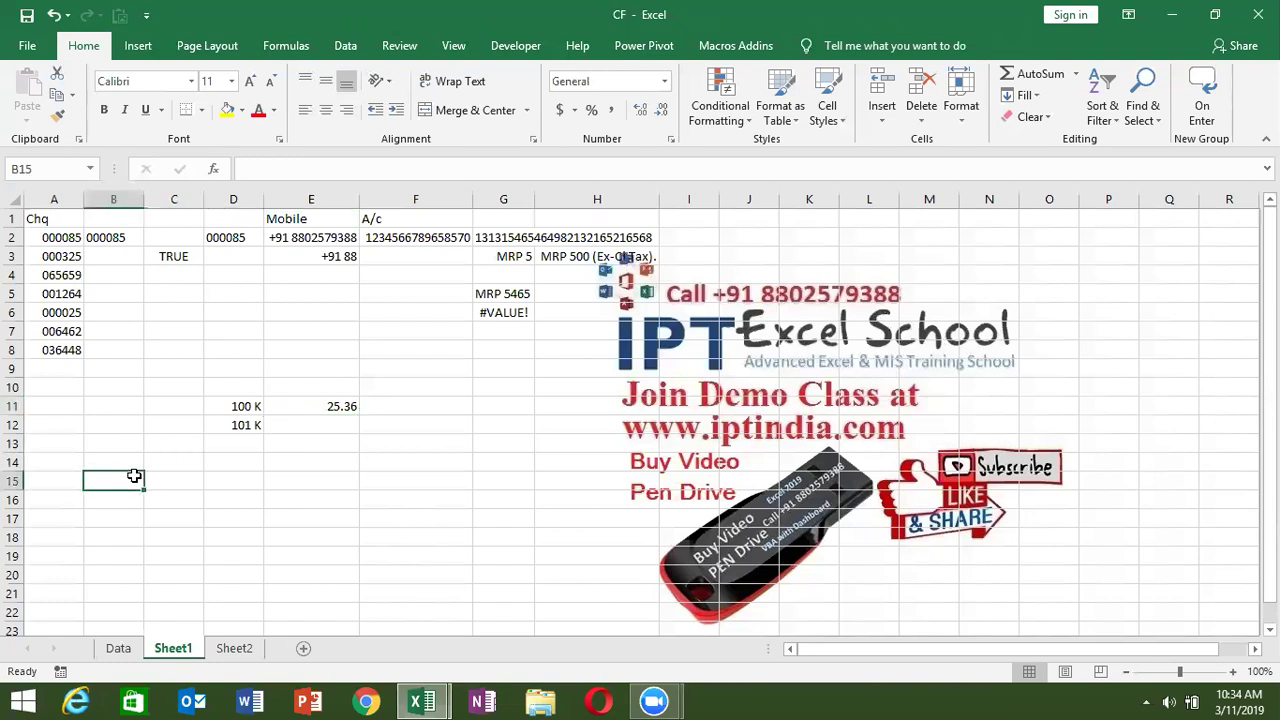
{"action": "type", "text": "3/11"}
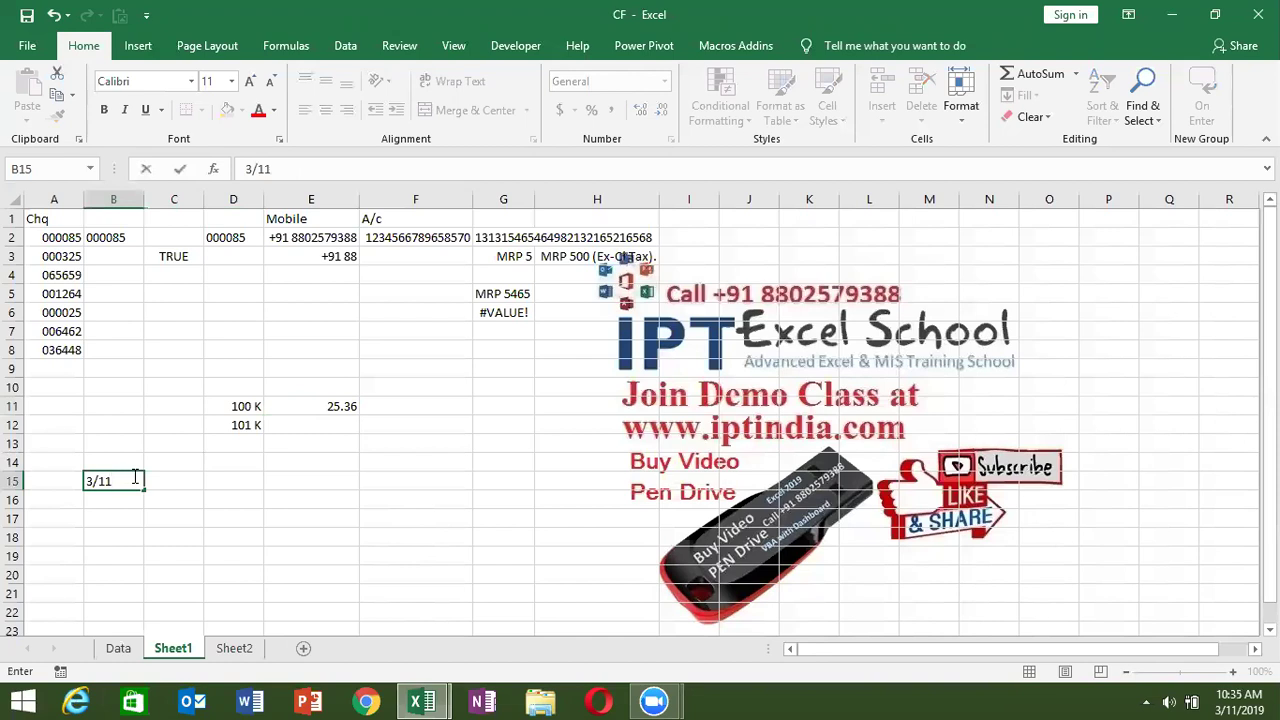
{"action": "key", "text": "Return"}
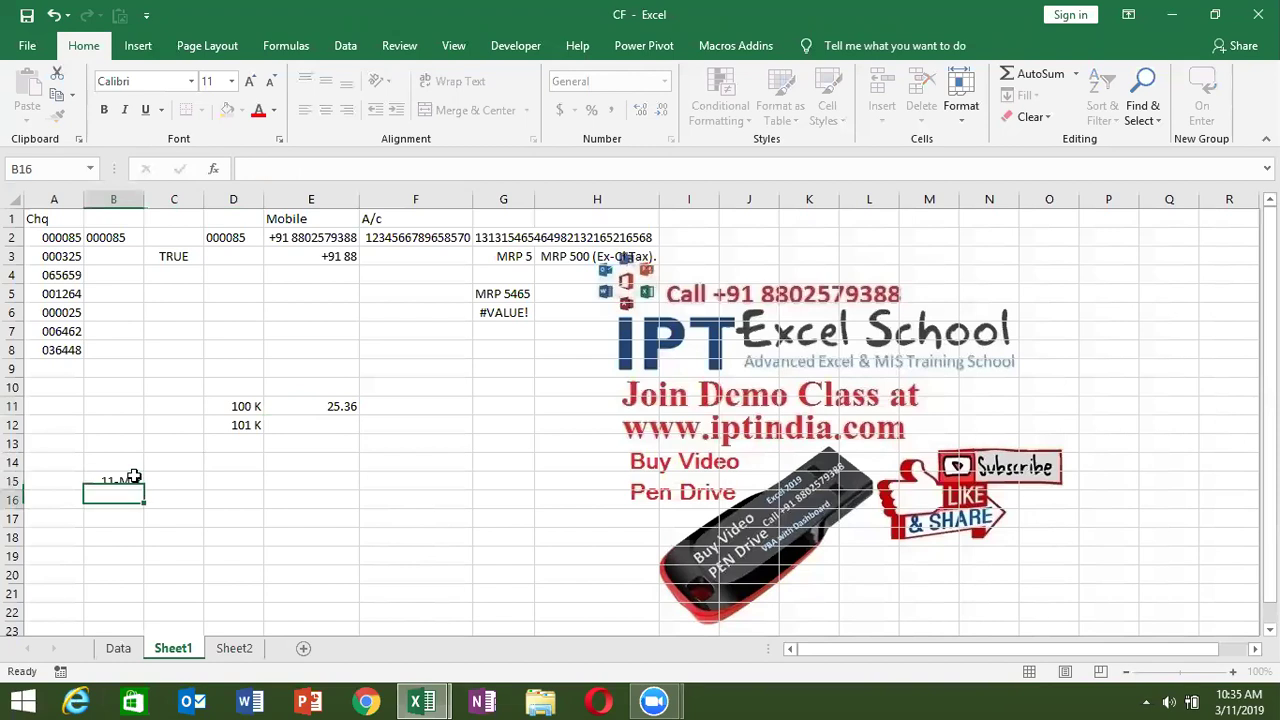
Format B15's date so it displays as 2019-03-11
{"action": "left_click", "coordinate": [133, 477]}
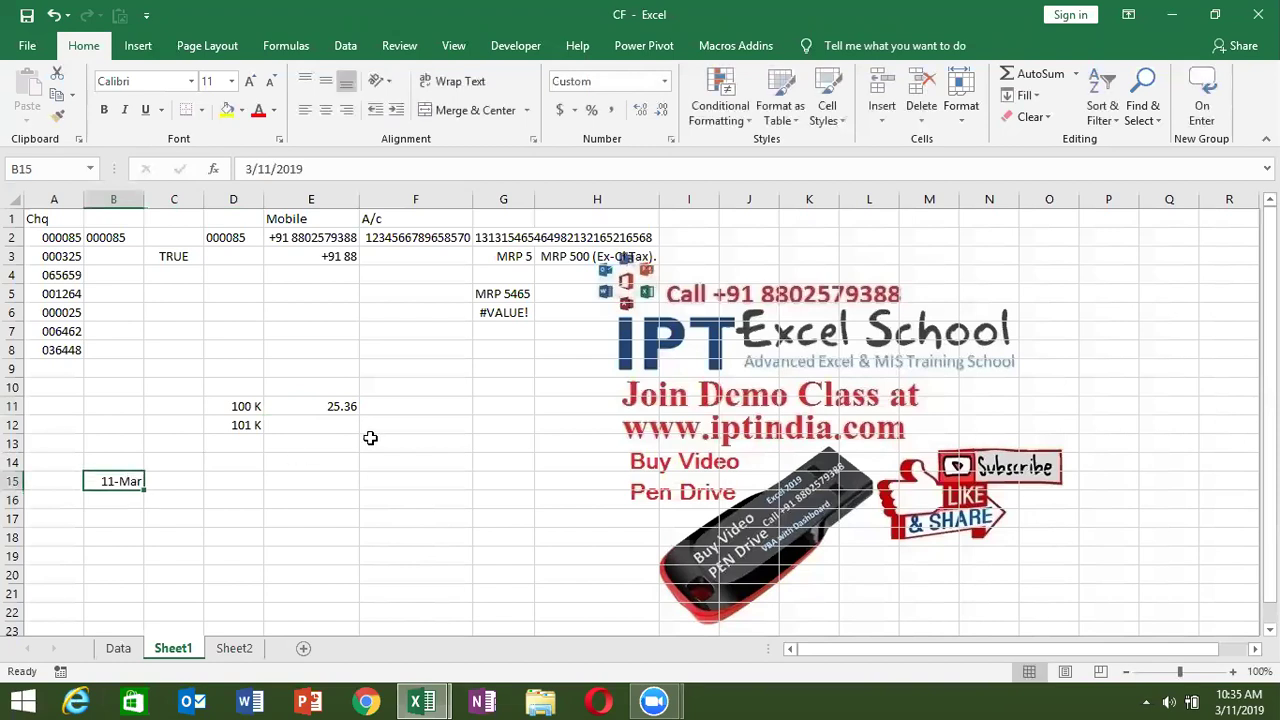
{"action": "key", "text": "ctrl+shift+3"}
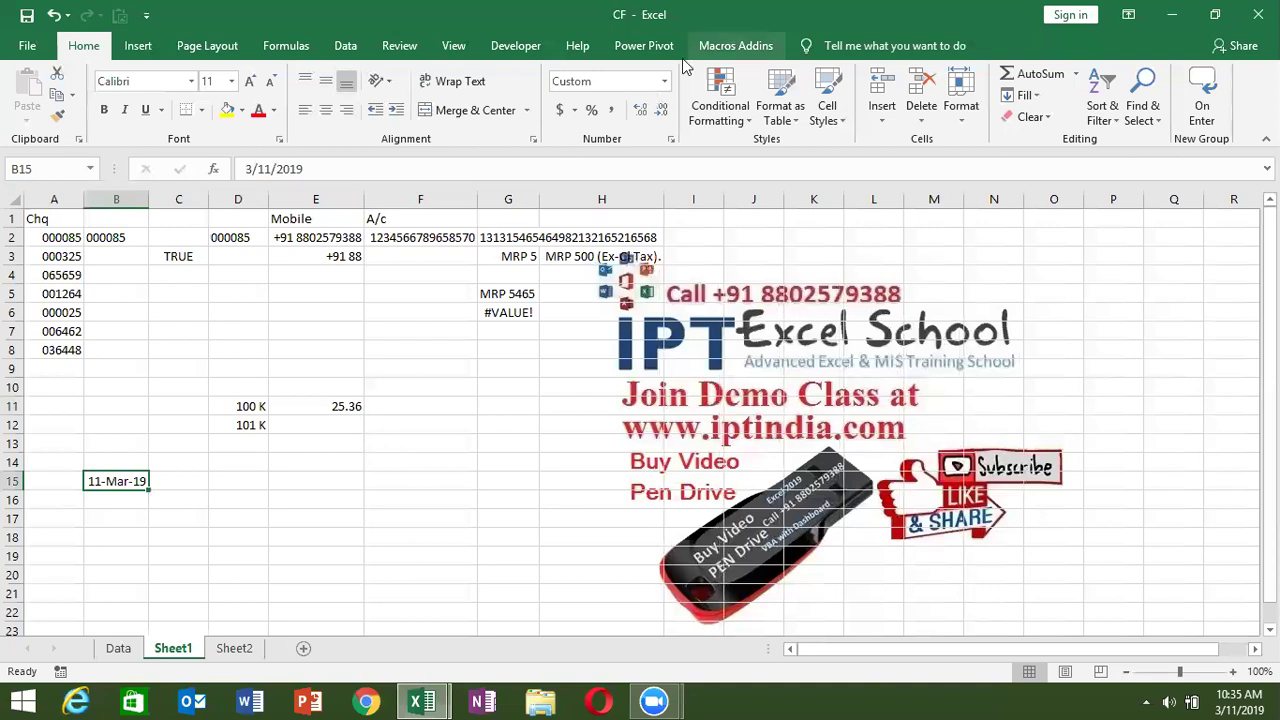
{"action": "left_click", "coordinate": [665, 84]}
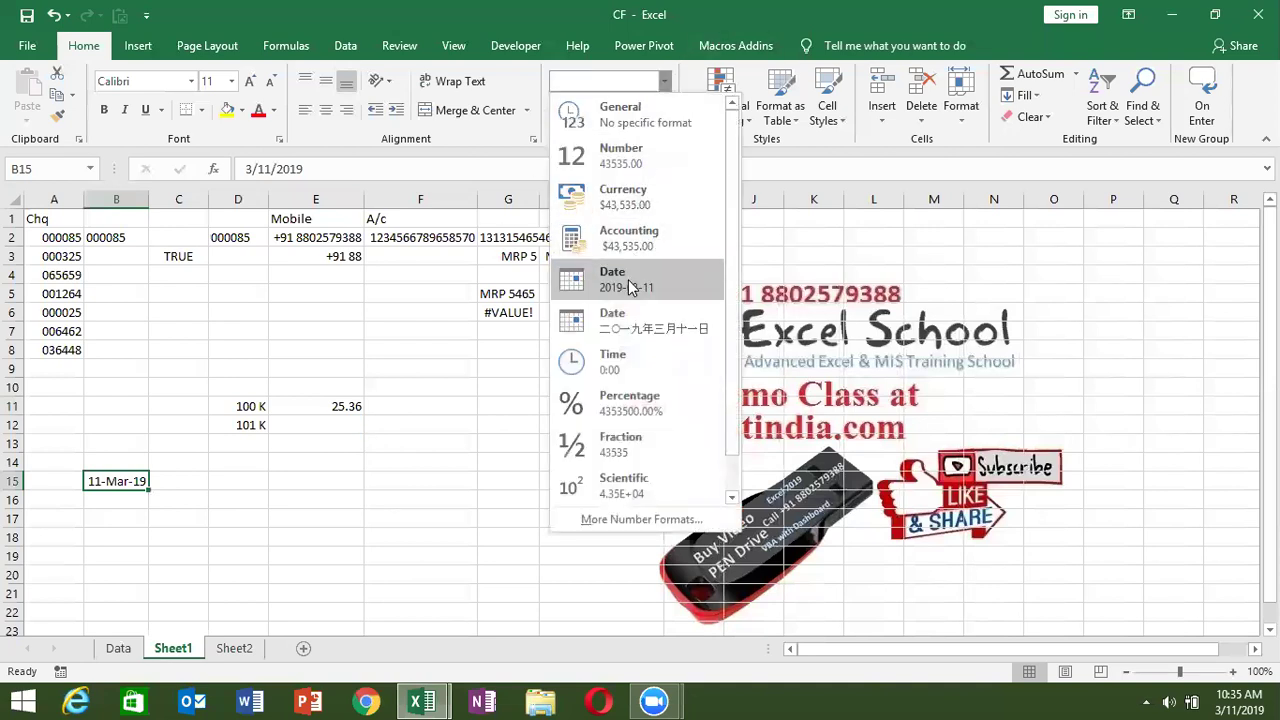
{"action": "left_click", "coordinate": [630, 287]}
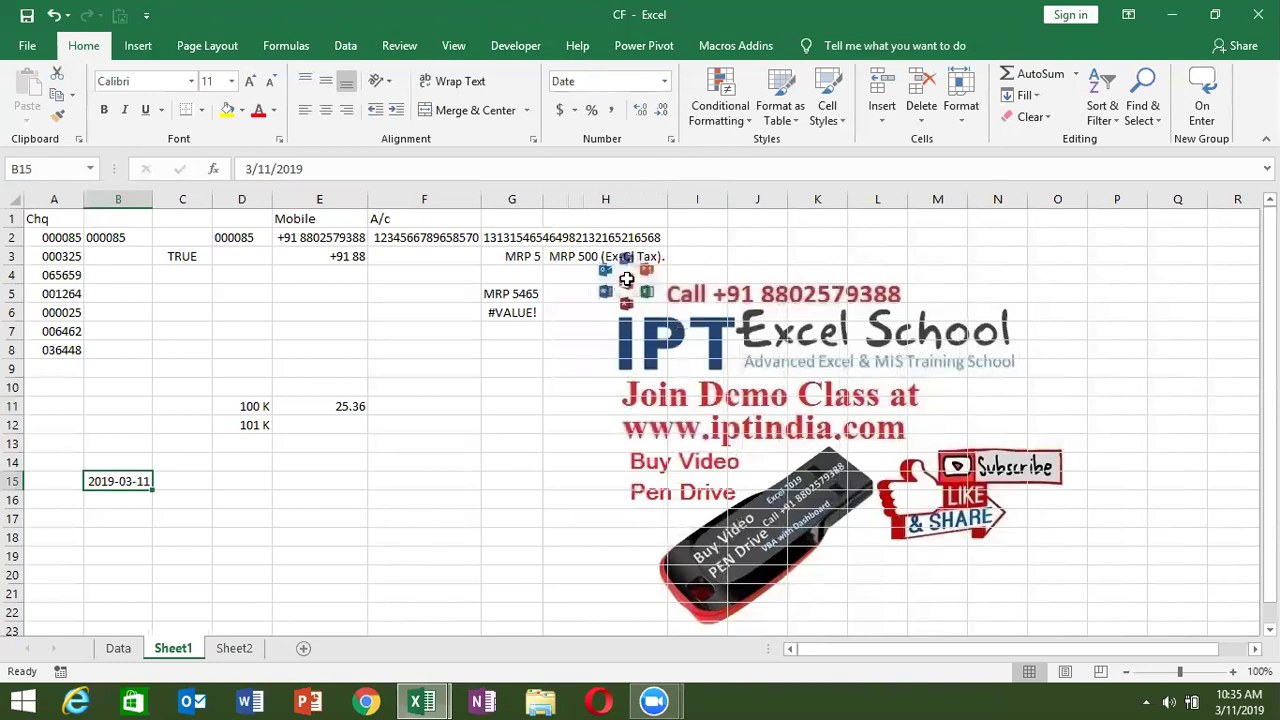
Replace B15's custom date code with a weekday code dddd mm, previewing Monday 03
{"action": "left_click", "coordinate": [671, 137]}
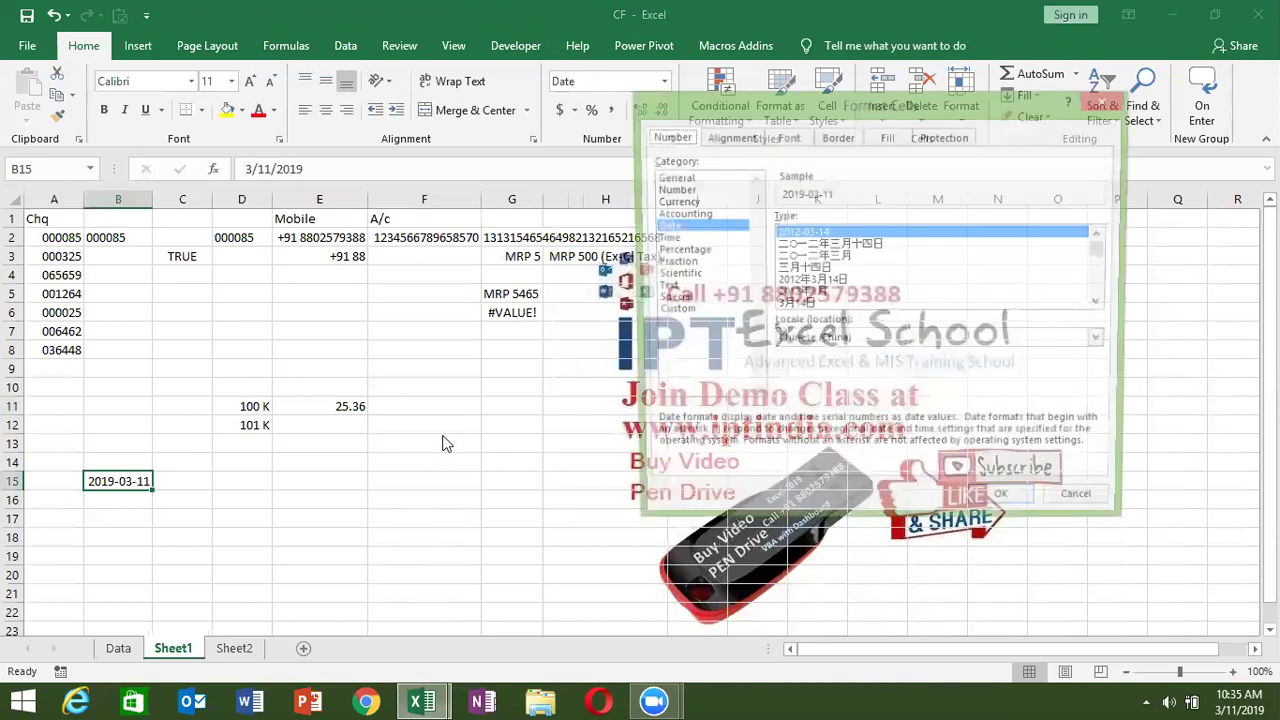
{"action": "left_click", "coordinate": [672, 312]}
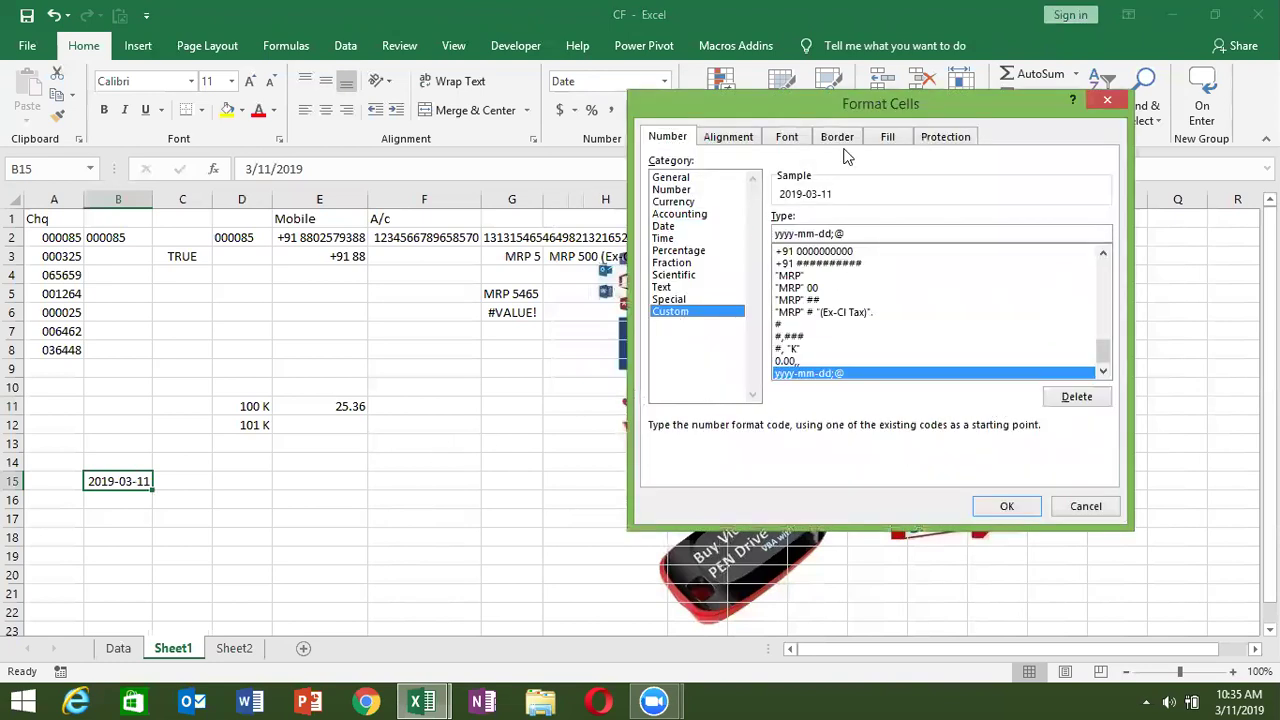
{"action": "left_click_drag", "start_coordinate": [808, 111], "coordinate": [735, 178]}
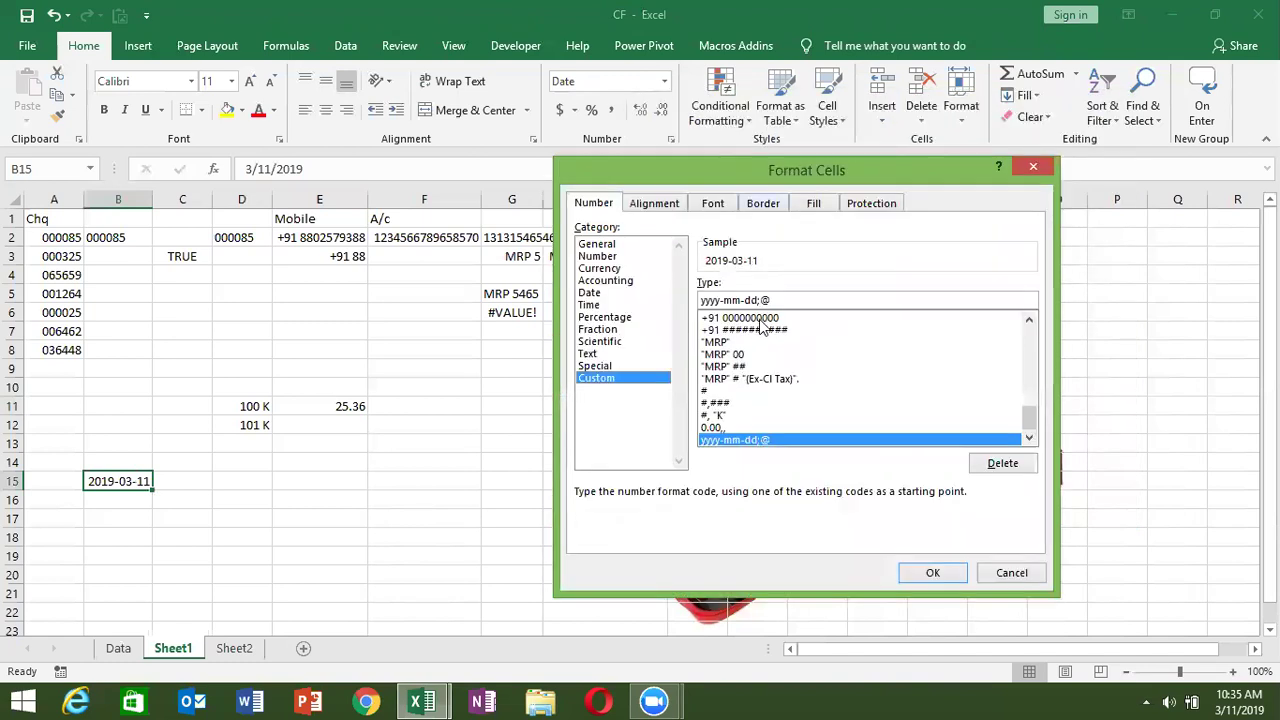
{"action": "left_click_drag", "start_coordinate": [783, 300], "coordinate": [667, 300]}
{"action": "key", "text": "BackSpace"}
{"action": "type", "text": "dd"}
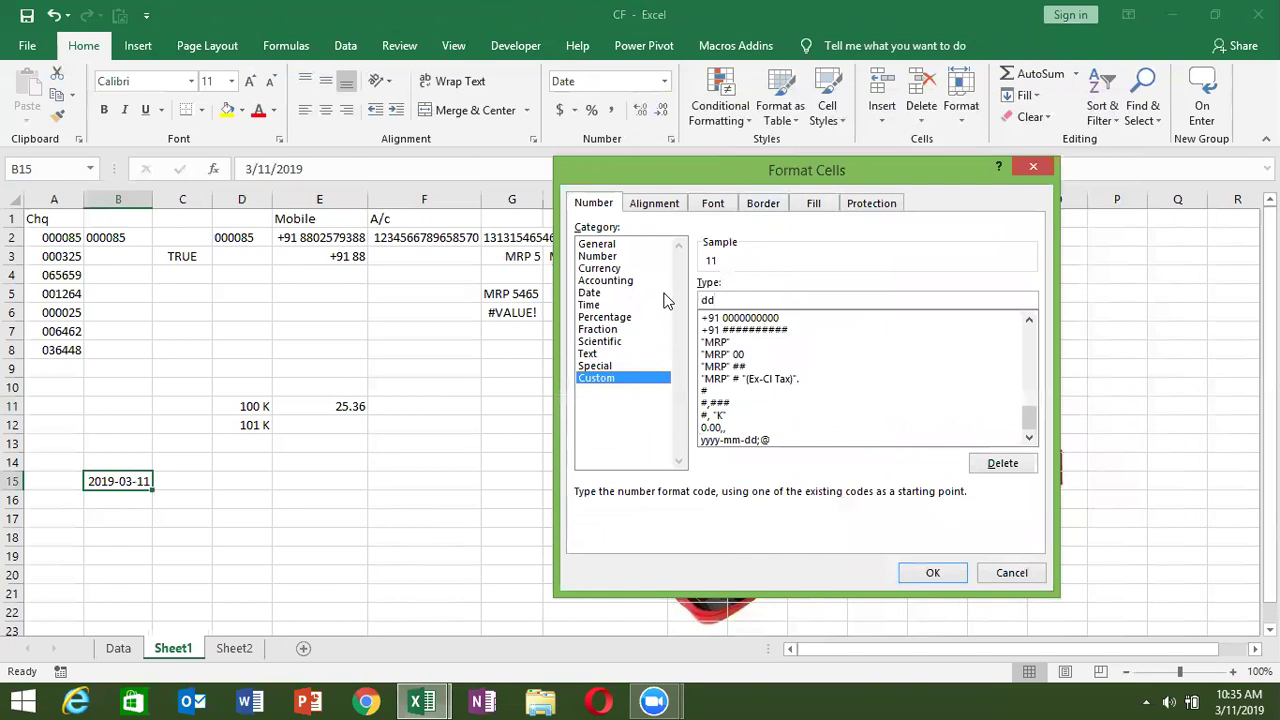
{"action": "key", "text": "BackSpace"}
{"action": "type", "text": "d"}
{"action": "type", "text": "d"}
{"action": "type", "text": "d"}
{"action": "type", "text": " mm"}
Apply the custom code dddd dd , mmmm so B15 reads Monday 11 , March
{"action": "key", "text": "BackSpace"}
{"action": "key", "text": "BackSpace"}
{"action": "type", "text": "dd"}
{"action": "type", "text": " , m"}
{"action": "type", "text": "mm"}
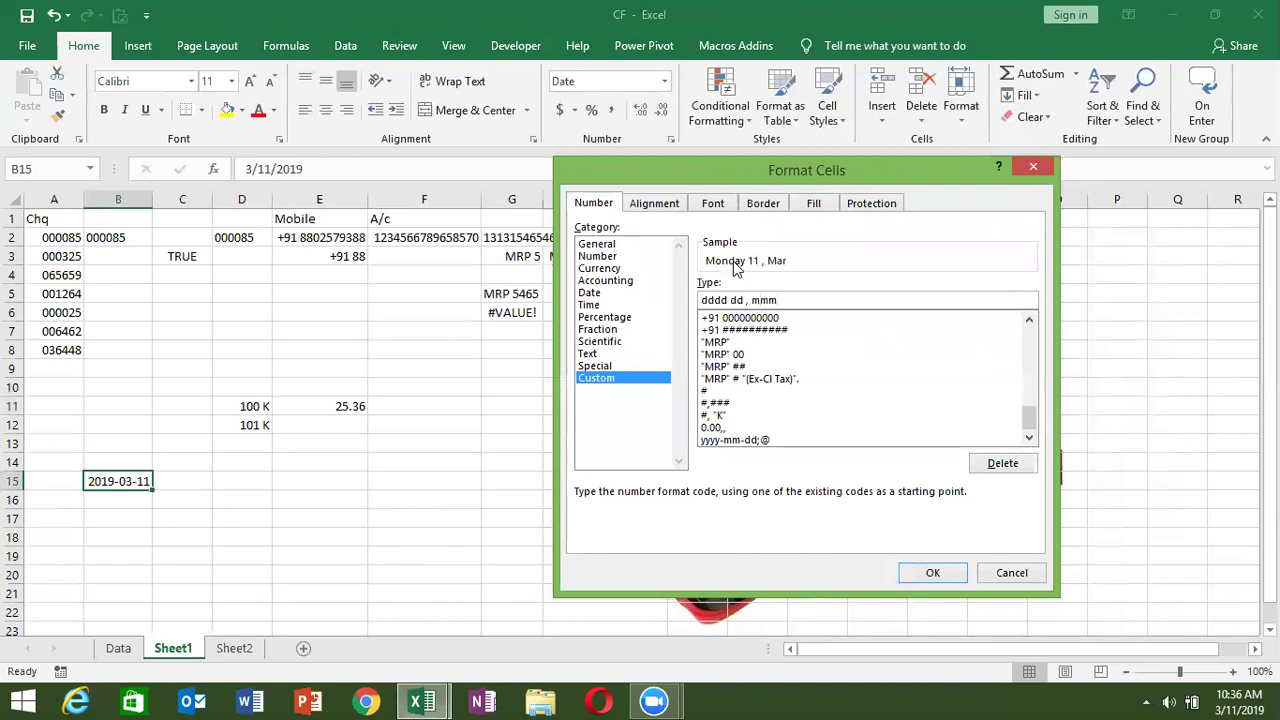
{"action": "type", "text": "m"}
{"action": "type", "text": "m"}
{"action": "type", "text": "m"}
{"action": "key", "text": "BackSpace"}
{"action": "key", "text": "BackSpace"}
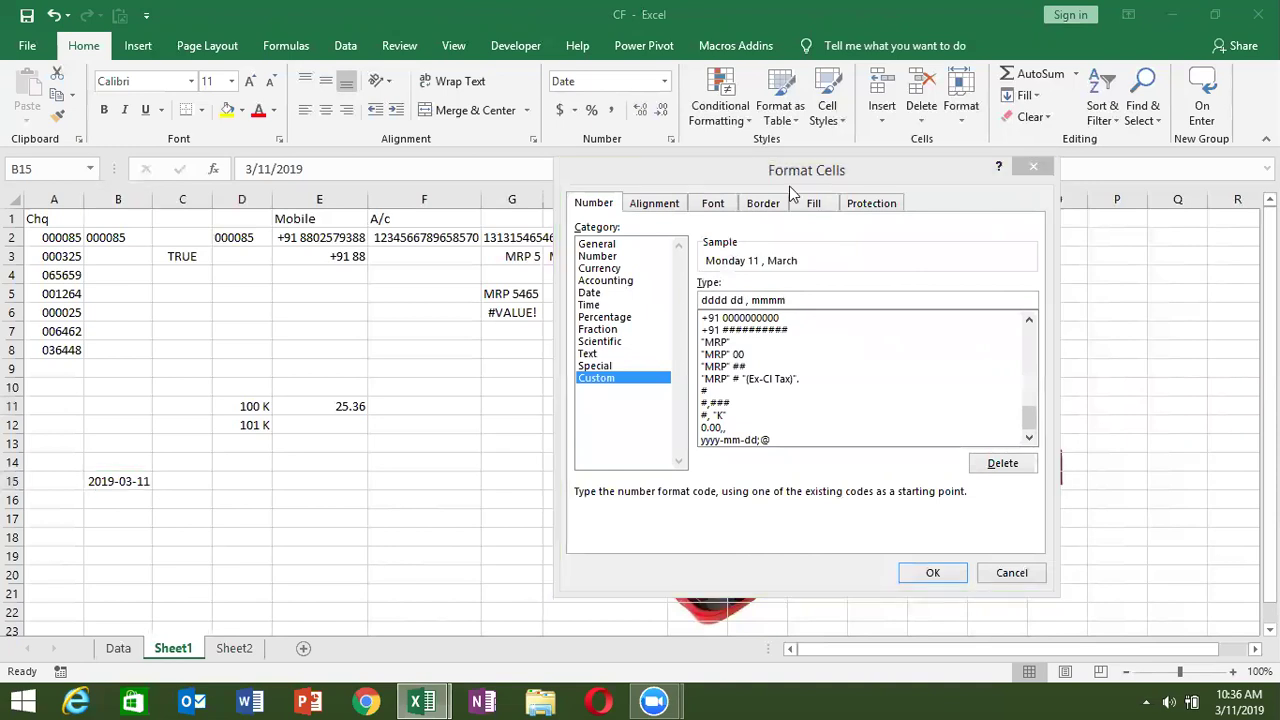
{"action": "left_click", "coordinate": [828, 296]}
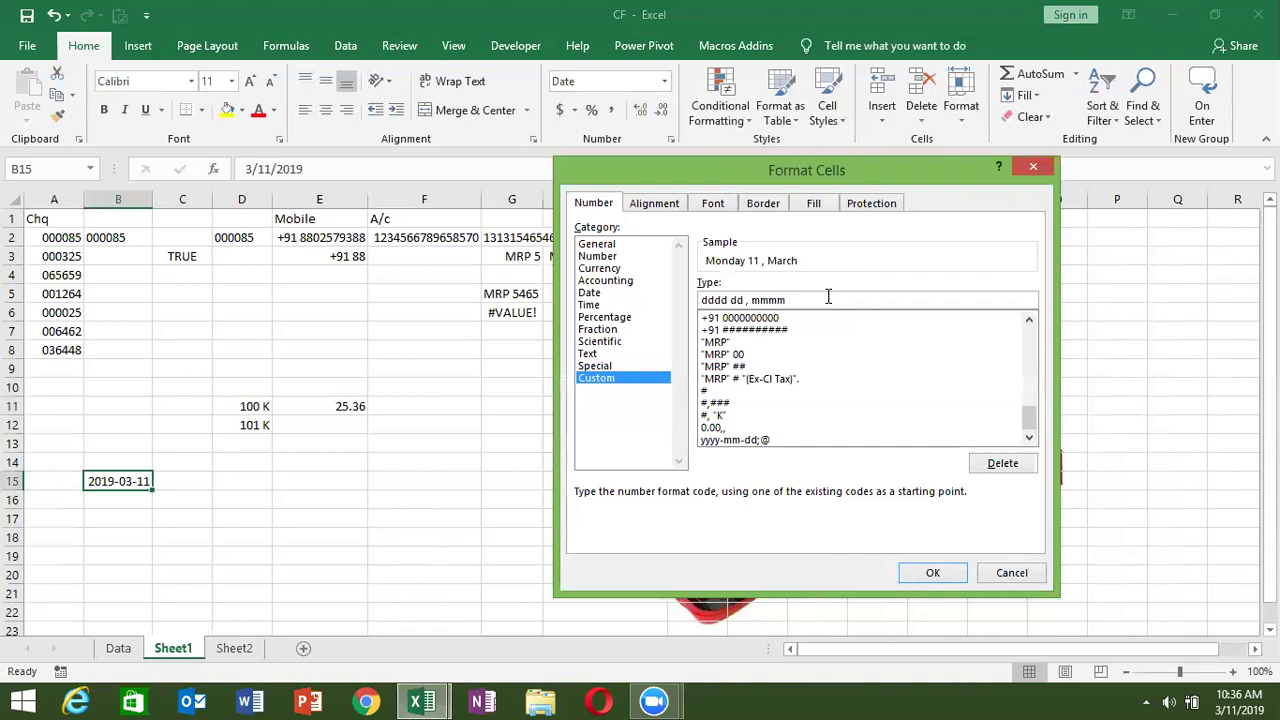
{"action": "key", "text": "Return"}
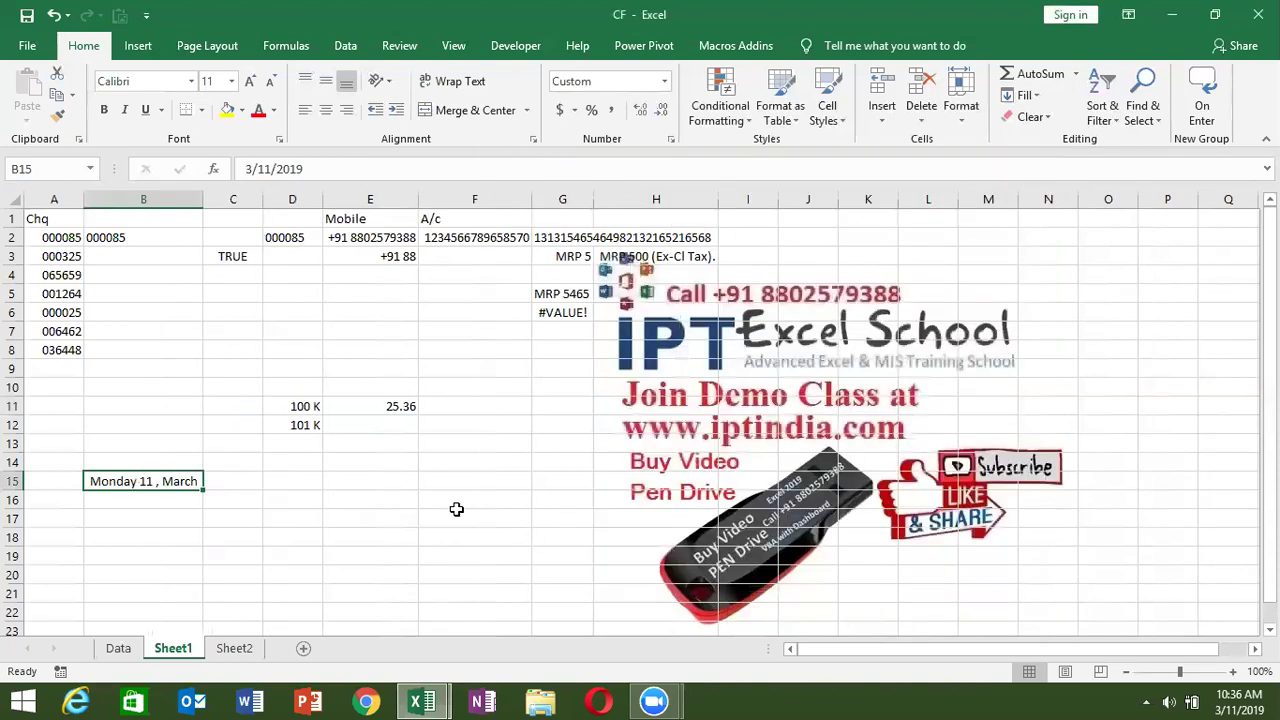
Enter the time 10:20 in cell C15
{"action": "left_click", "coordinate": [247, 478]}
{"action": "type", "text": "10:20"}
{"action": "key", "text": "Return"}
Format C15 with the custom code HH:MM:SS AM/PM to show 10:20:00 AM
{"action": "left_click", "coordinate": [245, 479]}
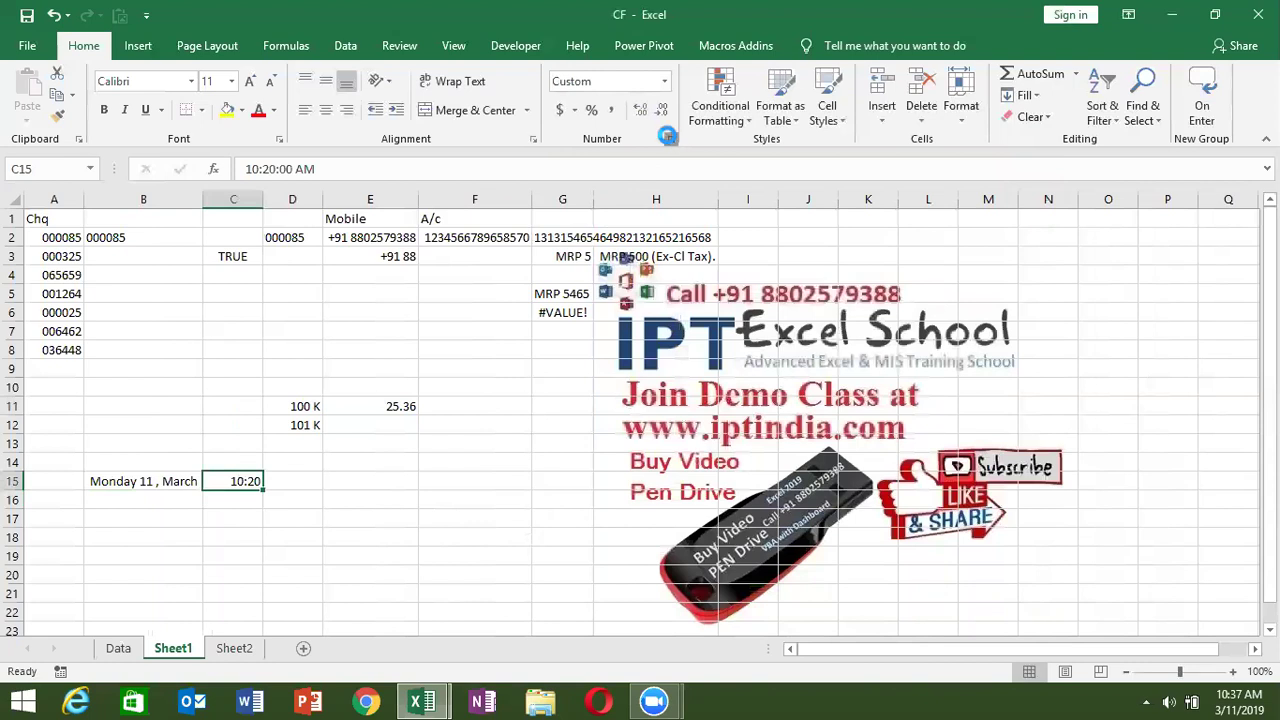
{"action": "left_click", "coordinate": [667, 137]}
{"action": "double_click", "coordinate": [760, 297]}
{"action": "key", "text": "BackSpace"}
{"action": "type", "text": "HH:"}
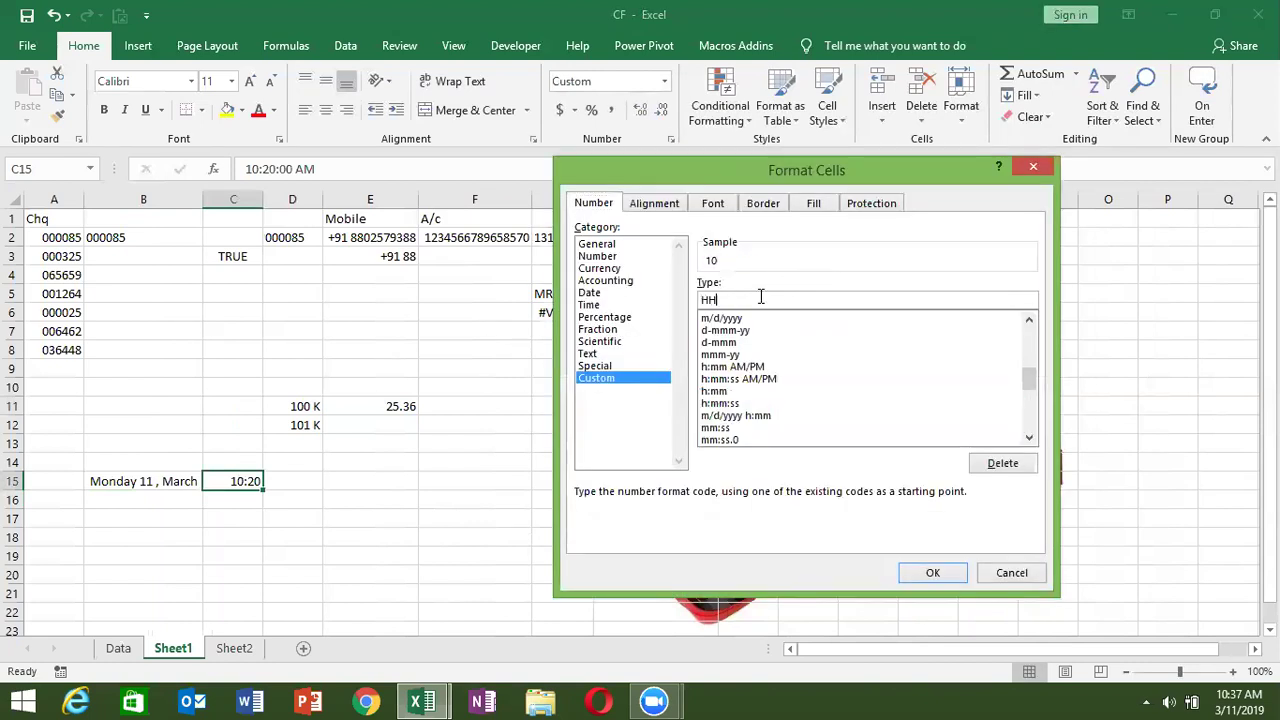
{"action": "type", "text": "MM:"}
{"action": "type", "text": "SS A</"}
{"action": "key", "text": "BackSpace"}
{"action": "key", "text": "BackSpace"}
{"action": "type", "text": "M/PM"}
{"action": "key", "text": "Return"}
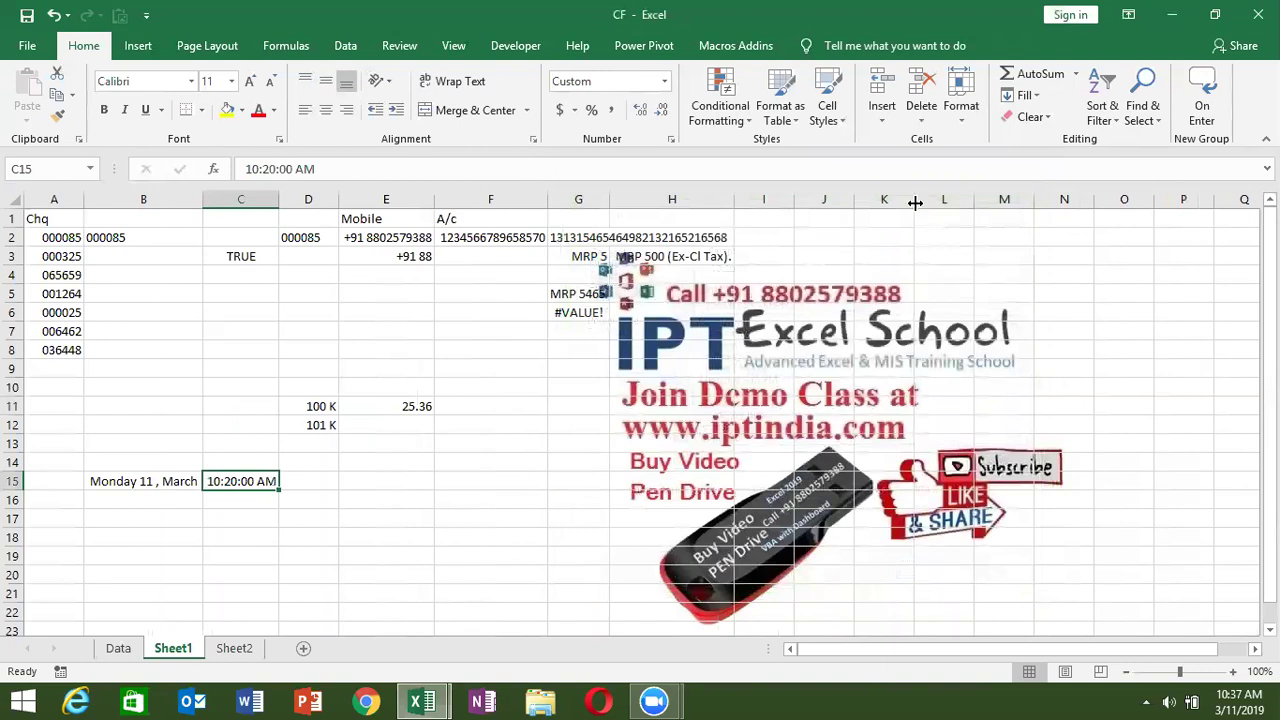
Try the hours-only format H on C15 and enter 45:21 there
{"action": "left_click", "coordinate": [670, 138]}
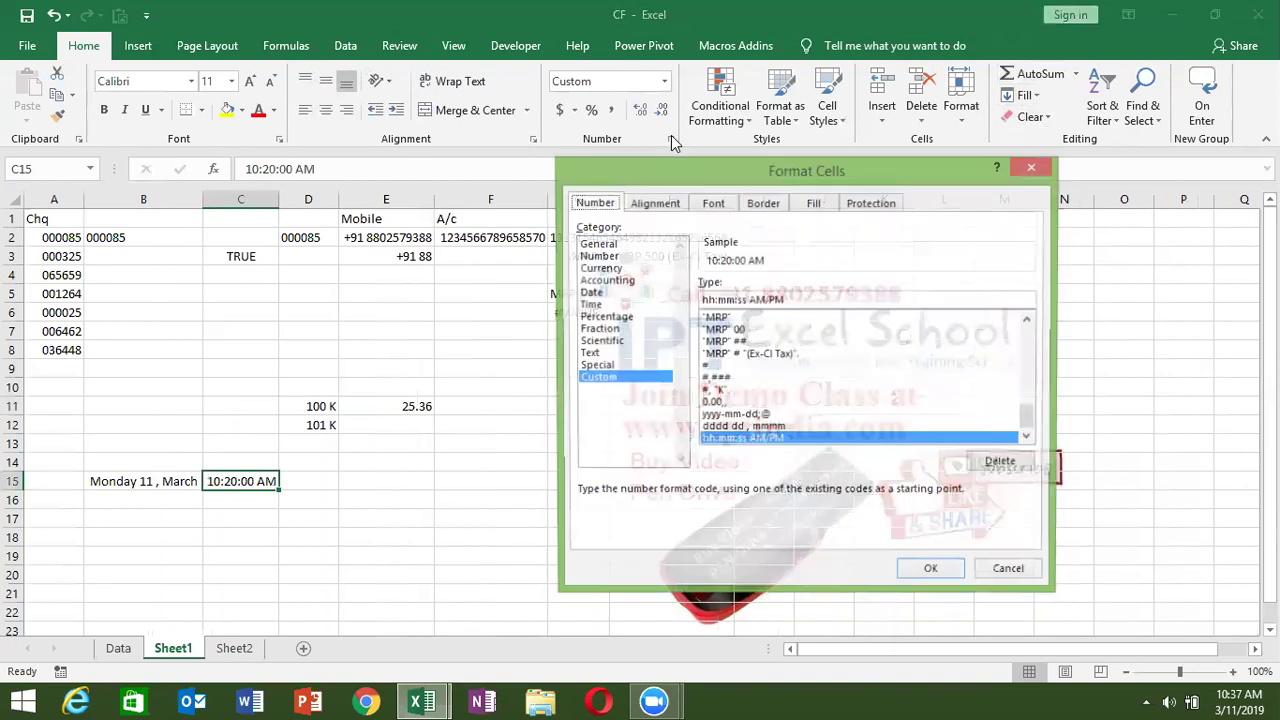
{"action": "left_click", "coordinate": [784, 302]}
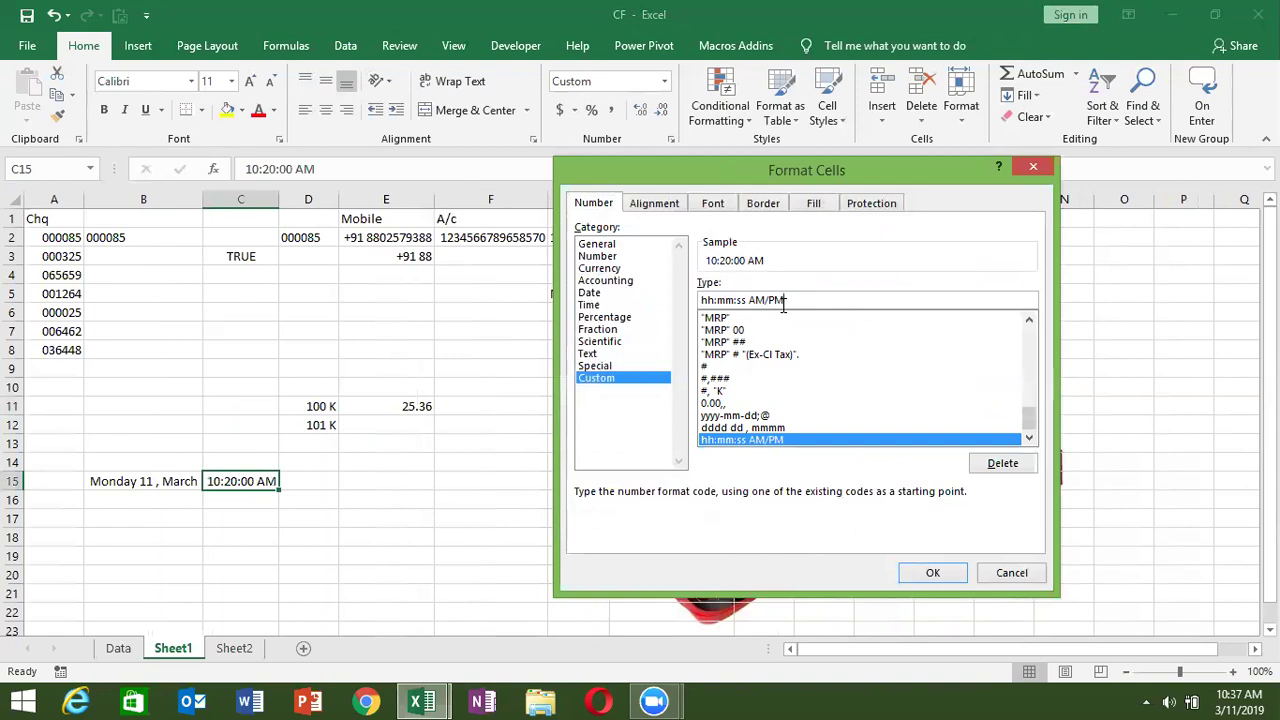
{"action": "key", "text": "BackSpace"}
{"action": "key", "text": "BackSpace"}
{"action": "key", "text": "BackSpace"}
{"action": "key", "text": "BackSpace"}
{"action": "type", "text": "H"}
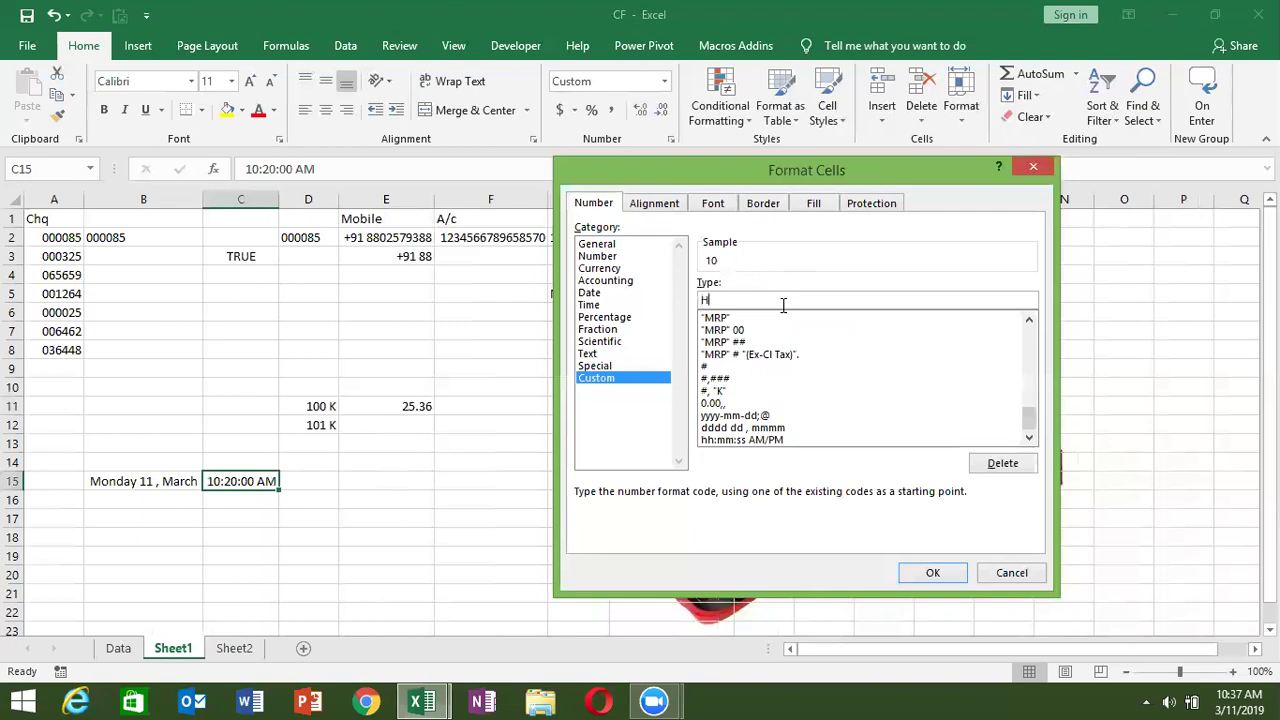
{"action": "key", "text": "Return"}
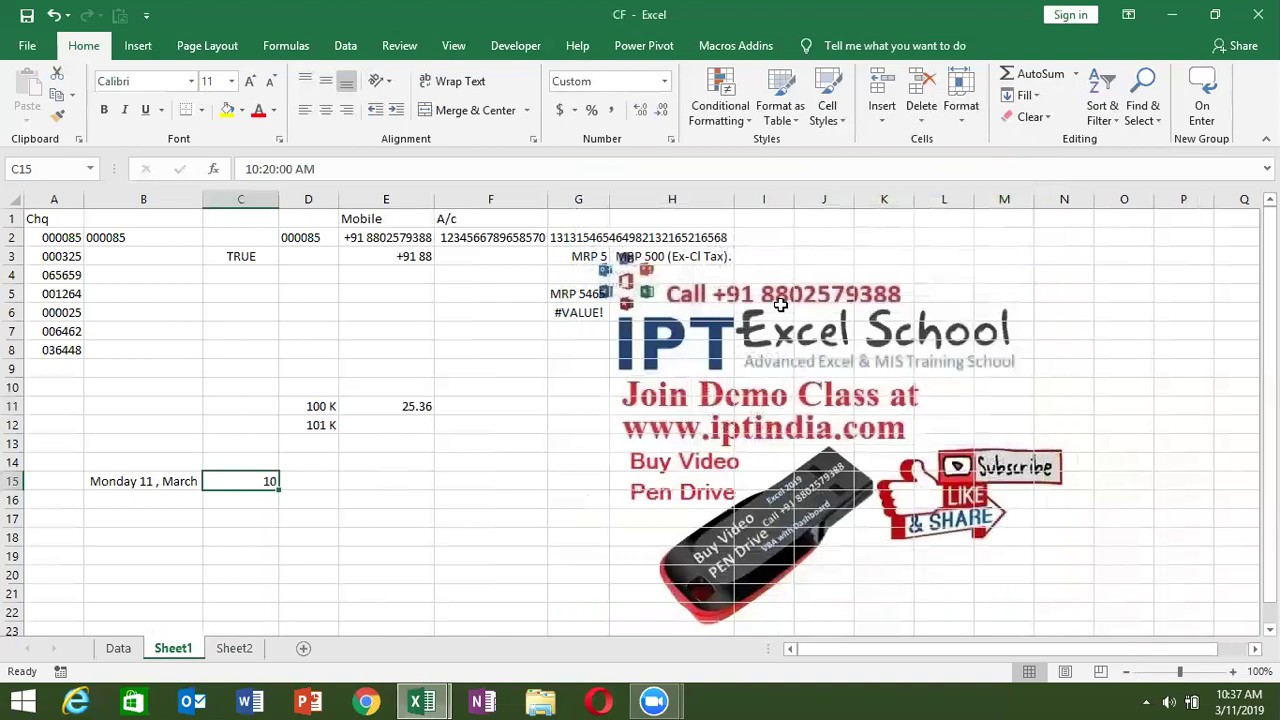
{"action": "type", "text": "45:21"}
{"action": "key", "text": "Return"}
{"action": "key", "text": "Up"}
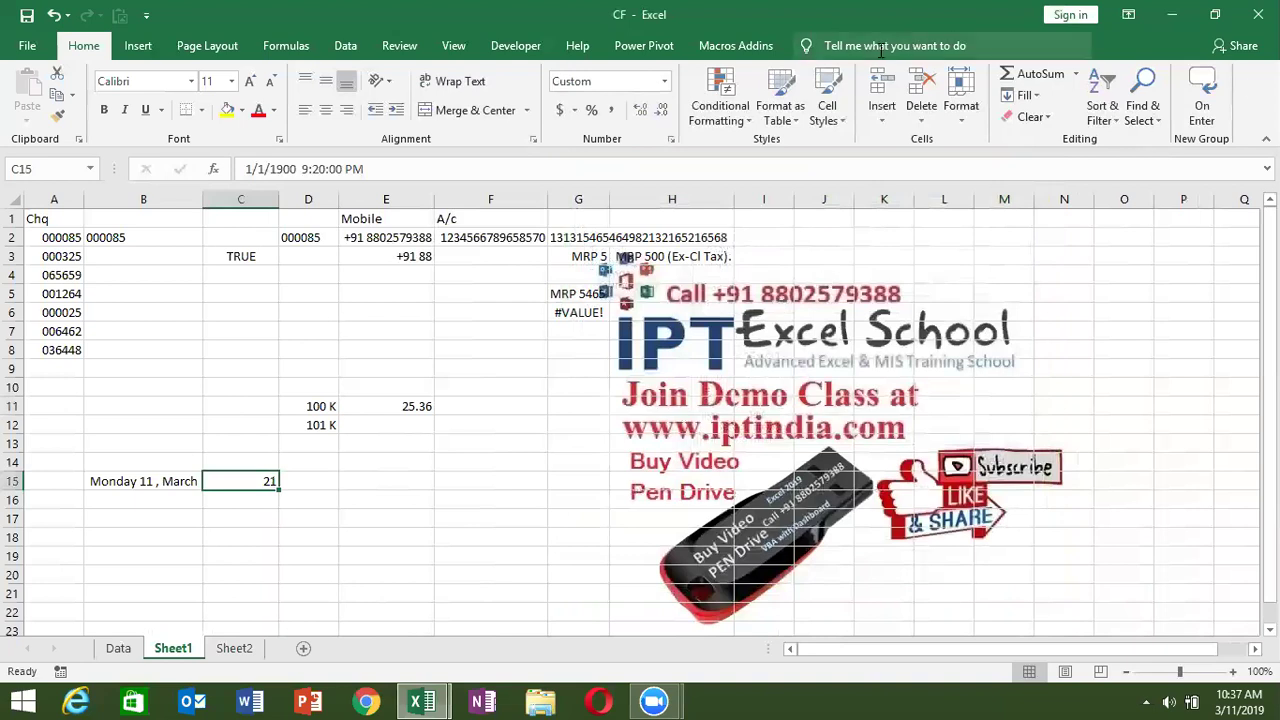
Try the [h] elapsed format, undo it, and enter 45:30 in C15
{"action": "left_click", "coordinate": [668, 136]}
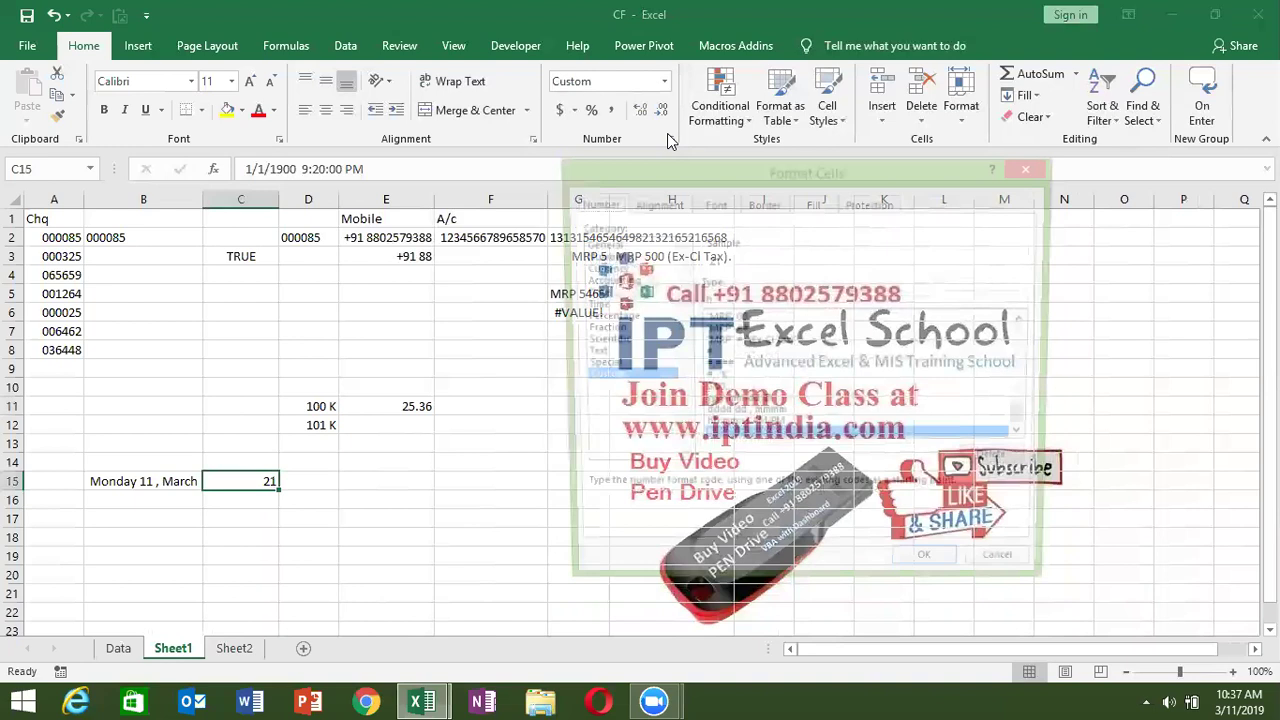
{"action": "left_click", "coordinate": [703, 300]}
{"action": "type", "text": "h"}
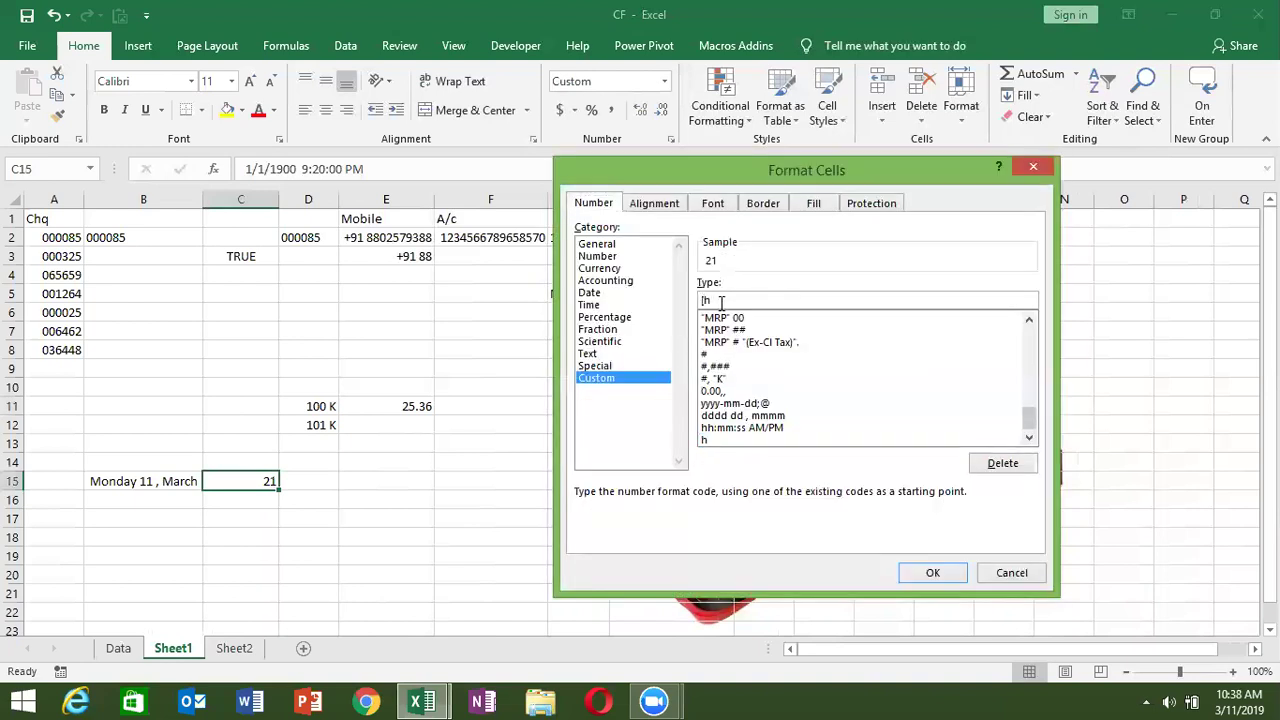
{"action": "type", "text": "]"}
{"action": "key", "text": "Return"}
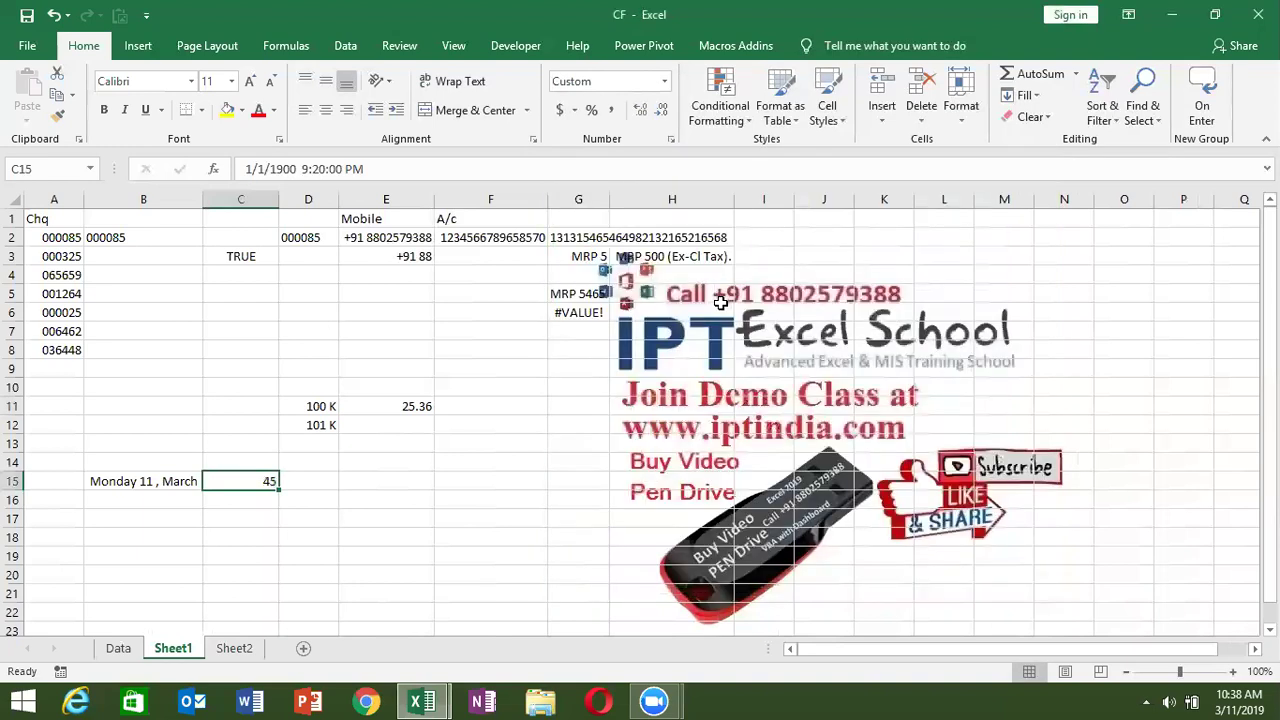
{"action": "key", "text": "ctrl+z"}
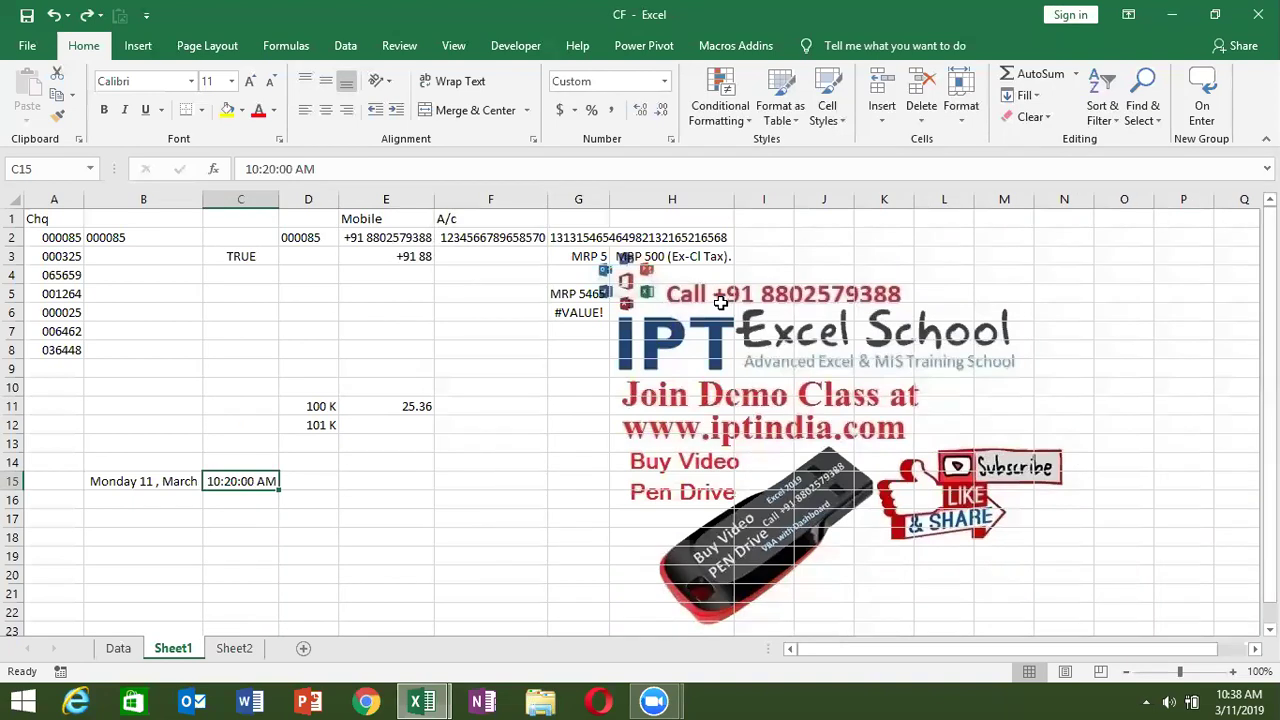
{"action": "type", "text": "45:30"}
{"action": "key", "text": "Return"}
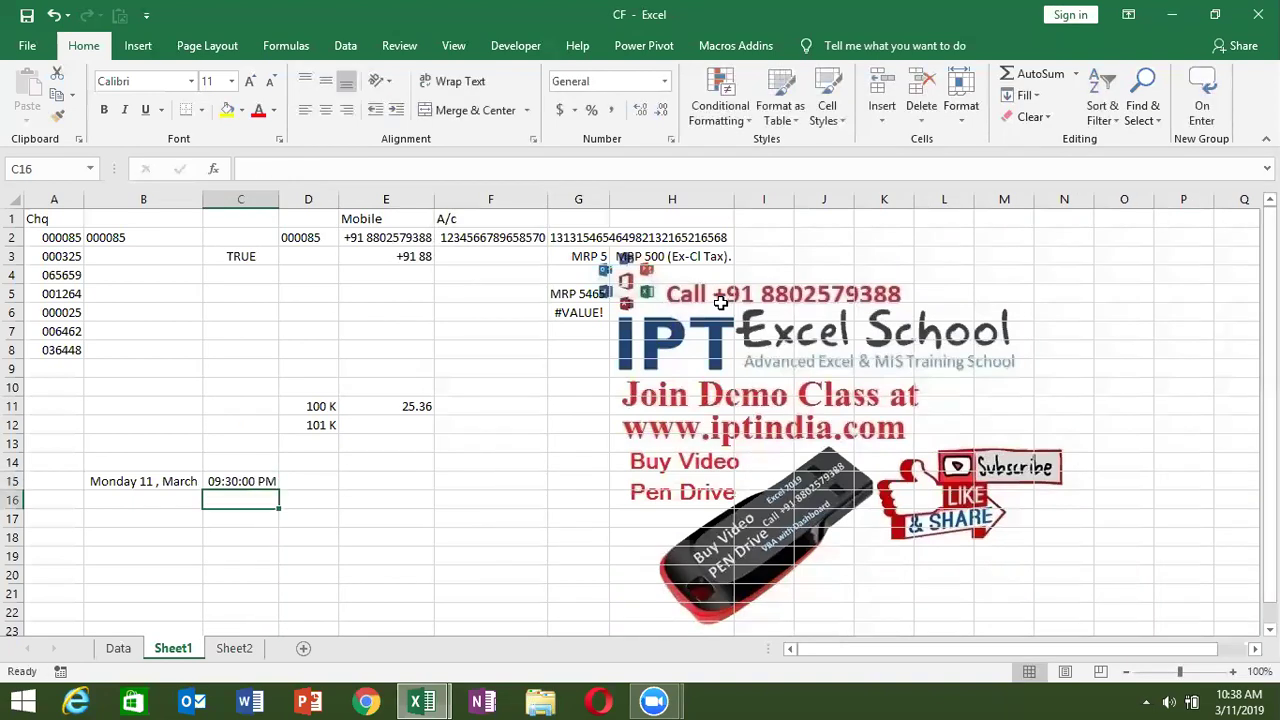
{"action": "key", "text": "Up"}
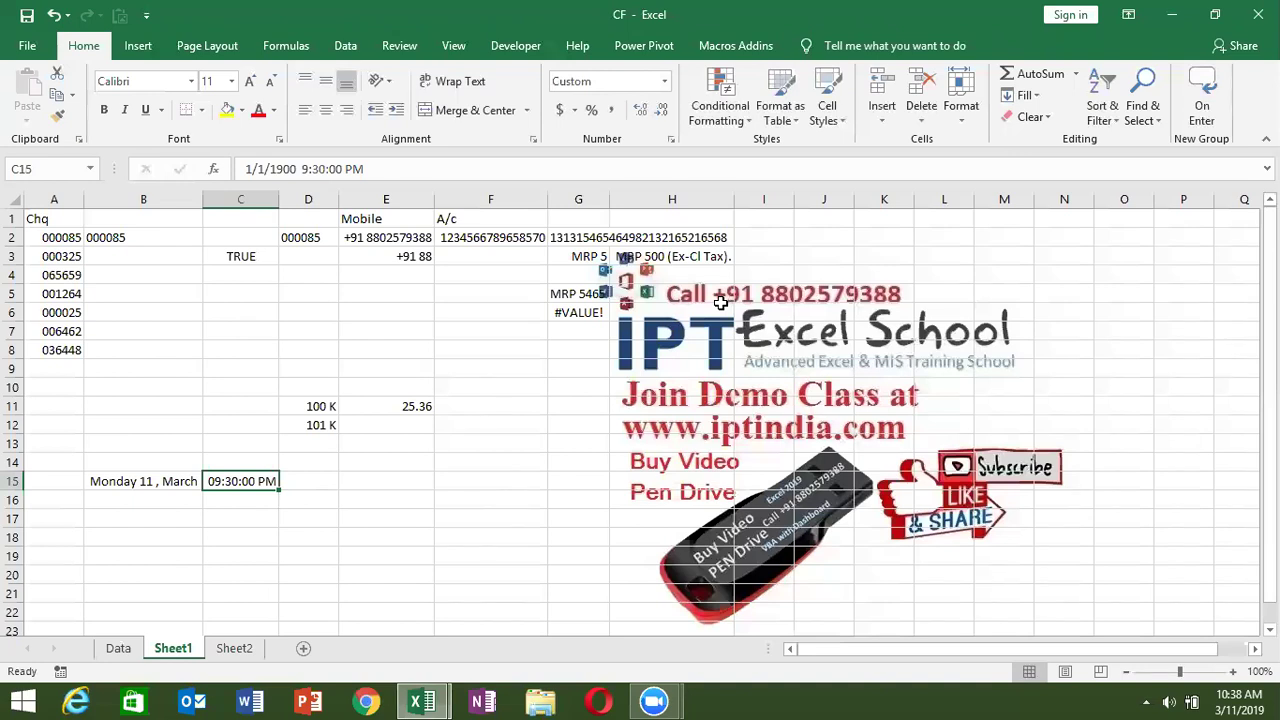
Change C15's format code to [hh]:mm:ss without AM/PM, showing 45:30:00
{"action": "left_click", "coordinate": [671, 141]}
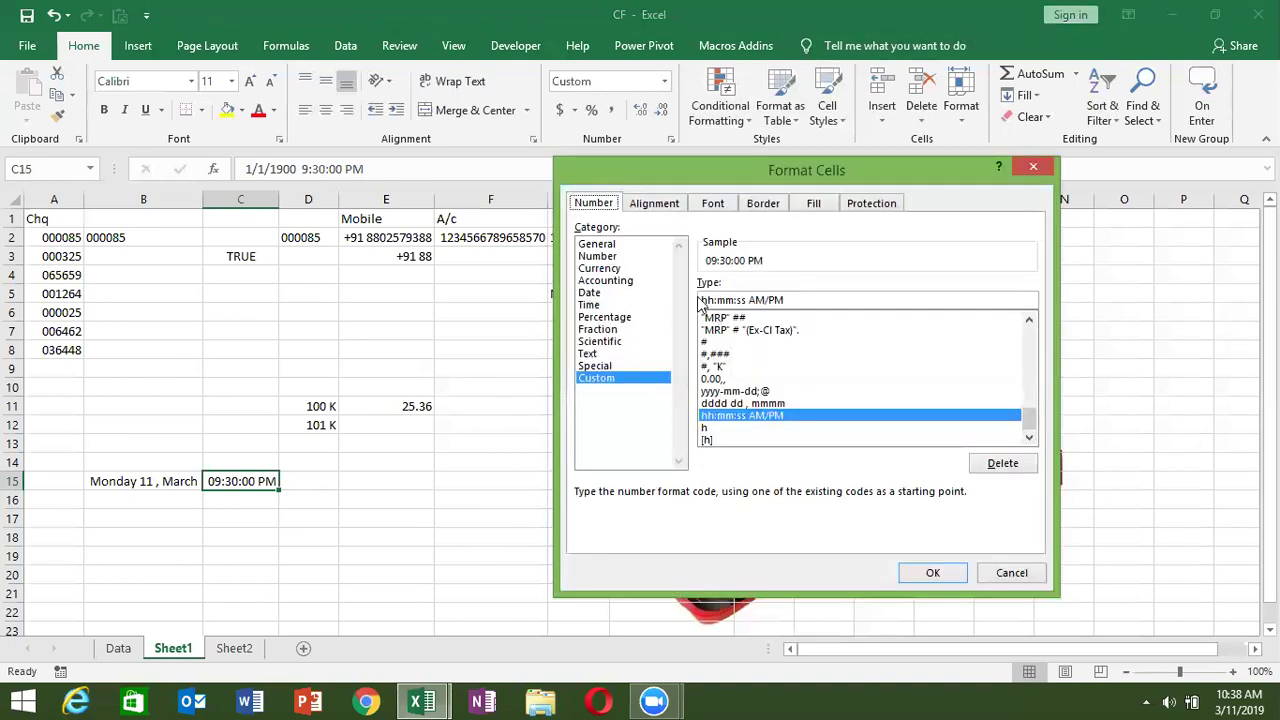
{"action": "left_click", "coordinate": [702, 300]}
{"action": "type", "text": "["}
{"action": "left_click", "coordinate": [716, 300]}
{"action": "type", "text": "]"}
{"action": "left_click_drag", "start_coordinate": [752, 300], "coordinate": [899, 317]}
{"action": "key", "text": "BackSpace"}
{"action": "key", "text": "Return"}
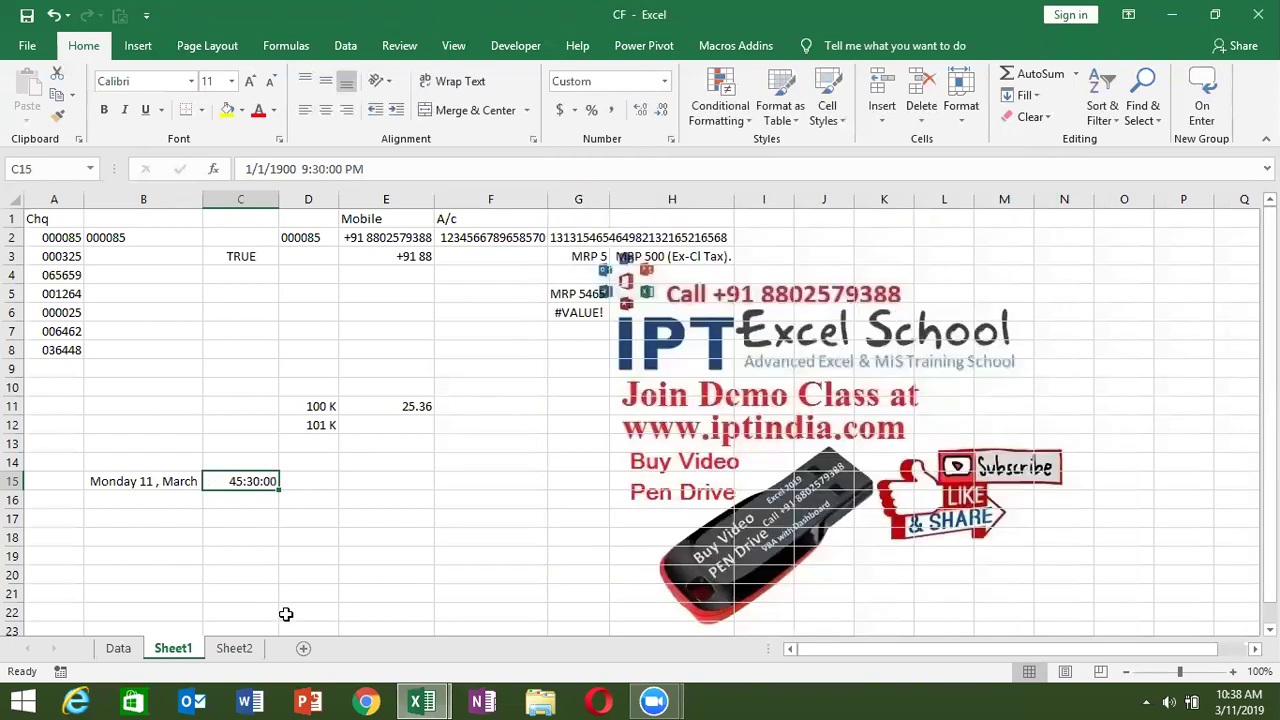
{"action": "left_click", "coordinate": [301, 484]}
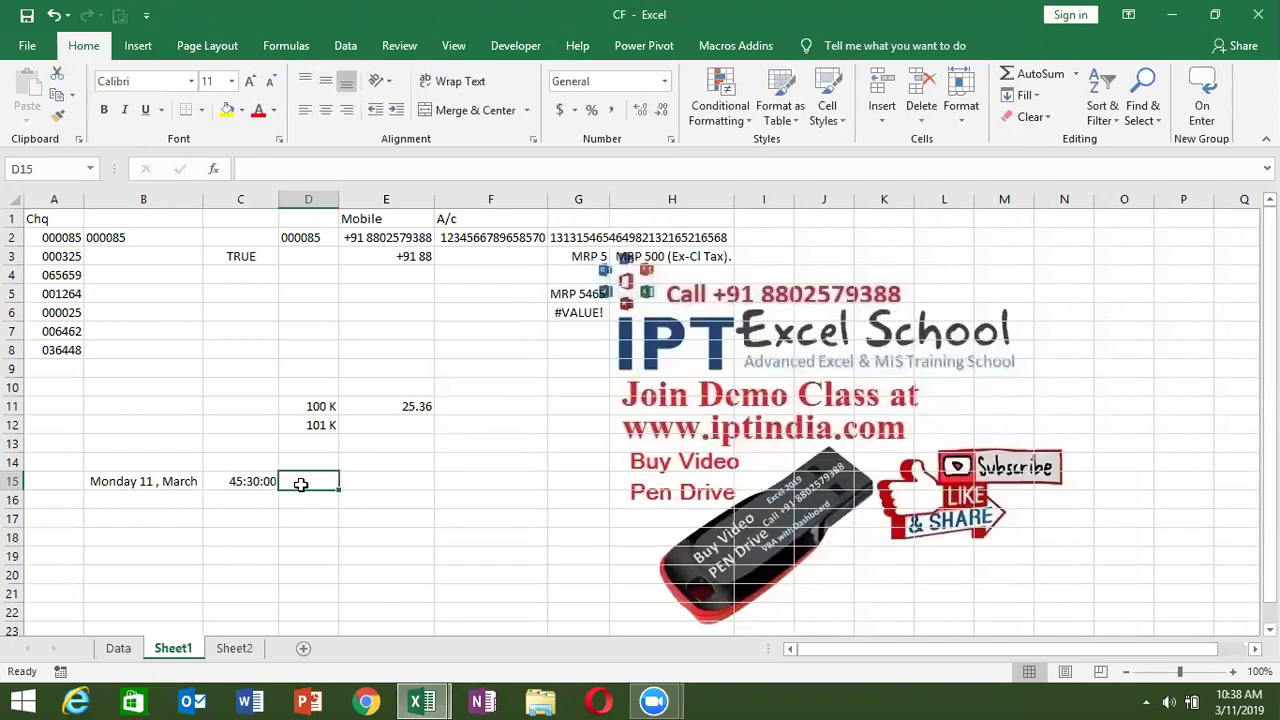
Enter =TEXT(C15,"[m]") in D15 to show the duration as 2730 minutes
{"action": "type", "text": "="}
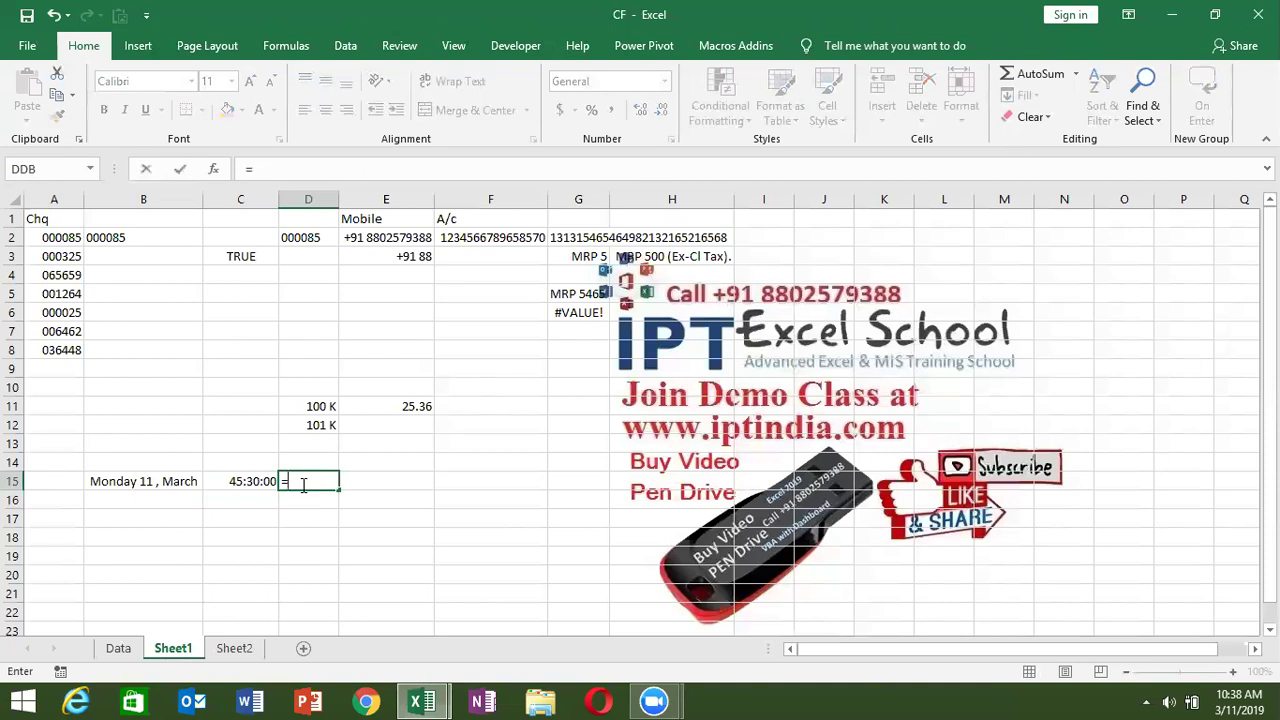
{"action": "type", "text": "te"}
{"action": "key", "text": "Tab"}
{"action": "key", "text": "Left"}
{"action": "type", "text": ",\"[m]"}
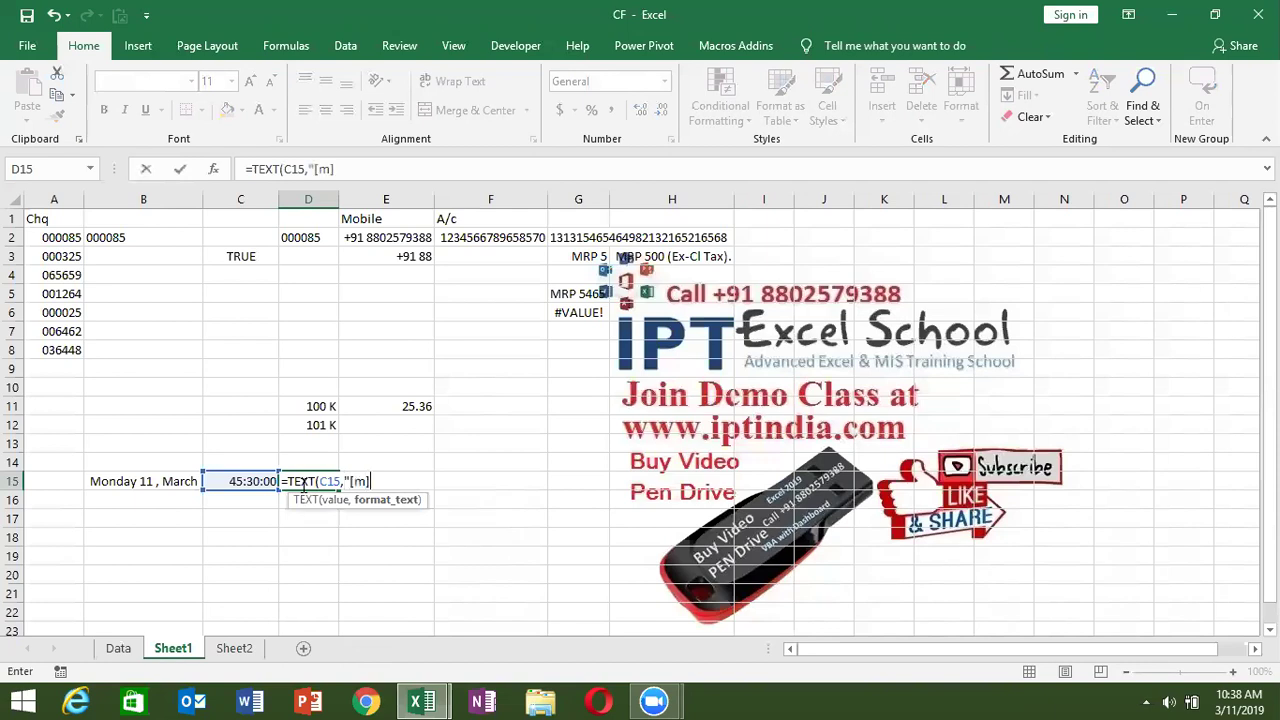
{"action": "type", "text": "\")"}
{"action": "key", "text": "Return"}
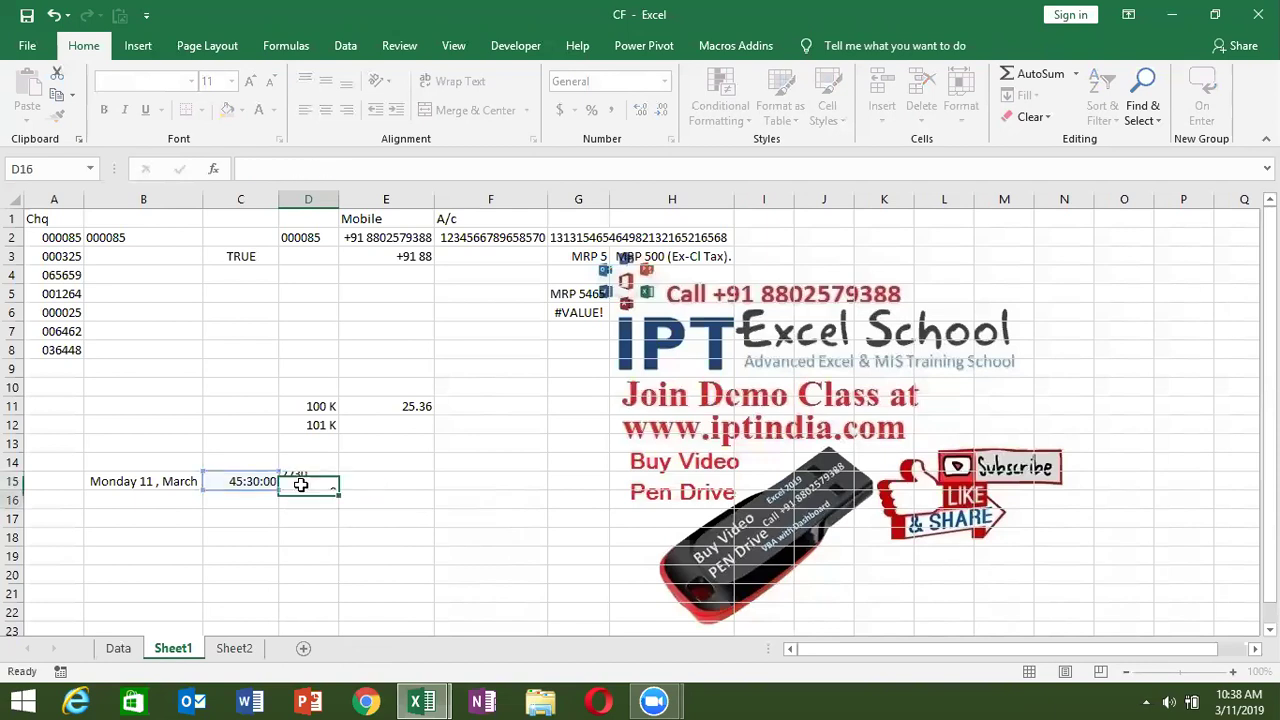
Compare C15's duration with D15's minutes formula along row 15
{"action": "left_click", "coordinate": [300, 483]}
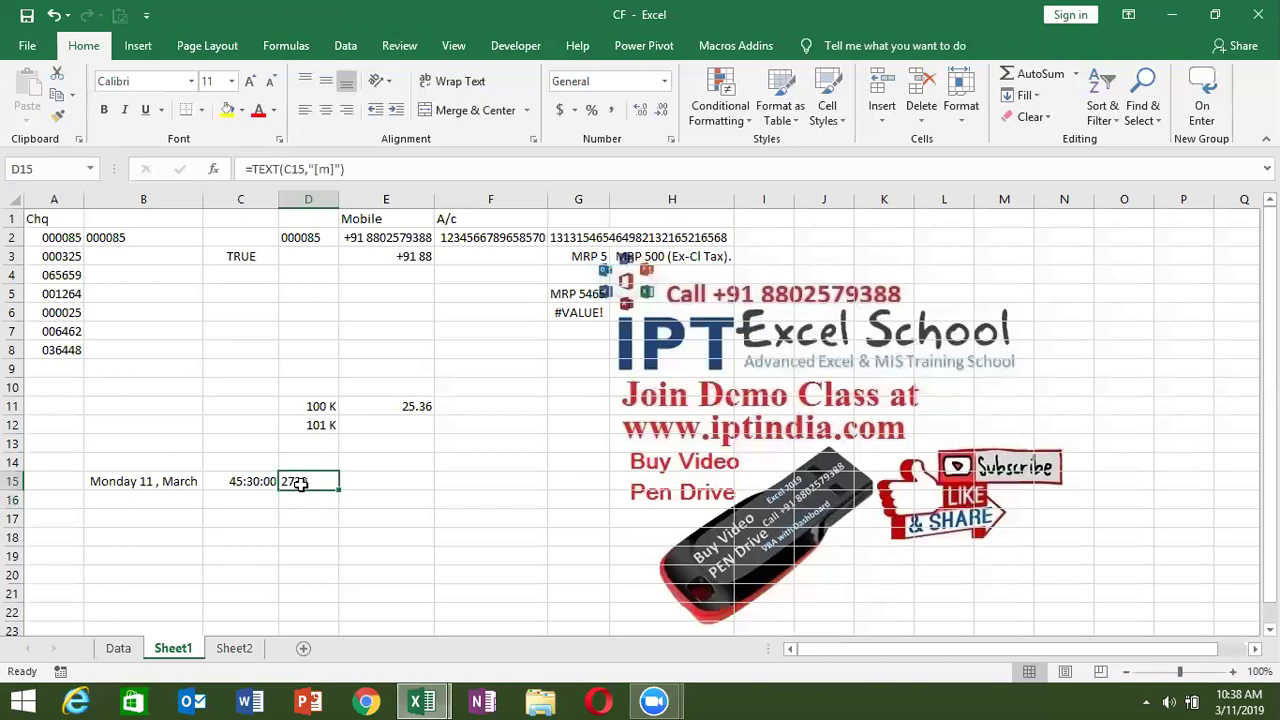
{"action": "left_click", "coordinate": [248, 480]}
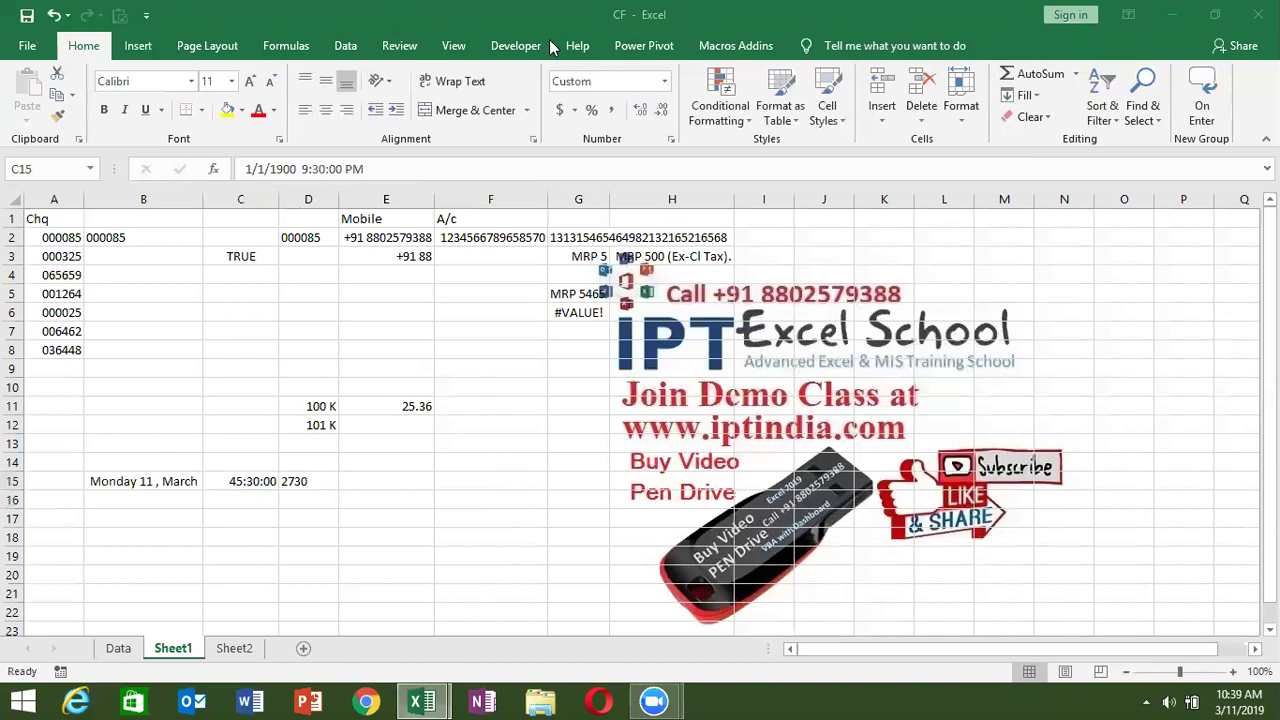
{"action": "left_click", "coordinate": [323, 484]}
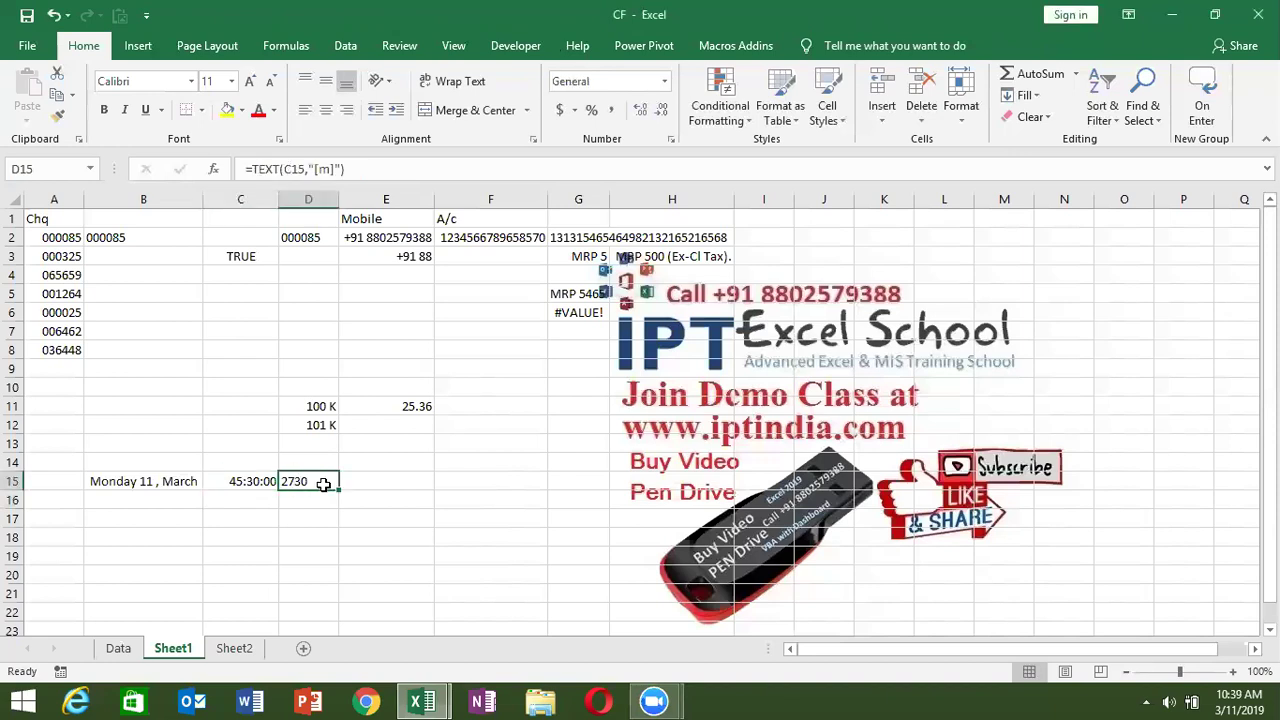
{"action": "key", "text": "Right"}
{"action": "key", "text": "Left"}
{"action": "key", "text": "Left"}
{"action": "key", "text": "Left"}
{"action": "key", "text": "Right"}
{"action": "key", "text": "Right"}
{"action": "key", "text": "Right"}
{"action": "key", "text": "Left"}
{"action": "key", "text": "Left"}
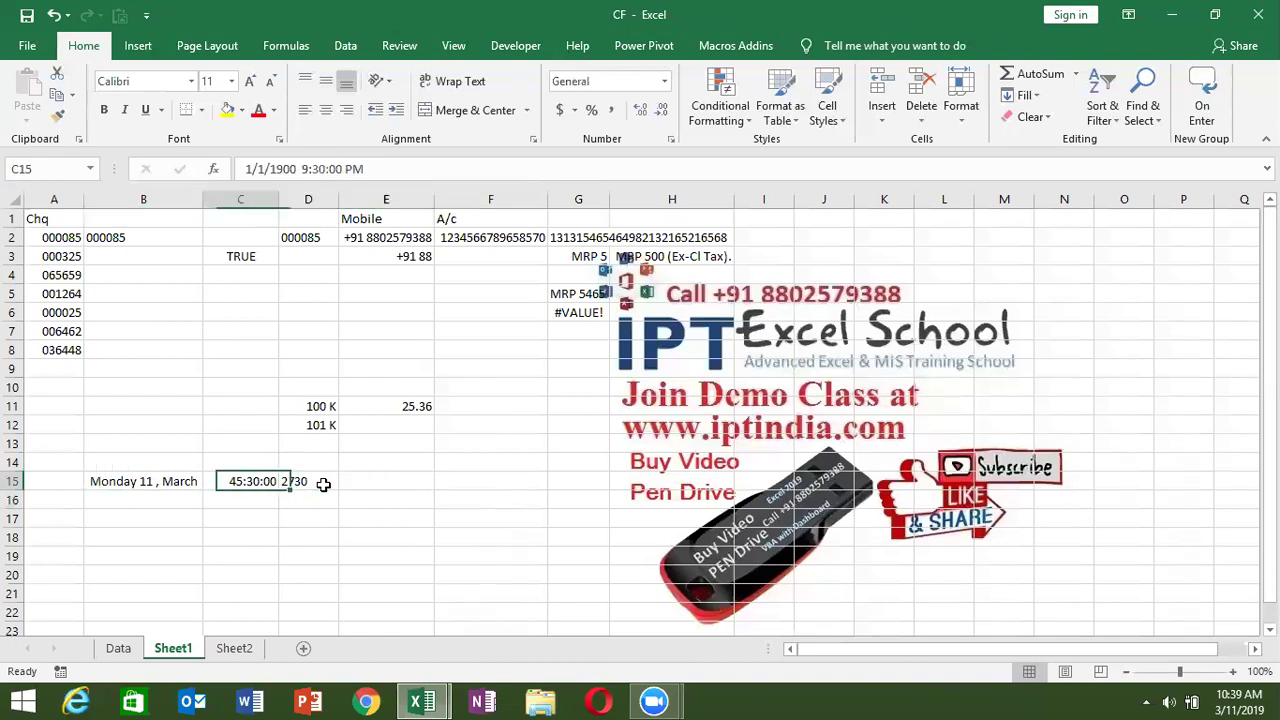
{"action": "key", "text": "Right"}
{"action": "key", "text": "Up"}
{"action": "key", "text": "Up"}
{"action": "key", "text": "Up"}
{"action": "key", "text": "Up"}
{"action": "key", "text": "Up"}
{"action": "key", "text": "Up"}
{"action": "key", "text": "Up"}
{"action": "key", "text": "Down"}
{"action": "key", "text": "Down"}
{"action": "key", "text": "Down"}
{"action": "key", "text": "Down"}
{"action": "key", "text": "Down"}
{"action": "key", "text": "Down"}
{"action": "key", "text": "Down"}
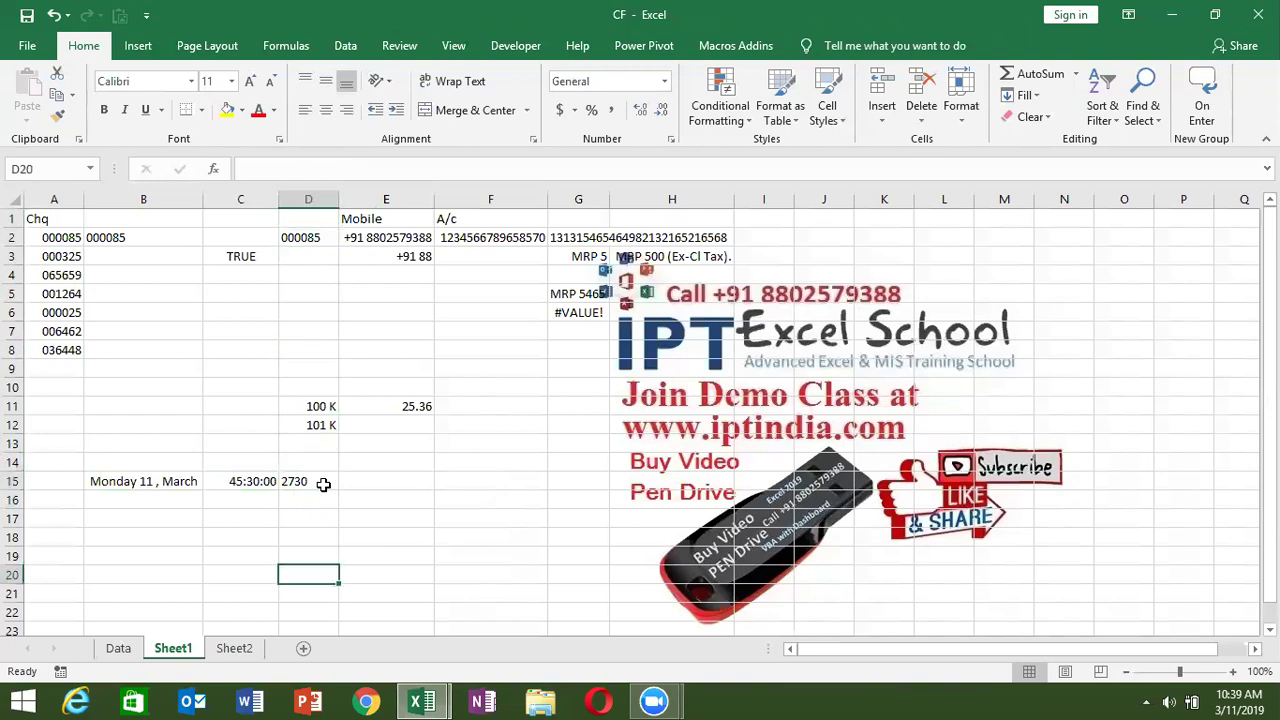